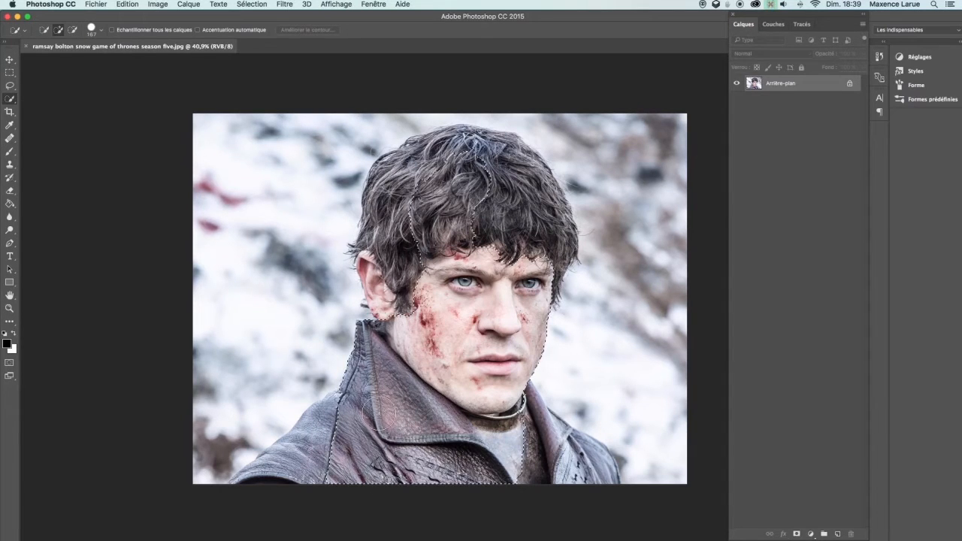
Extend the quick selection over the man's jacket and head, removing the bottom-left corner
{"action": "mouse_move", "coordinate": [367, 435]}
{"action": "left_mouse_down"}
{"action": "mouse_move", "coordinate": [534, 452]}
{"action": "mouse_move", "coordinate": [508, 433]}
{"action": "mouse_move", "coordinate": [574, 465]}
{"action": "left_mouse_up"}
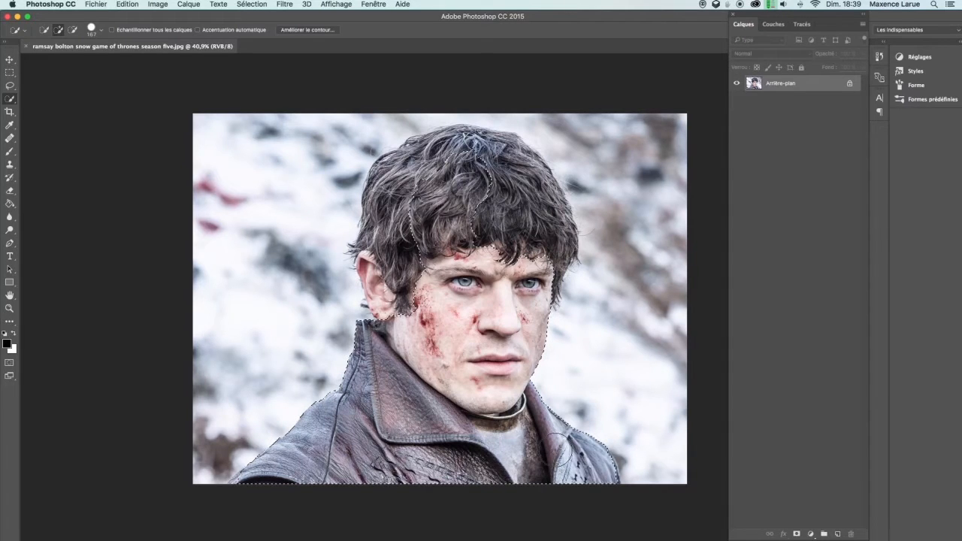
{"action": "mouse_move", "coordinate": [463, 260]}
{"action": "left_mouse_down"}
{"action": "mouse_move", "coordinate": [431, 193]}
{"action": "mouse_move", "coordinate": [415, 194]}
{"action": "mouse_move", "coordinate": [403, 170]}
{"action": "mouse_move", "coordinate": [376, 188]}
{"action": "mouse_move", "coordinate": [384, 276]}
{"action": "mouse_move", "coordinate": [370, 279]}
{"action": "left_mouse_up"}
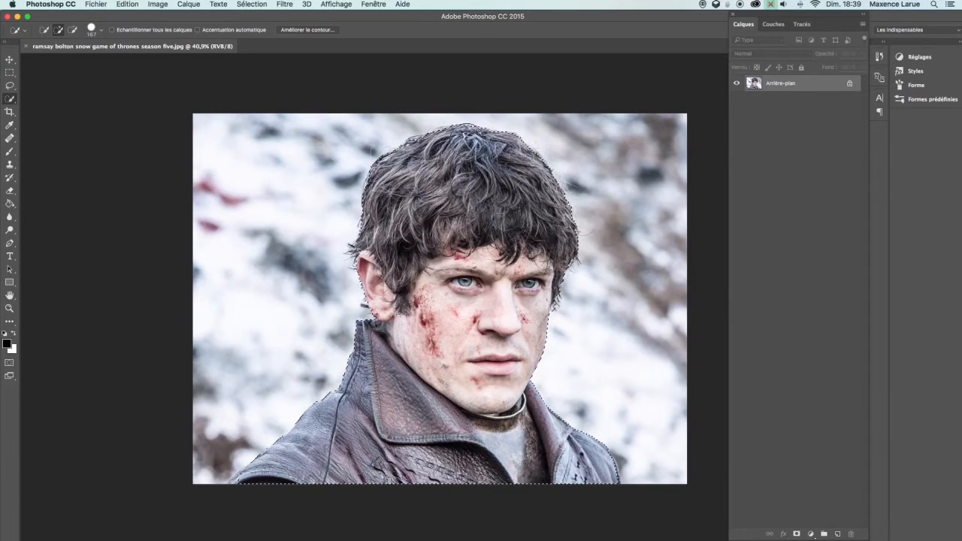
{"action": "left_click", "coordinate": [213, 473], "text": "alt"}
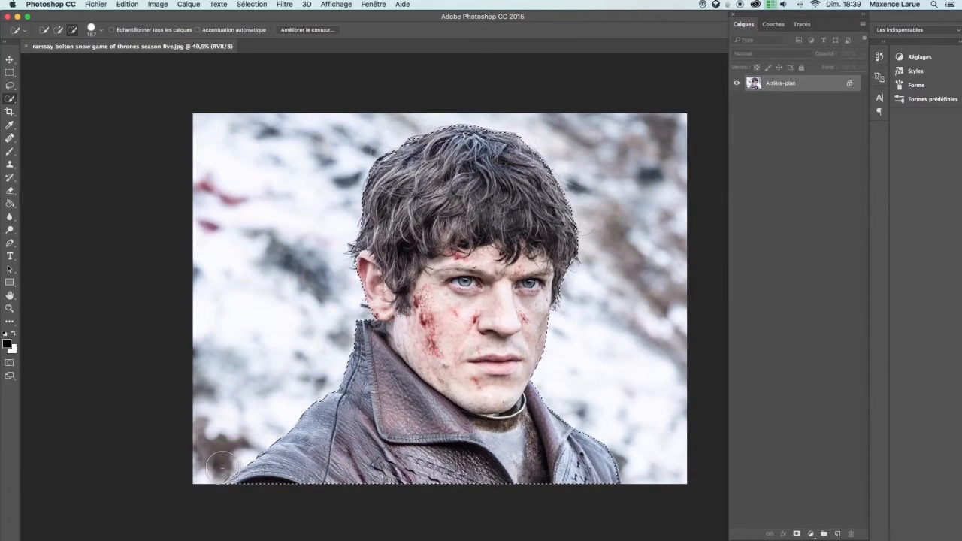
Open Refine Edge and set the edge detection radius to about 27.6 px and smoothing to 11
{"action": "left_click", "coordinate": [308, 29]}
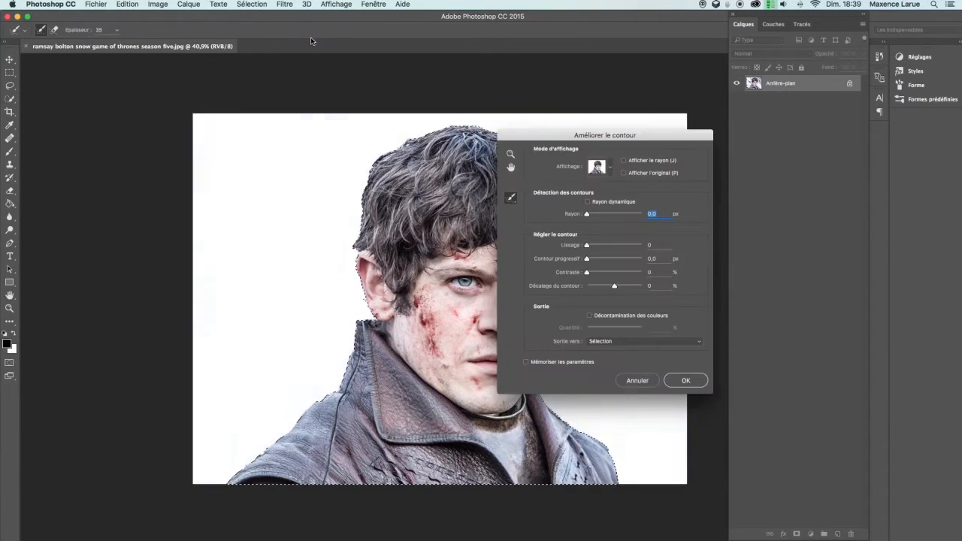
{"action": "left_click_drag", "start_coordinate": [594, 136], "coordinate": [694, 129]}
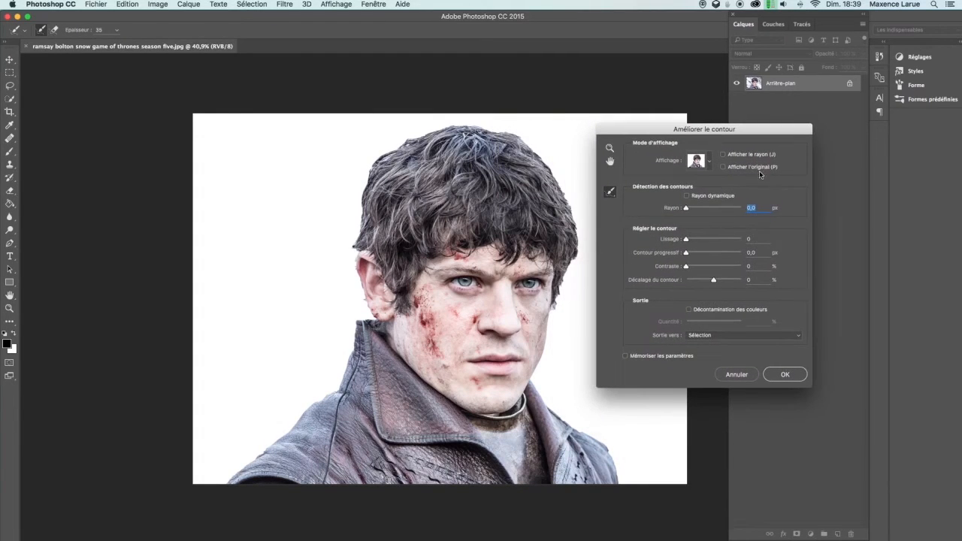
{"action": "mouse_move", "coordinate": [687, 207]}
{"action": "left_mouse_down"}
{"action": "mouse_move", "coordinate": [714, 210]}
{"action": "mouse_move", "coordinate": [690, 212]}
{"action": "mouse_move", "coordinate": [703, 215]}
{"action": "left_mouse_up"}
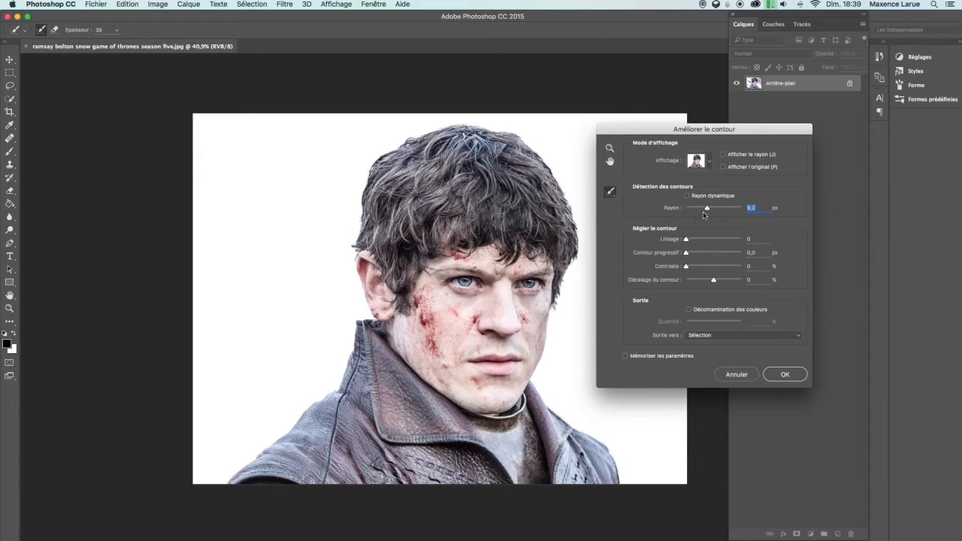
{"action": "left_click_drag", "start_coordinate": [710, 215], "coordinate": [712, 213]}
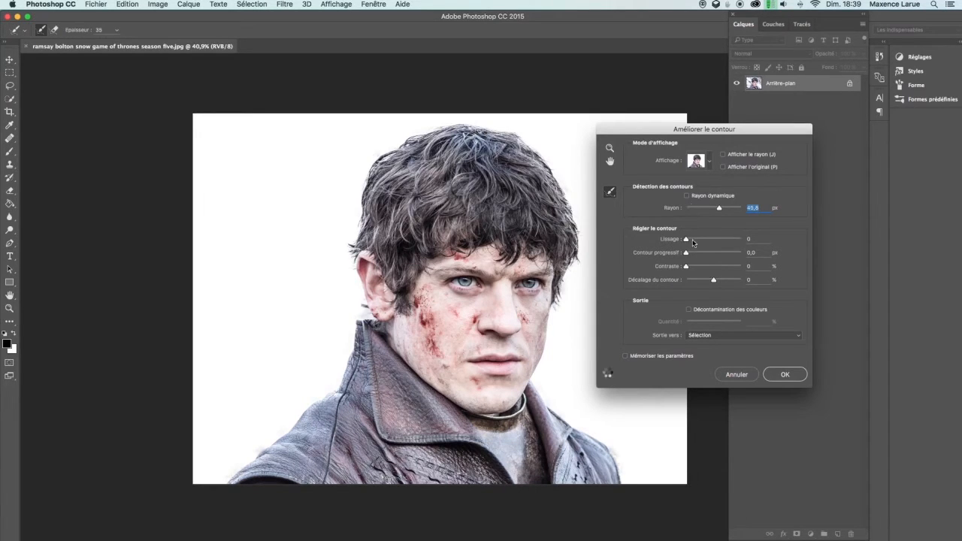
{"action": "left_click_drag", "start_coordinate": [686, 240], "coordinate": [701, 246]}
{"action": "left_click_drag", "start_coordinate": [700, 247], "coordinate": [693, 250]}
{"action": "left_click_drag", "start_coordinate": [698, 210], "coordinate": [697, 218]}
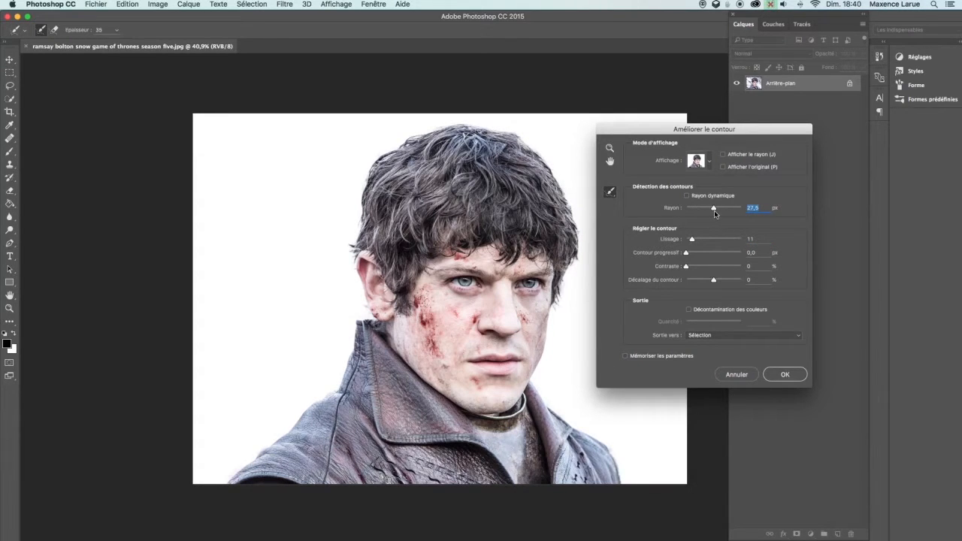
Shift the contour edge outward, enable colour decontamination and output the cutout to a new masked layer
{"action": "left_click_drag", "start_coordinate": [711, 285], "coordinate": [719, 286]}
{"action": "left_click", "coordinate": [690, 309]}
{"action": "left_click", "coordinate": [725, 323]}
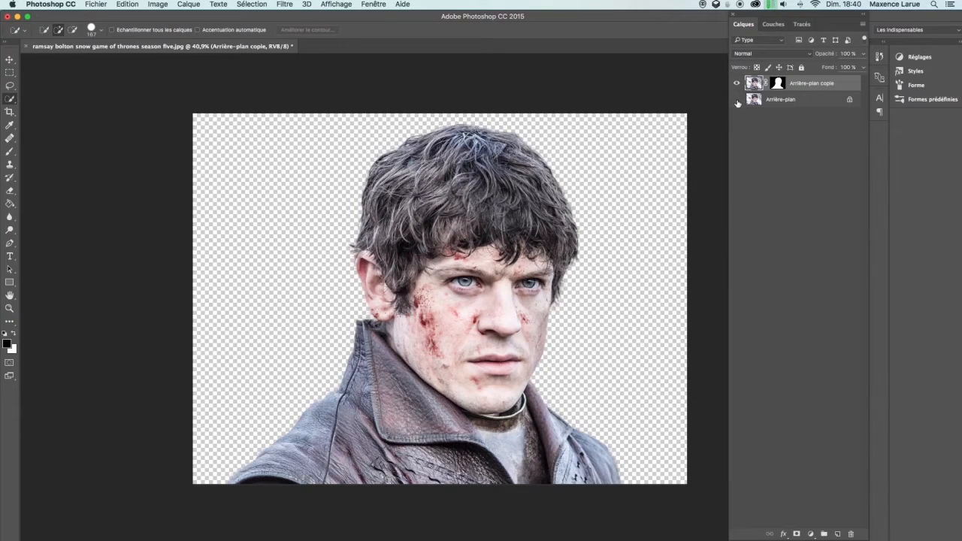
Hide the masked cutout layer and duplicate the original background layer, keeping the copy visible
{"action": "left_click", "coordinate": [737, 84]}
{"action": "left_click", "coordinate": [779, 104]}
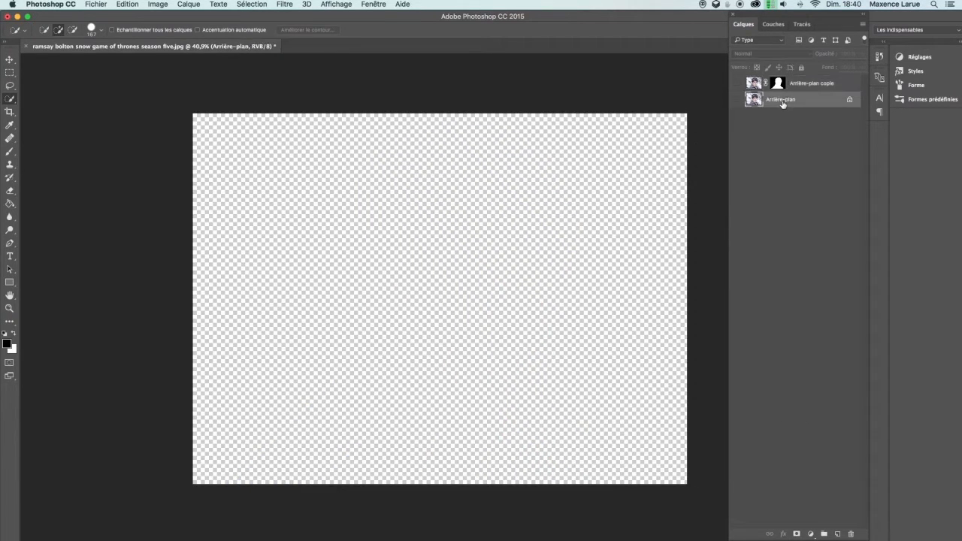
{"action": "key", "text": "super+j"}
{"action": "left_click", "coordinate": [737, 99]}
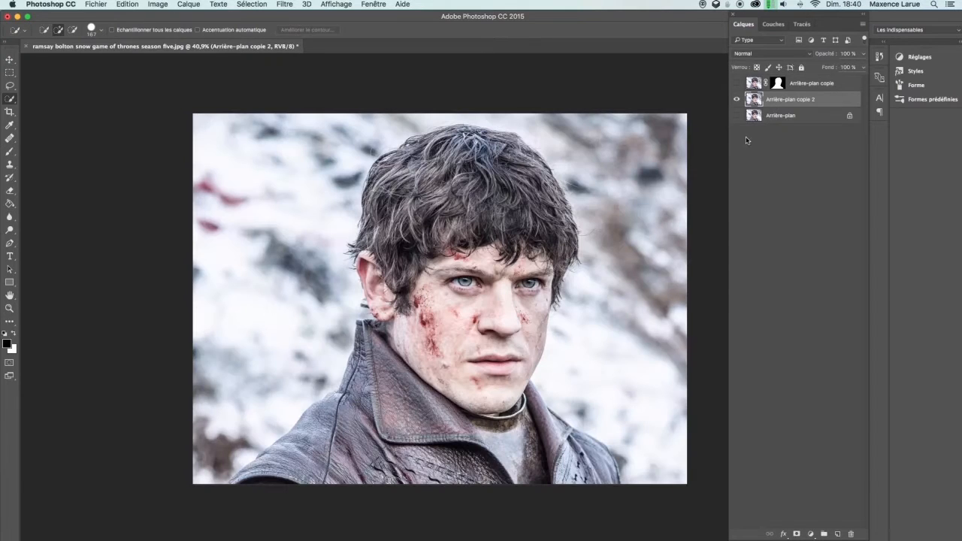
Lasso a loose area around the man and fill it with Content-Aware fill to erase him from the background copy
{"action": "key", "text": "l"}
{"action": "mouse_move", "coordinate": [659, 507]}
{"action": "left_mouse_down"}
{"action": "mouse_move", "coordinate": [579, 359]}
{"action": "mouse_move", "coordinate": [604, 282]}
{"action": "mouse_move", "coordinate": [609, 190]}
{"action": "mouse_move", "coordinate": [577, 133]}
{"action": "mouse_move", "coordinate": [457, 116]}
{"action": "mouse_move", "coordinate": [371, 127]}
{"action": "mouse_move", "coordinate": [306, 203]}
{"action": "mouse_move", "coordinate": [323, 296]}
{"action": "mouse_move", "coordinate": [204, 487]}
{"action": "mouse_move", "coordinate": [577, 514]}
{"action": "mouse_move", "coordinate": [658, 488]}
{"action": "left_mouse_up"}
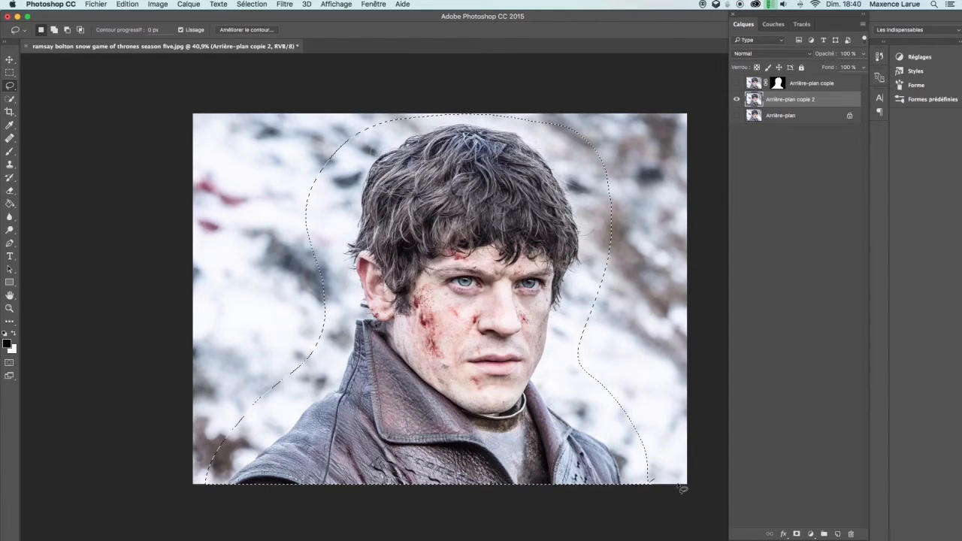
{"action": "key", "text": "shift+BackSpace"}
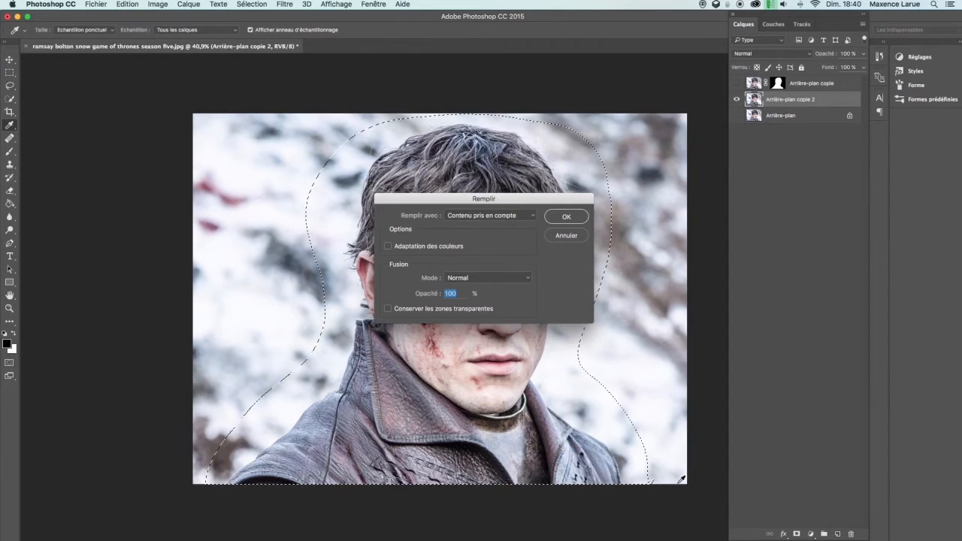
{"action": "key", "text": "Return"}
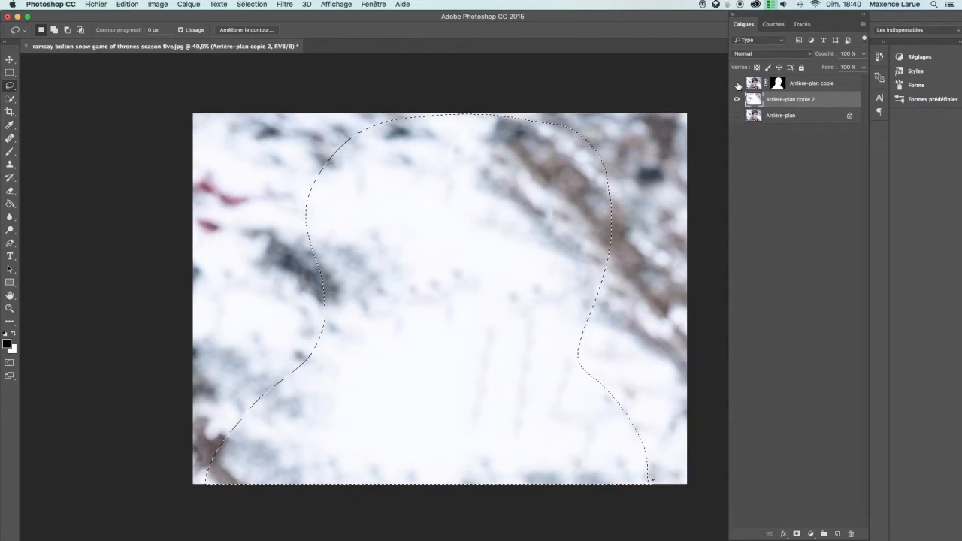
Duplicate the cutout layer, hide the original cutout, and apply the layer mask on the duplicate
{"action": "left_click", "coordinate": [737, 84]}
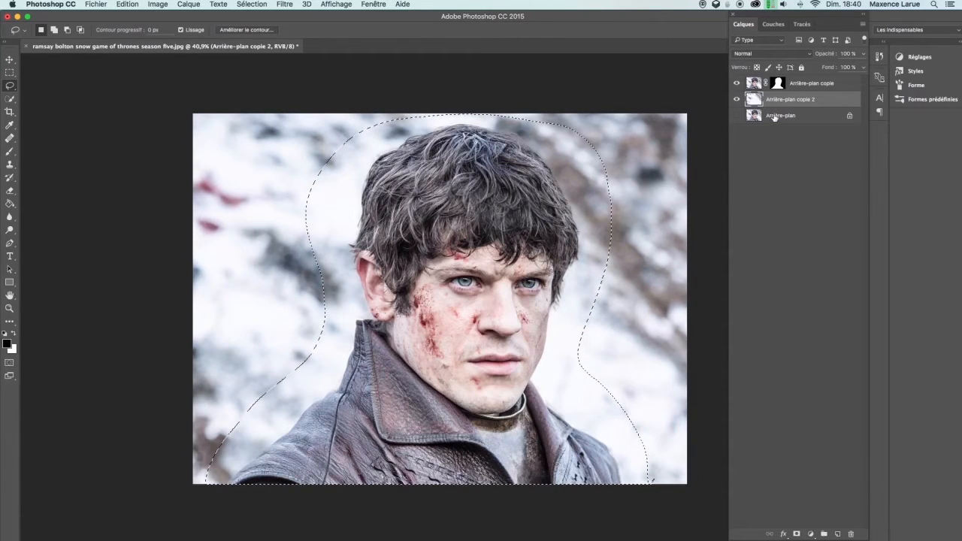
{"action": "key", "text": "super+d"}
{"action": "left_click", "coordinate": [786, 83]}
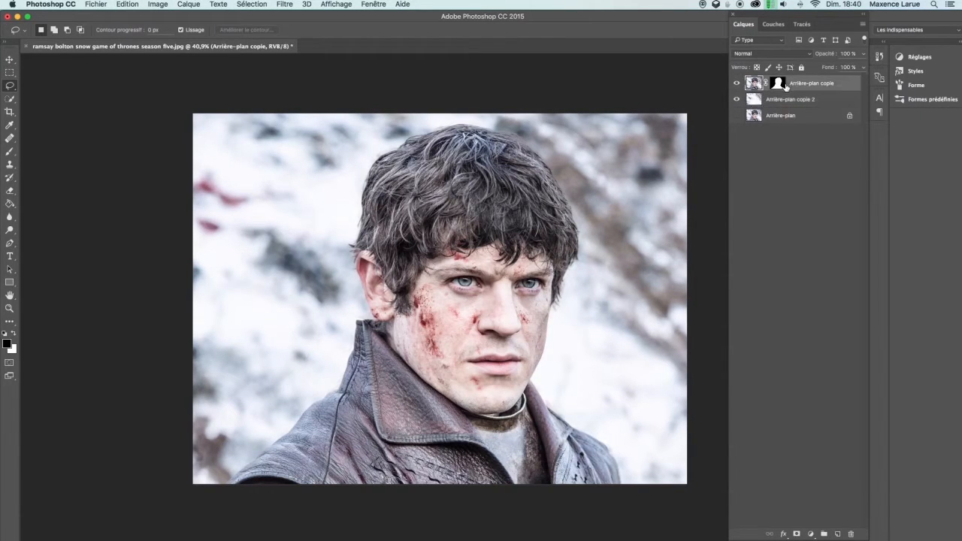
{"action": "key", "text": "ctrl+j"}
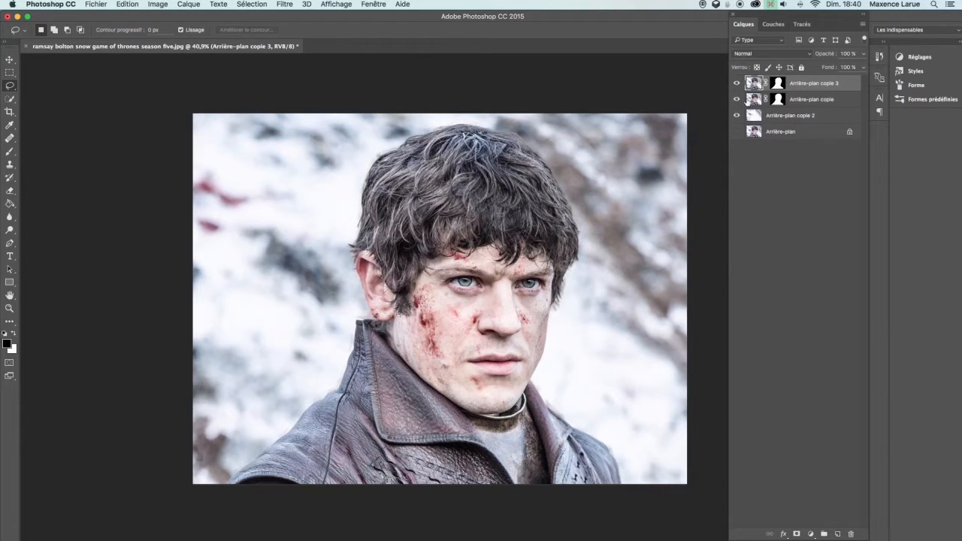
{"action": "left_click", "coordinate": [737, 99]}
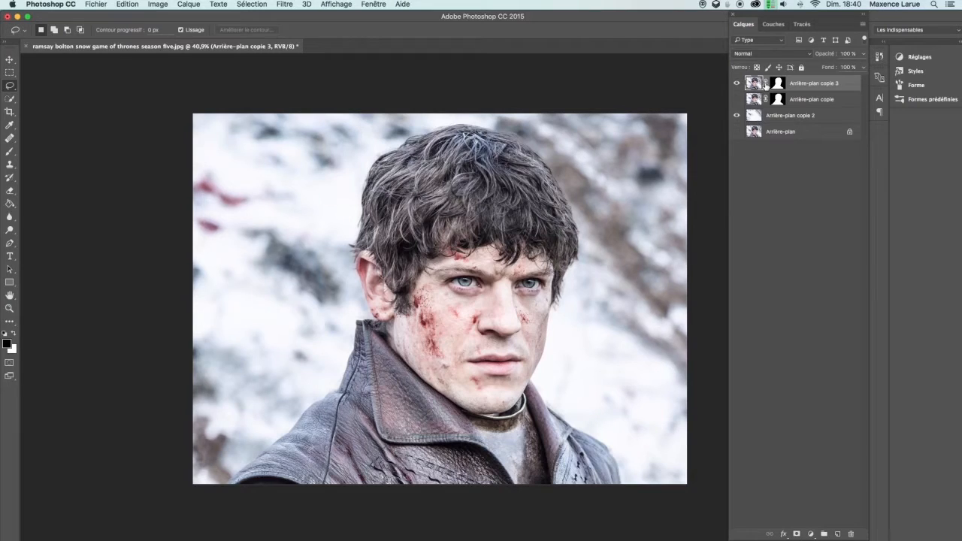
{"action": "right_click", "coordinate": [767, 85]}
{"action": "left_click", "coordinate": [790, 111]}
Lasso the man's head and face down to the chin and copy it onto a new layer
{"action": "mouse_move", "coordinate": [414, 125]}
{"action": "left_mouse_down"}
{"action": "mouse_move", "coordinate": [365, 149]}
{"action": "mouse_move", "coordinate": [329, 214]}
{"action": "mouse_move", "coordinate": [371, 320]}
{"action": "left_mouse_up"}
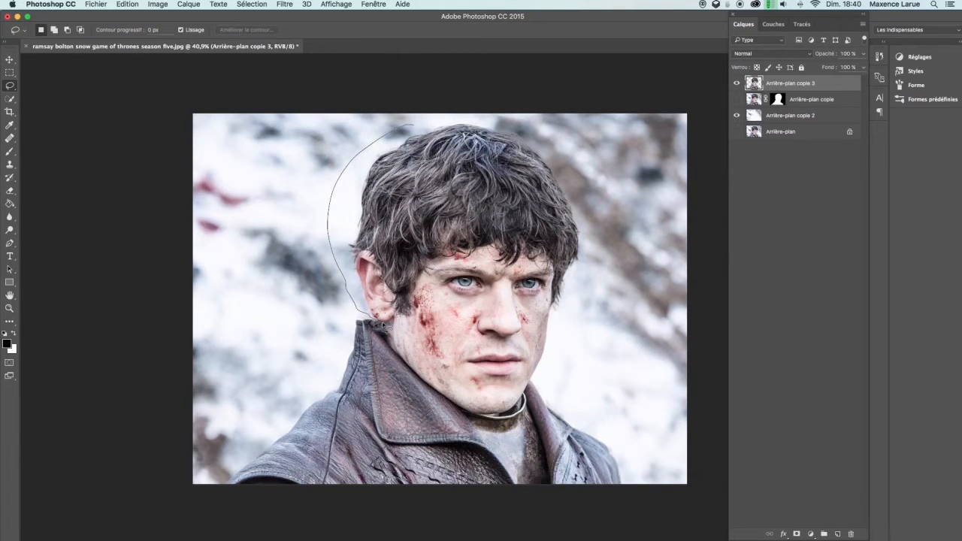
{"action": "mouse_move", "coordinate": [388, 329]}
{"action": "left_mouse_down"}
{"action": "mouse_move", "coordinate": [420, 376]}
{"action": "mouse_move", "coordinate": [485, 416]}
{"action": "mouse_move", "coordinate": [508, 412]}
{"action": "mouse_move", "coordinate": [536, 387]}
{"action": "mouse_move", "coordinate": [590, 297]}
{"action": "mouse_move", "coordinate": [526, 115]}
{"action": "mouse_move", "coordinate": [399, 115]}
{"action": "left_mouse_up"}
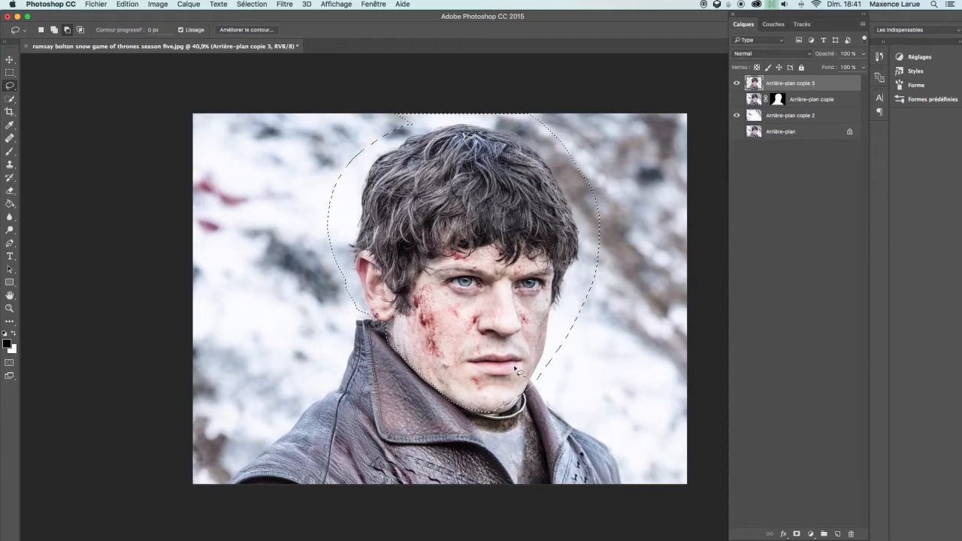
{"action": "key", "text": "shift"}
{"action": "mouse_move", "coordinate": [529, 388]}
{"action": "left_mouse_down"}
{"action": "mouse_move", "coordinate": [522, 411]}
{"action": "mouse_move", "coordinate": [485, 422]}
{"action": "mouse_move", "coordinate": [435, 391]}
{"action": "mouse_move", "coordinate": [498, 379]}
{"action": "left_mouse_up"}
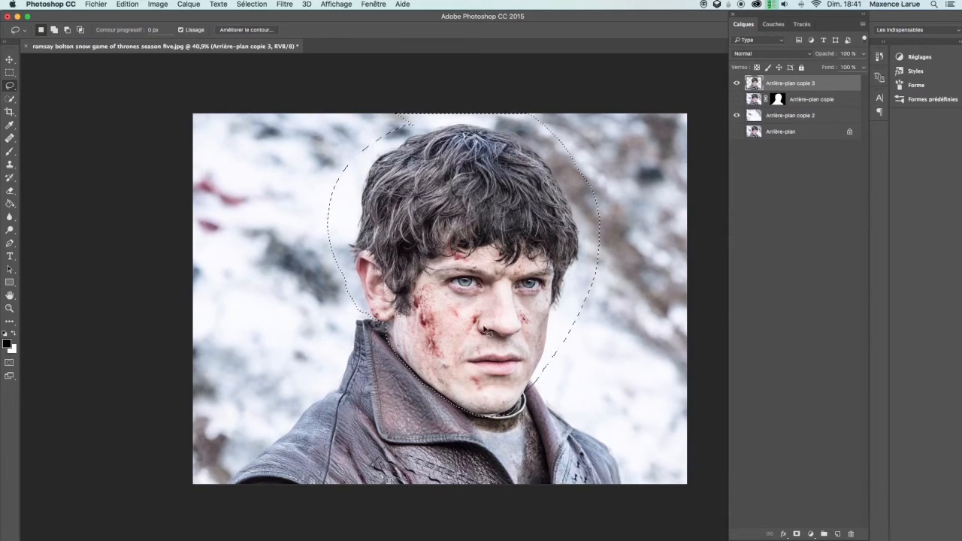
{"action": "key", "text": "super+j"}
Free-transform the head layer, enlarging it to about 109% and repositioning it over the neck
{"action": "key", "text": "super+t"}
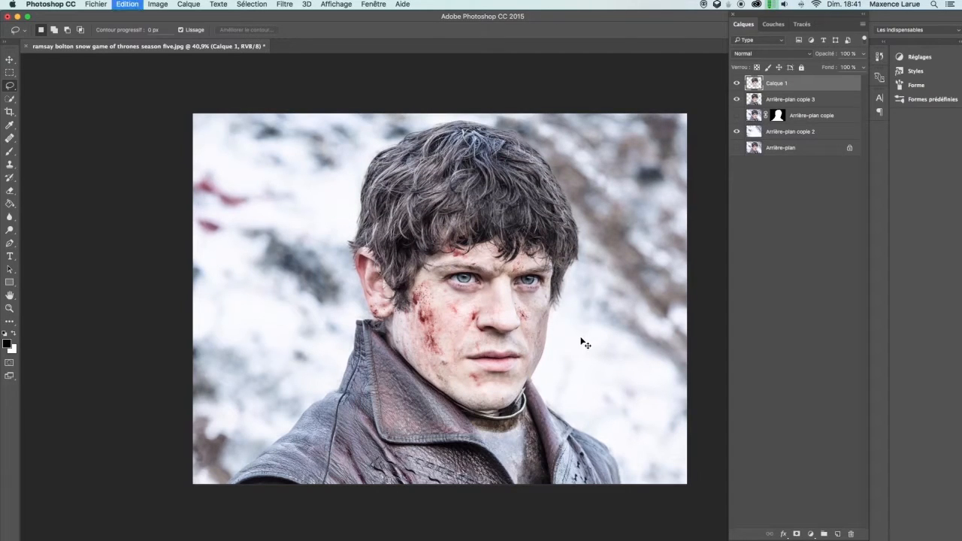
{"action": "left_click_drag", "start_coordinate": [496, 344], "coordinate": [499, 352]}
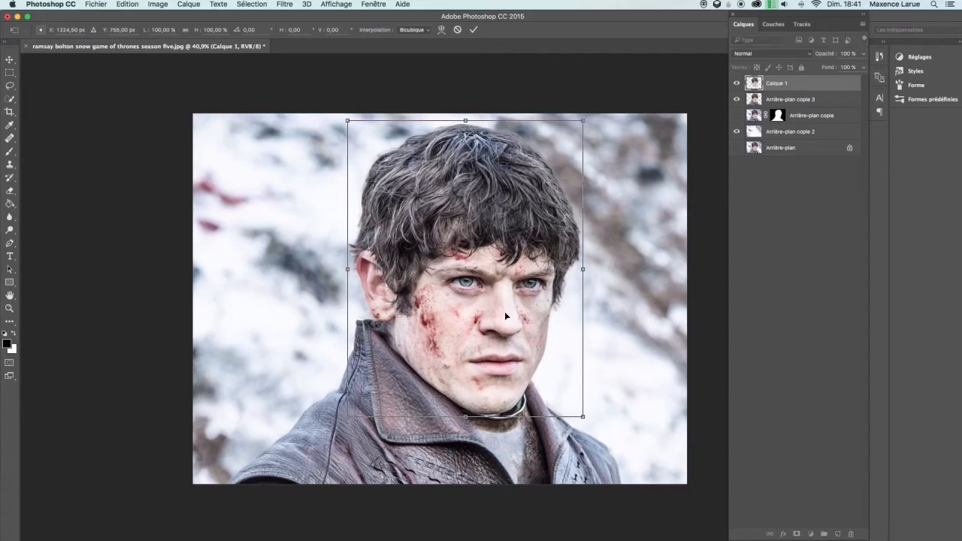
{"action": "left_click_drag", "start_coordinate": [581, 123], "coordinate": [596, 102]}
{"action": "mouse_move", "coordinate": [519, 253]}
{"action": "left_mouse_down"}
{"action": "mouse_move", "coordinate": [524, 234]}
{"action": "mouse_move", "coordinate": [521, 249]}
{"action": "left_mouse_up"}
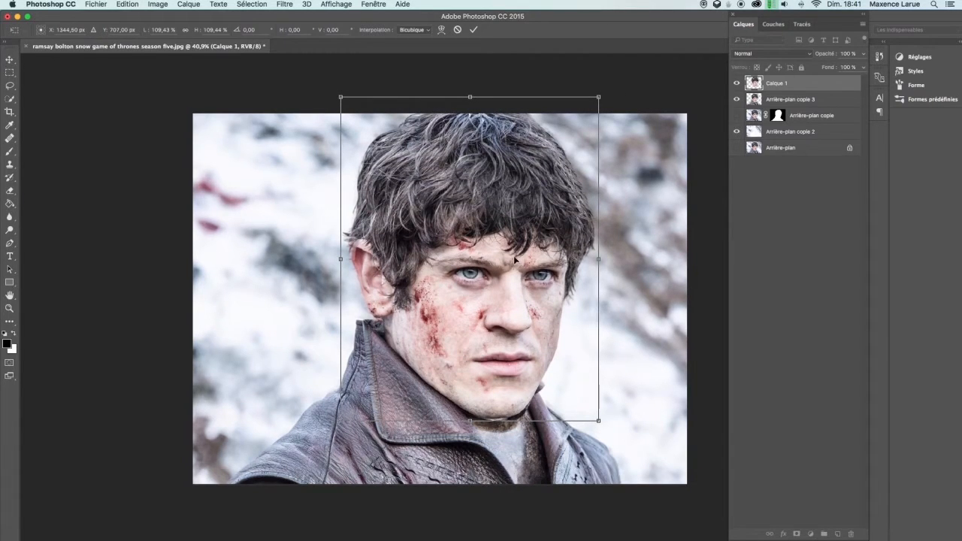
{"action": "key", "text": "Return"}
Add a layer mask to the head layer and brush around the chin to blend it into the neck, undoing the last stroke
{"action": "key", "text": "l"}
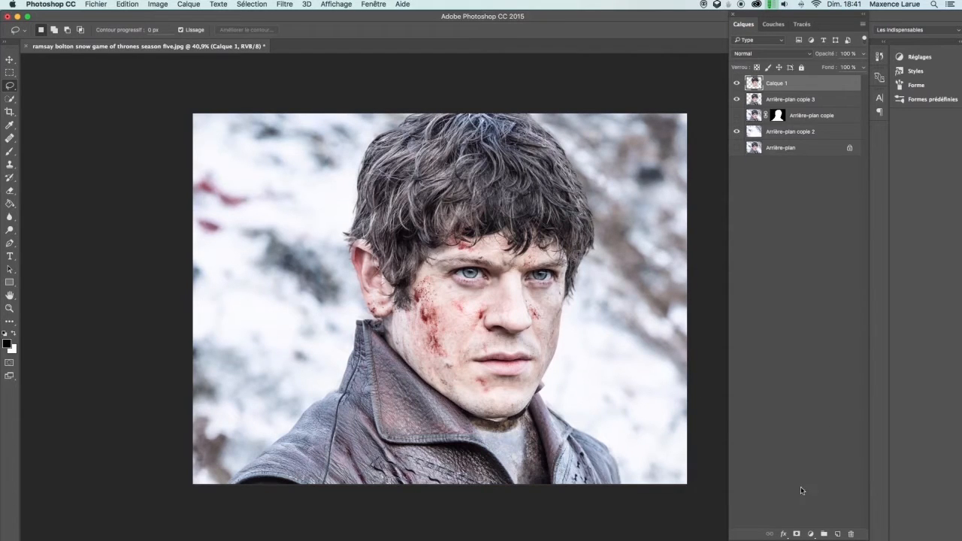
{"action": "left_click", "coordinate": [797, 534]}
{"action": "key", "text": "b"}
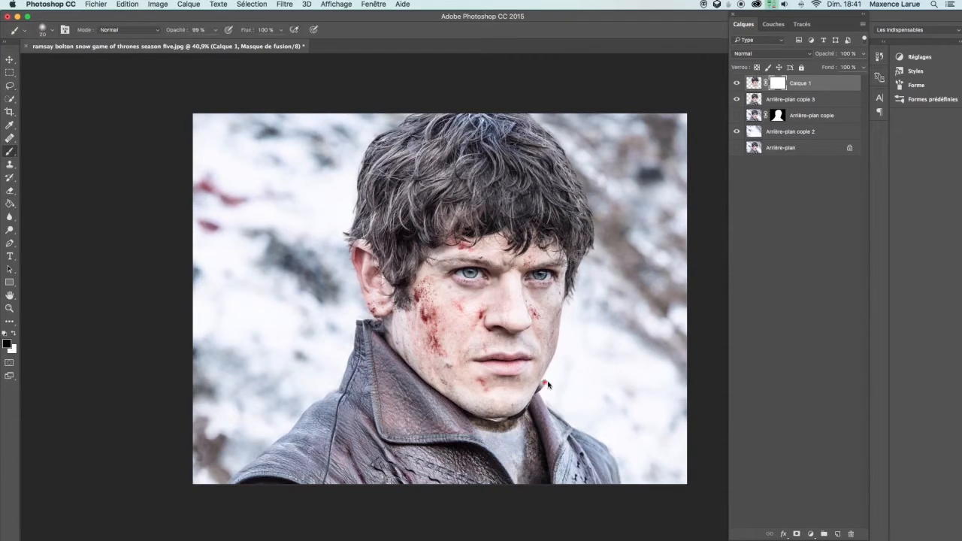
{"action": "mouse_move", "coordinate": [544, 393]}
{"action": "left_mouse_down"}
{"action": "mouse_move", "coordinate": [548, 383]}
{"action": "mouse_move", "coordinate": [546, 401]}
{"action": "mouse_move", "coordinate": [549, 393]}
{"action": "mouse_move", "coordinate": [540, 396]}
{"action": "left_mouse_up"}
{"action": "left_click_drag", "start_coordinate": [516, 417], "coordinate": [493, 421]}
{"action": "key", "text": "super+z"}
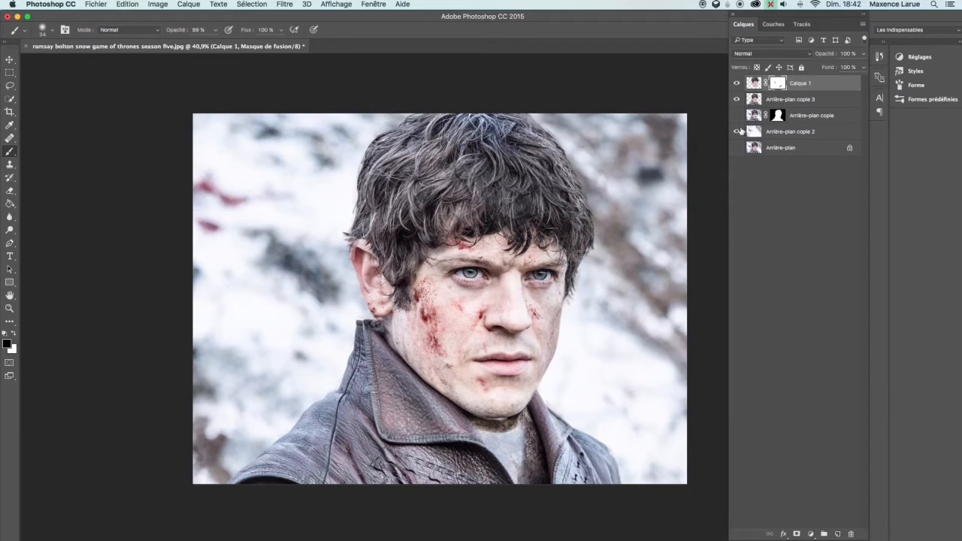
Lasso the eye area on the head layer and copy-paste it into a new layer
{"action": "key", "text": "l"}
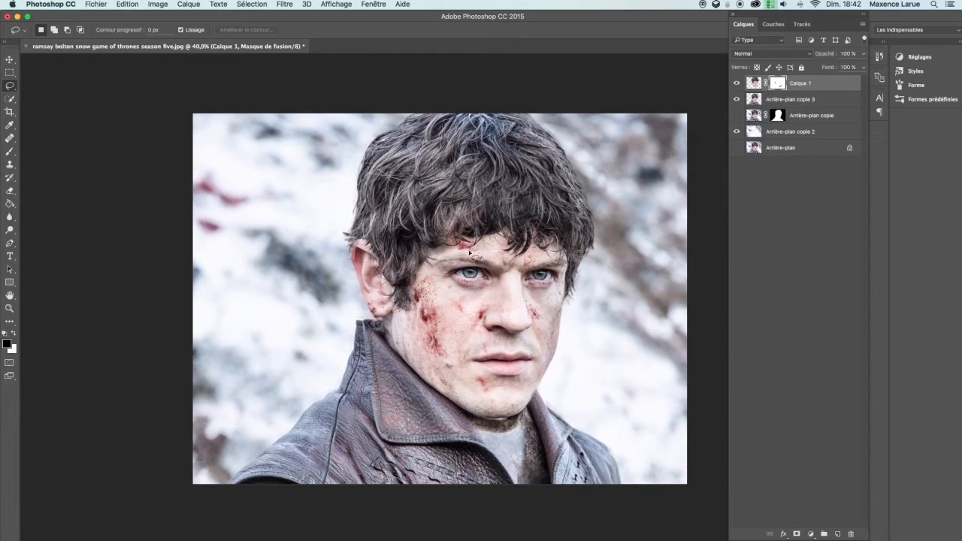
{"action": "mouse_move", "coordinate": [438, 282]}
{"action": "left_mouse_down"}
{"action": "mouse_move", "coordinate": [485, 293]}
{"action": "mouse_move", "coordinate": [500, 283]}
{"action": "mouse_move", "coordinate": [482, 297]}
{"action": "mouse_move", "coordinate": [494, 304]}
{"action": "mouse_move", "coordinate": [505, 288]}
{"action": "left_mouse_up"}
{"action": "left_click", "coordinate": [756, 88]}
{"action": "key", "text": "super+c"}
{"action": "key", "text": "super+v"}
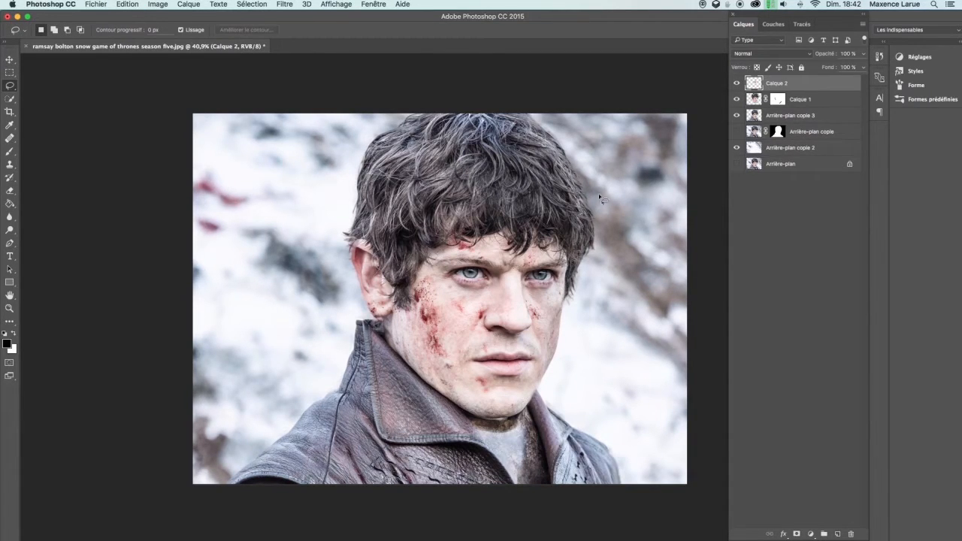
Free-transform the eye layer, enlarging it to about 124% and aligning it over the eyes
{"action": "key", "text": "super+t"}
{"action": "left_click_drag", "start_coordinate": [513, 248], "coordinate": [495, 260]}
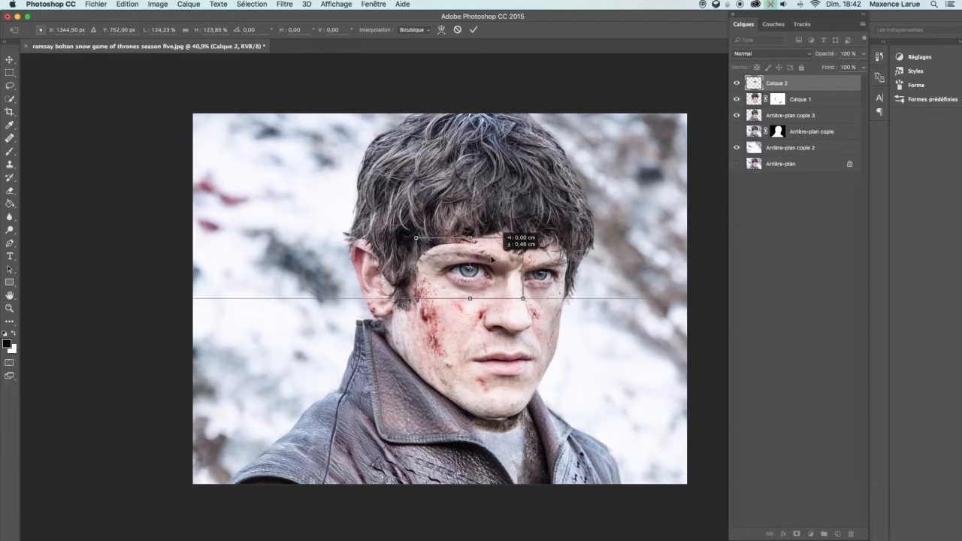
{"action": "key", "text": "Return"}
{"action": "key", "text": "l"}
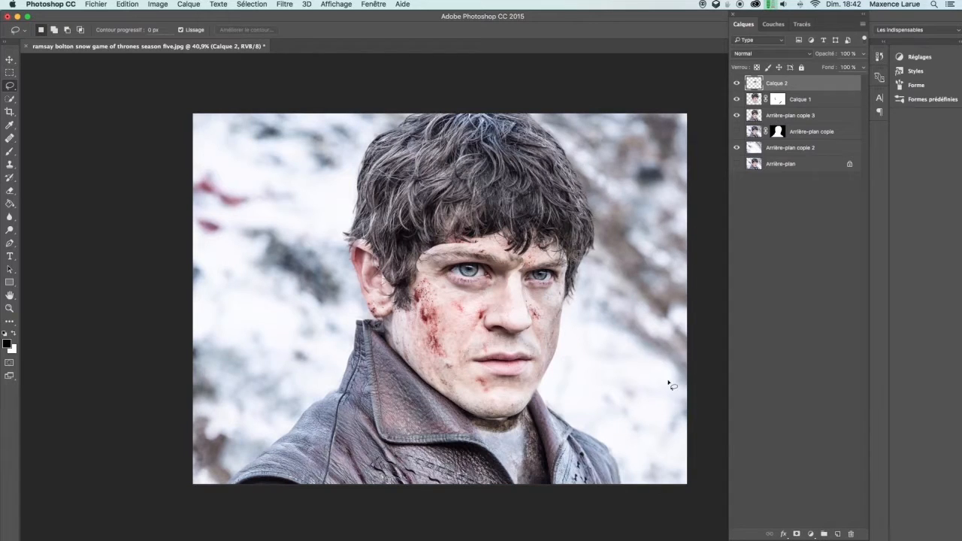
Add a layer mask to the eye layer and brush across its edges to blend them into the face
{"action": "left_click", "coordinate": [798, 534]}
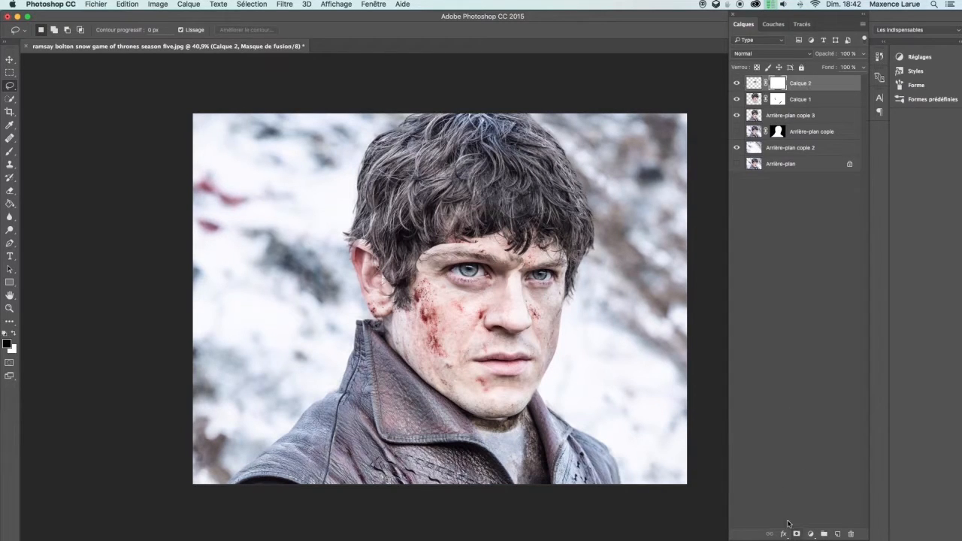
{"action": "key", "text": "b"}
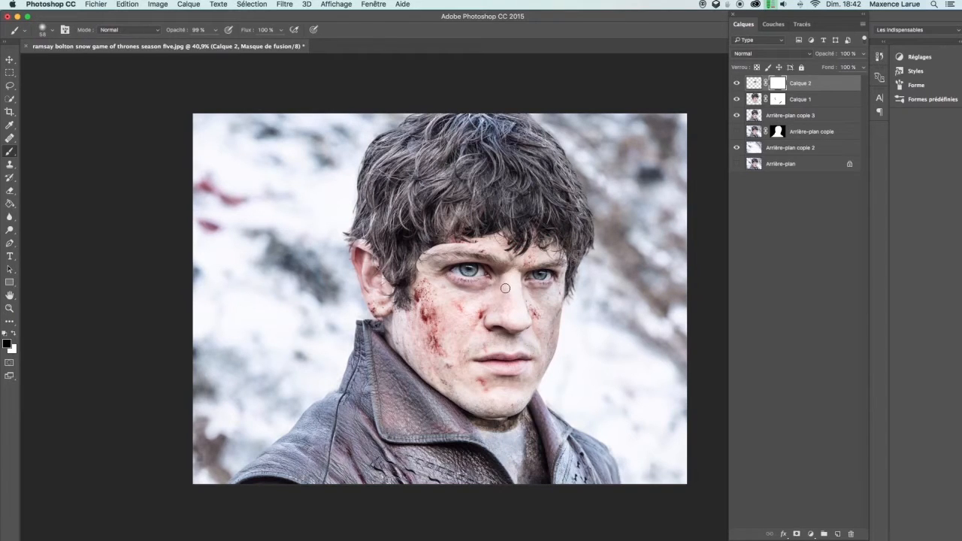
{"action": "mouse_move", "coordinate": [518, 256]}
{"action": "left_mouse_down"}
{"action": "mouse_move", "coordinate": [497, 247]}
{"action": "mouse_move", "coordinate": [448, 251]}
{"action": "mouse_move", "coordinate": [476, 234]}
{"action": "mouse_move", "coordinate": [418, 266]}
{"action": "left_mouse_up"}
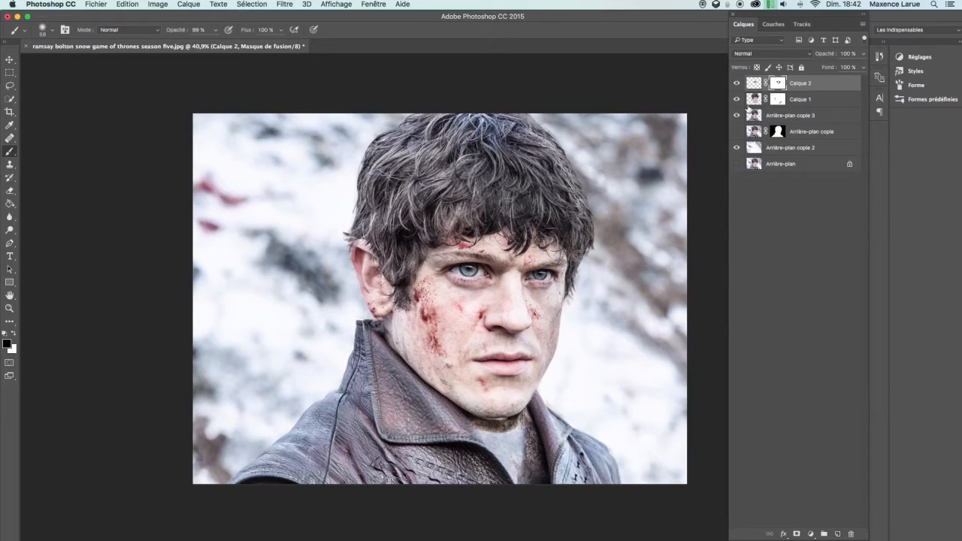
Lasso the second eye on the head layer and copy it into a new layer
{"action": "left_click", "coordinate": [754, 100]}
{"action": "key", "text": "l"}
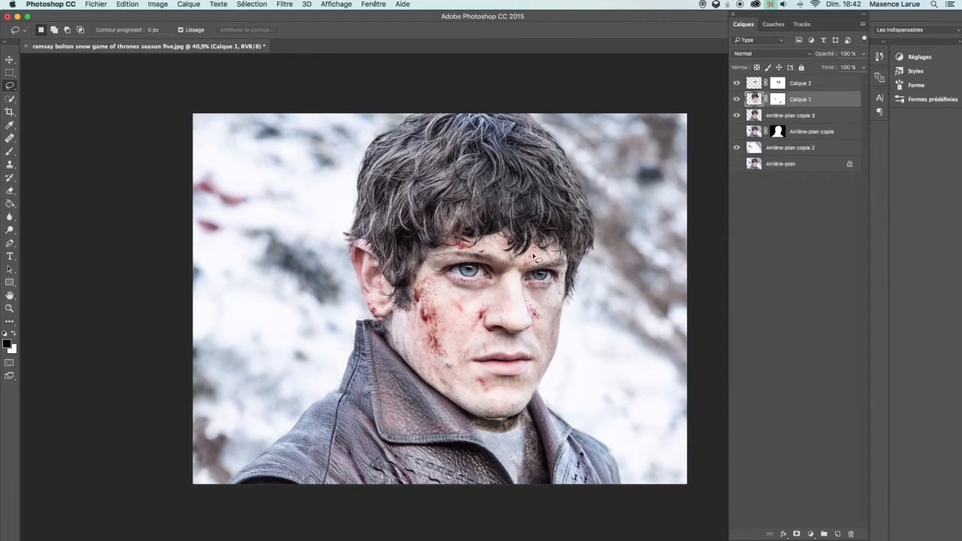
{"action": "mouse_move", "coordinate": [529, 296]}
{"action": "left_mouse_down"}
{"action": "mouse_move", "coordinate": [563, 295]}
{"action": "mouse_move", "coordinate": [569, 262]}
{"action": "mouse_move", "coordinate": [547, 255]}
{"action": "mouse_move", "coordinate": [522, 279]}
{"action": "left_mouse_up"}
{"action": "key", "text": "super+j"}
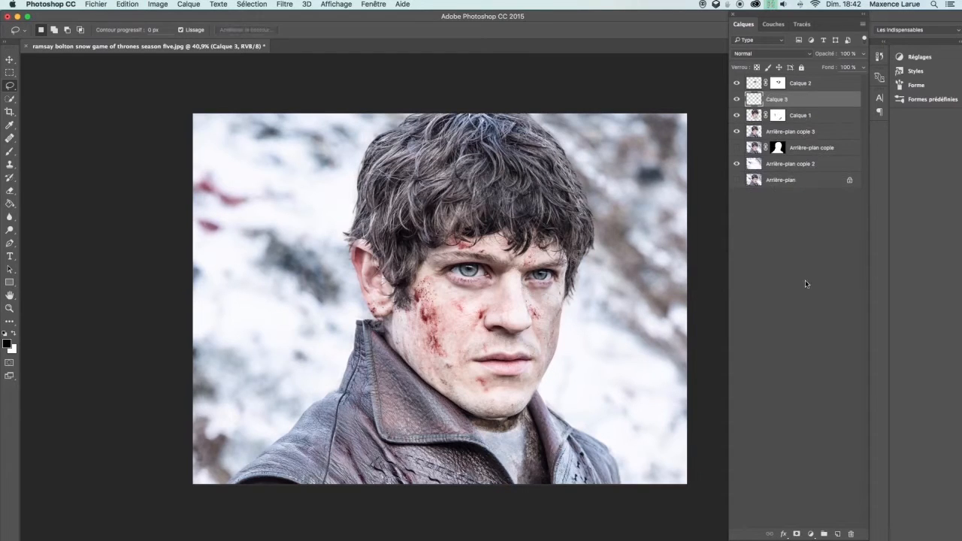
Add a layer mask to the new eye layer and free-transform it, enlarging it over the second eye
{"action": "left_click", "coordinate": [797, 534]}
{"action": "left_click", "coordinate": [755, 98]}
{"action": "key", "text": "super+t"}
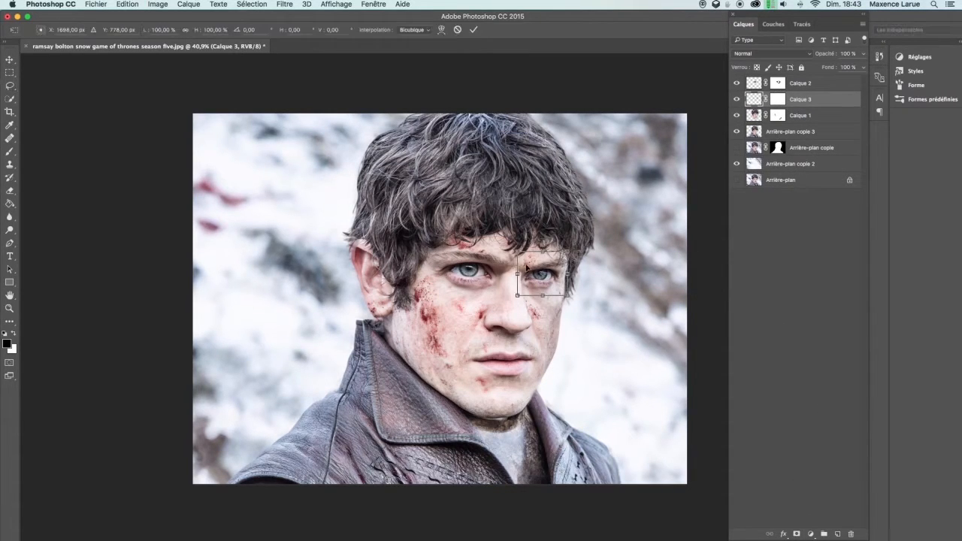
{"action": "left_click_drag", "start_coordinate": [518, 253], "coordinate": [540, 253]}
{"action": "key", "text": "Return"}
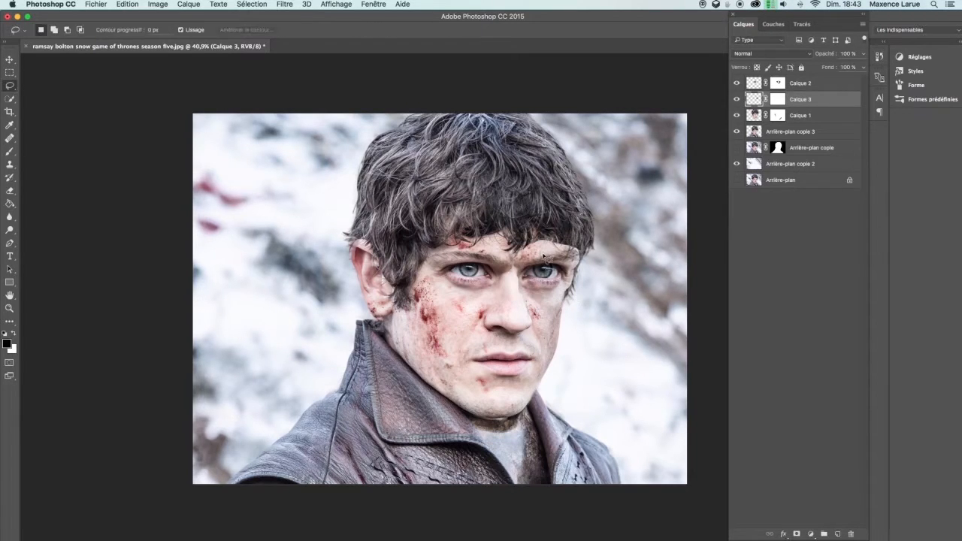
Toggle the second eye layer's visibility on and off to compare it with the original
{"action": "left_click", "coordinate": [774, 100]}
{"action": "key", "text": "b"}
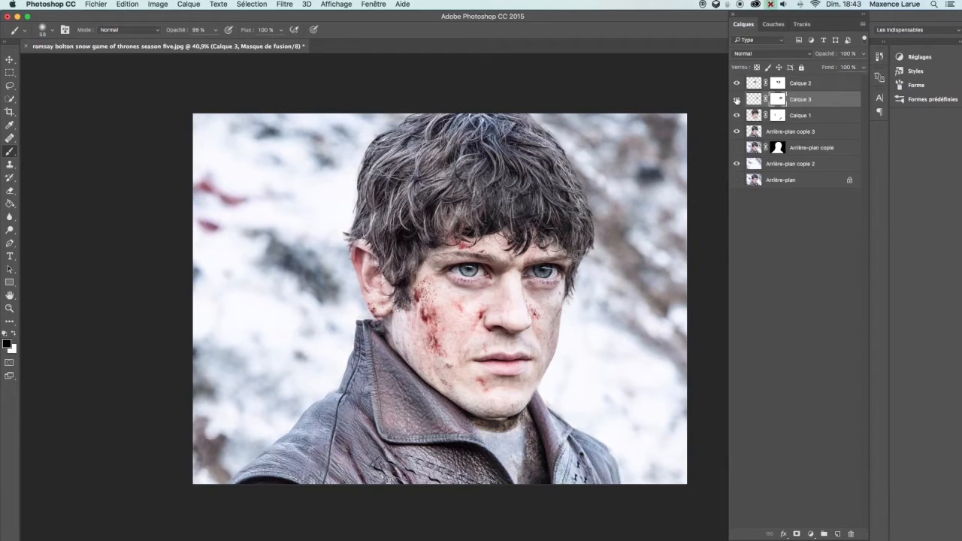
{"action": "left_click", "coordinate": [737, 100]}
{"action": "left_click", "coordinate": [738, 99]}
{"action": "left_click", "coordinate": [738, 100]}
{"action": "left_click", "coordinate": [737, 100]}
Lasso the nose on the head layer and copy it into a new layer
{"action": "left_click", "coordinate": [754, 116]}
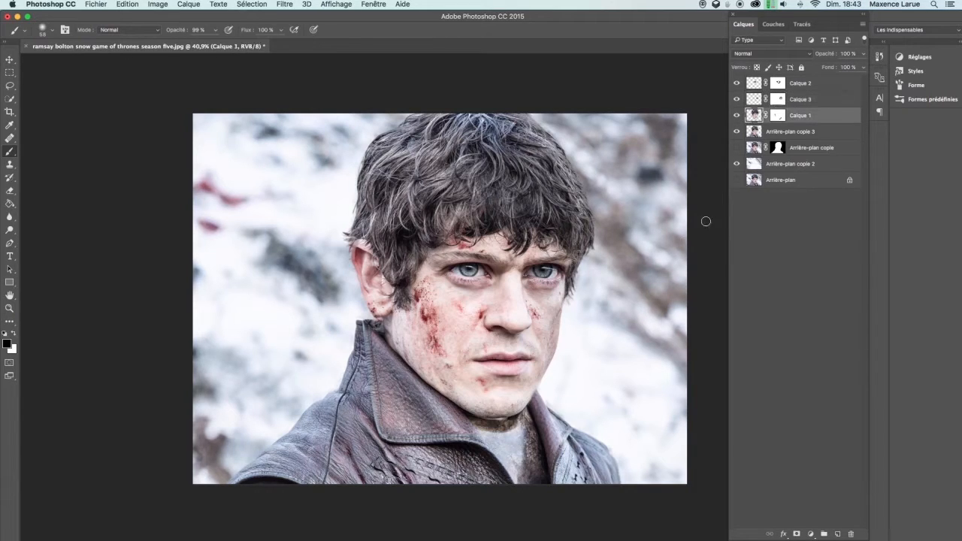
{"action": "key", "text": "l"}
{"action": "mouse_move", "coordinate": [518, 278]}
{"action": "left_mouse_down"}
{"action": "mouse_move", "coordinate": [536, 325]}
{"action": "mouse_move", "coordinate": [522, 346]}
{"action": "mouse_move", "coordinate": [498, 344]}
{"action": "mouse_move", "coordinate": [481, 325]}
{"action": "mouse_move", "coordinate": [517, 270]}
{"action": "left_mouse_up"}
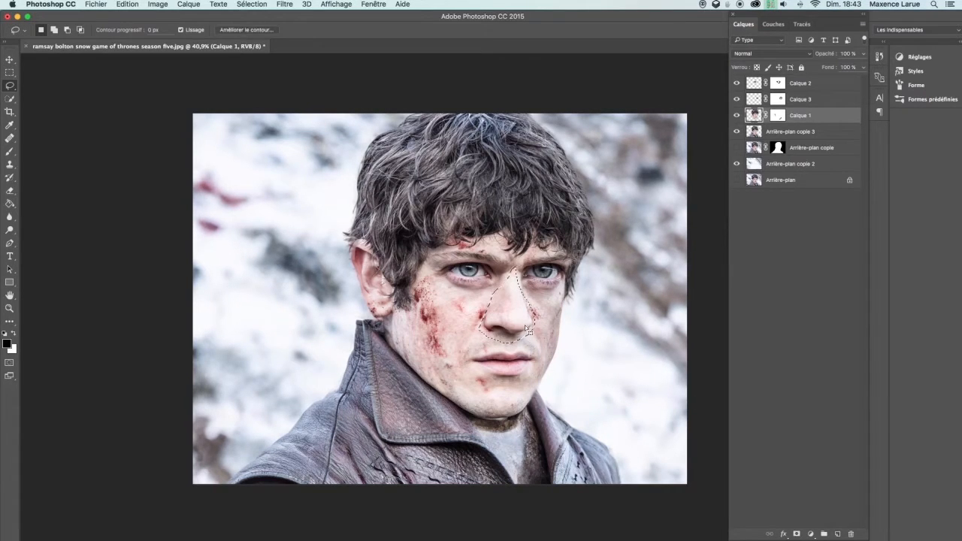
{"action": "key", "text": "super+j"}
Free-transform the nose layer, enlarging it to about 122%, and move it slightly up over the nose
{"action": "key", "text": "super+t"}
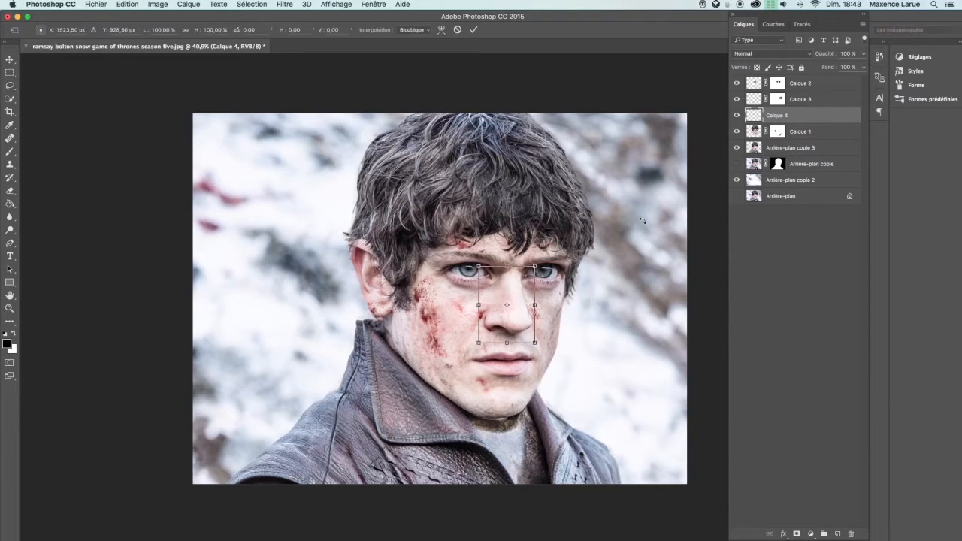
{"action": "mouse_move", "coordinate": [534, 343]}
{"action": "left_mouse_down"}
{"action": "mouse_move", "coordinate": [543, 351]}
{"action": "mouse_move", "coordinate": [529, 325]}
{"action": "left_mouse_up"}
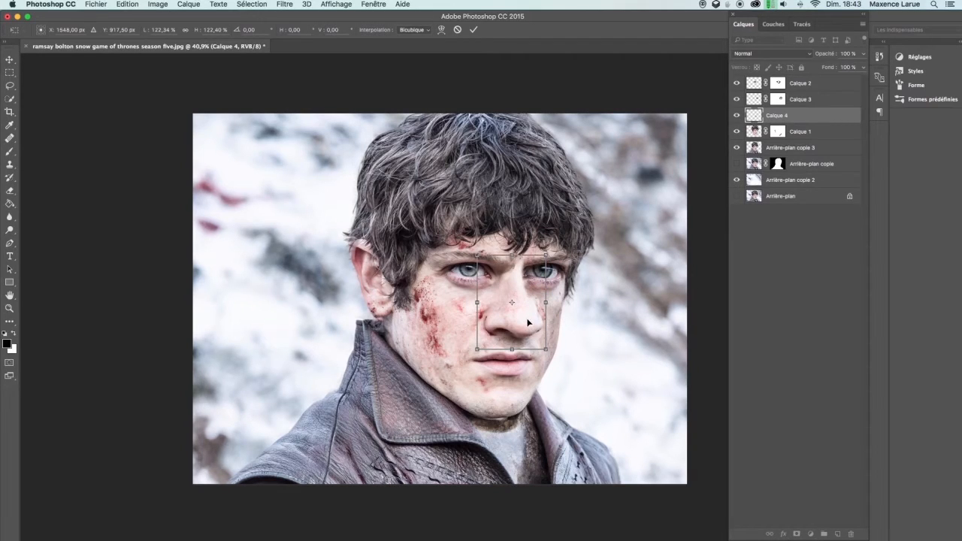
{"action": "key", "text": "Return"}
{"action": "key", "text": "v"}
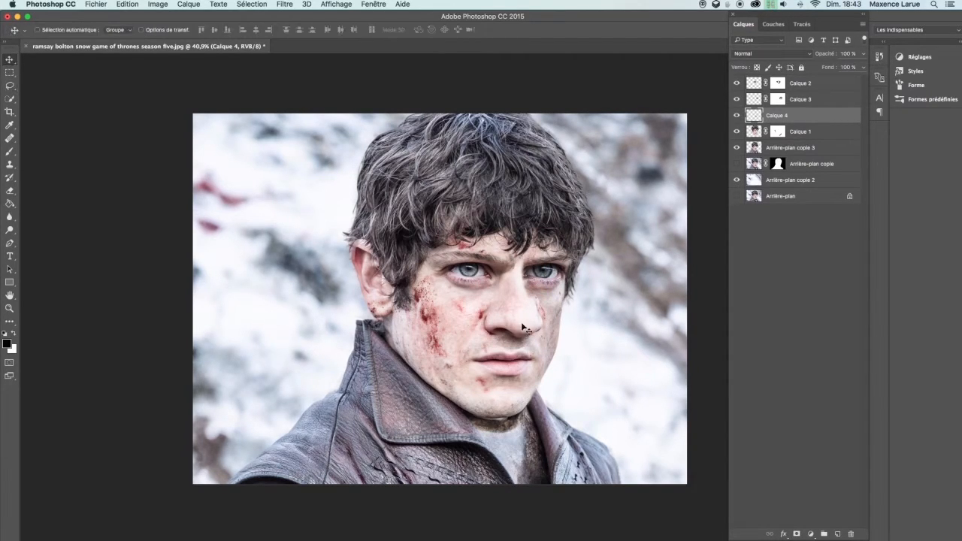
{"action": "left_click_drag", "start_coordinate": [528, 332], "coordinate": [529, 322]}
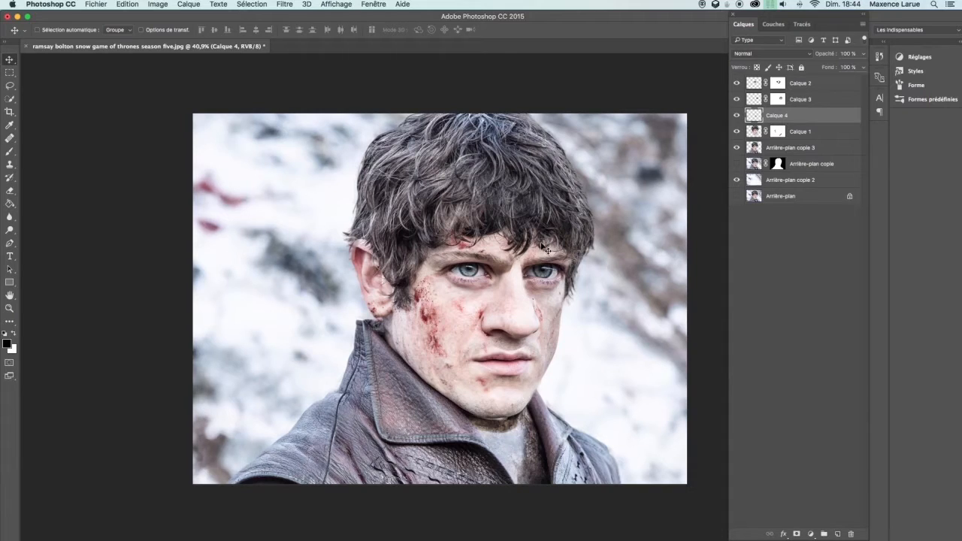
Add a layer mask to the nose layer and brush its edges to blend them into the face
{"action": "left_click", "coordinate": [796, 535]}
{"action": "key", "text": "b"}
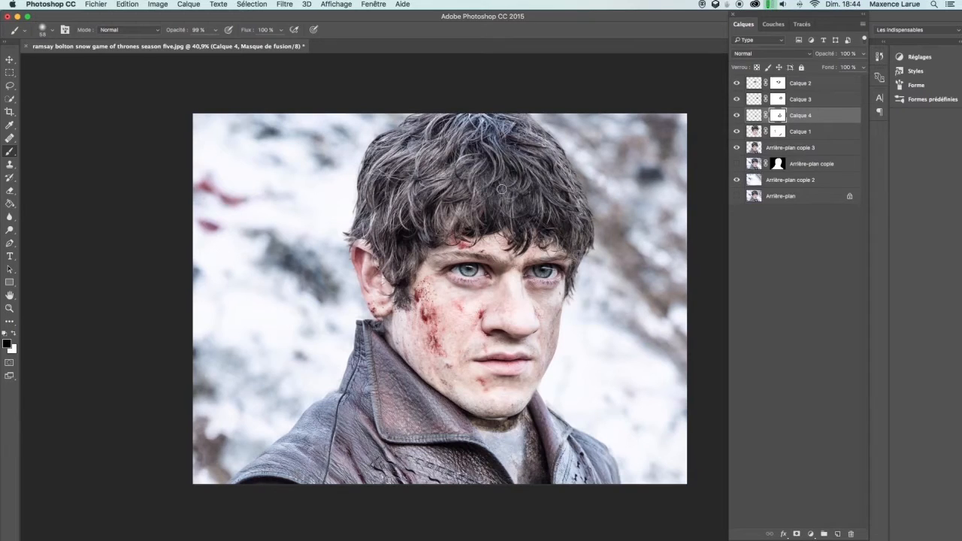
{"action": "key", "text": "x"}
{"action": "key", "text": "x"}
{"action": "key", "text": "z"}
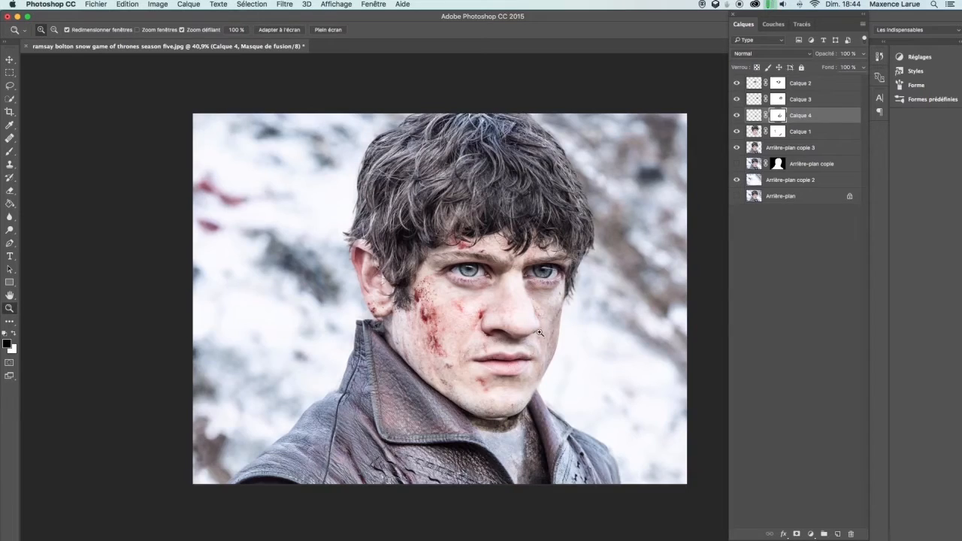
{"action": "left_click_drag", "start_coordinate": [585, 342], "coordinate": [549, 389]}
{"action": "left_click_drag", "start_coordinate": [494, 344], "coordinate": [568, 349]}
{"action": "key", "text": "b"}
Lasso the mouth area on the background copy 3 layer
{"action": "left_click", "coordinate": [756, 148]}
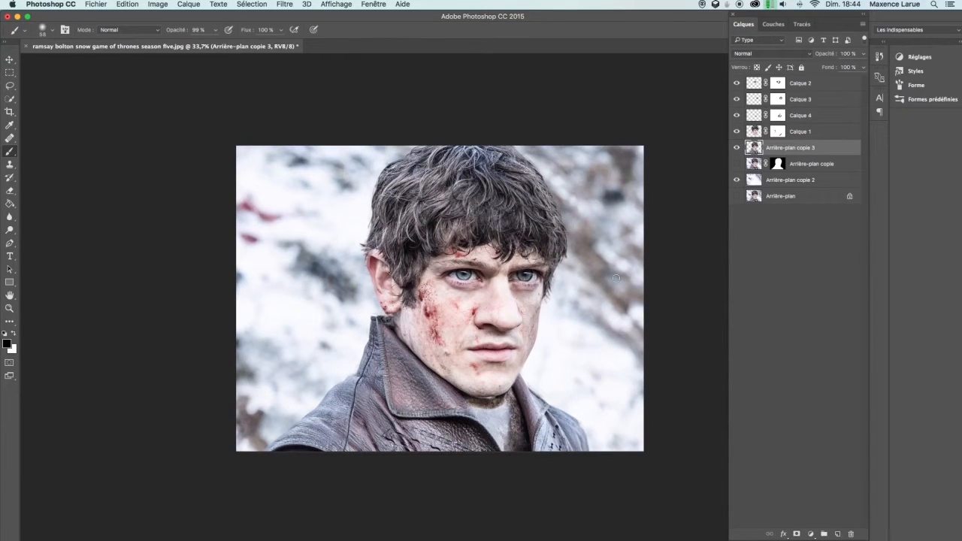
{"action": "key", "text": "l"}
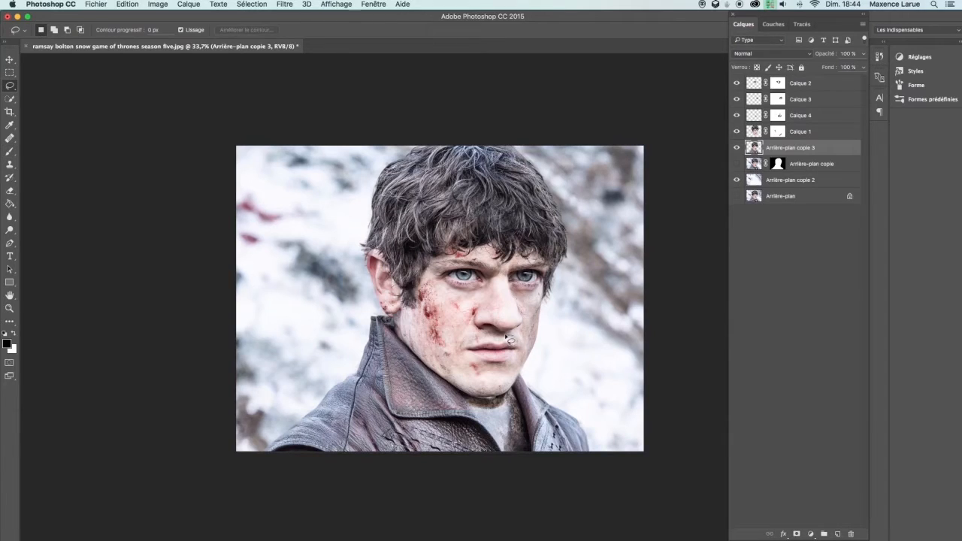
{"action": "mouse_move", "coordinate": [492, 336]}
{"action": "left_mouse_down"}
{"action": "mouse_move", "coordinate": [474, 338]}
{"action": "mouse_move", "coordinate": [463, 356]}
{"action": "mouse_move", "coordinate": [490, 373]}
{"action": "mouse_move", "coordinate": [530, 356]}
{"action": "mouse_move", "coordinate": [516, 339]}
{"action": "left_mouse_up"}
{"action": "key", "text": "ctrl+j"}
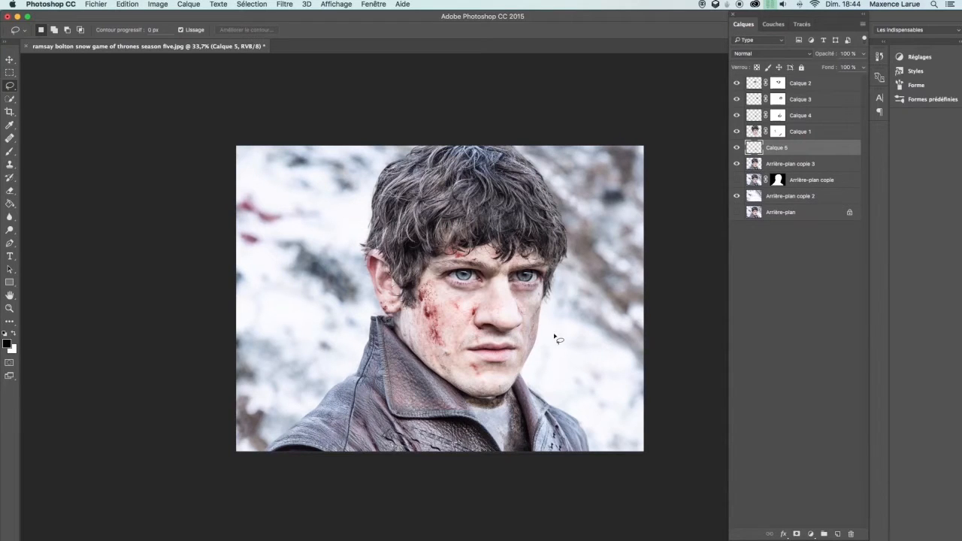
{"action": "key", "text": "ctrl+t"}
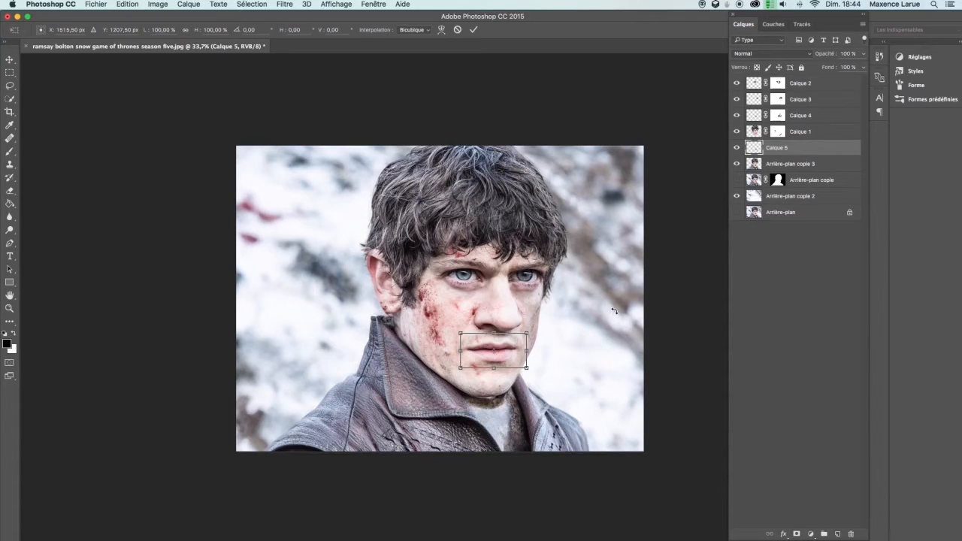
{"action": "key", "text": "Escape"}
{"action": "key", "text": "ctrl+z"}
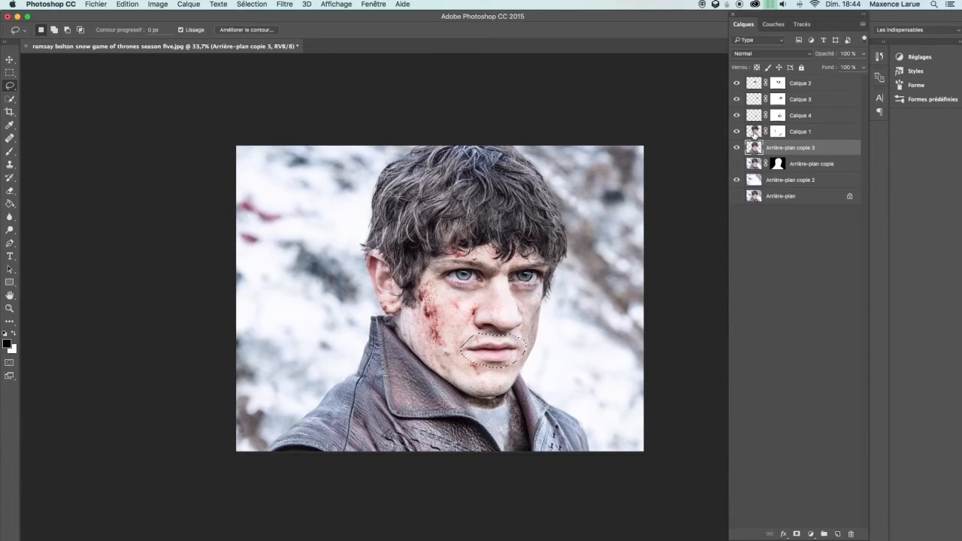
Copy the mouth selection into a new layer, enlarge it to about 134% and nudge it into place
{"action": "key", "text": "ctrl+j"}
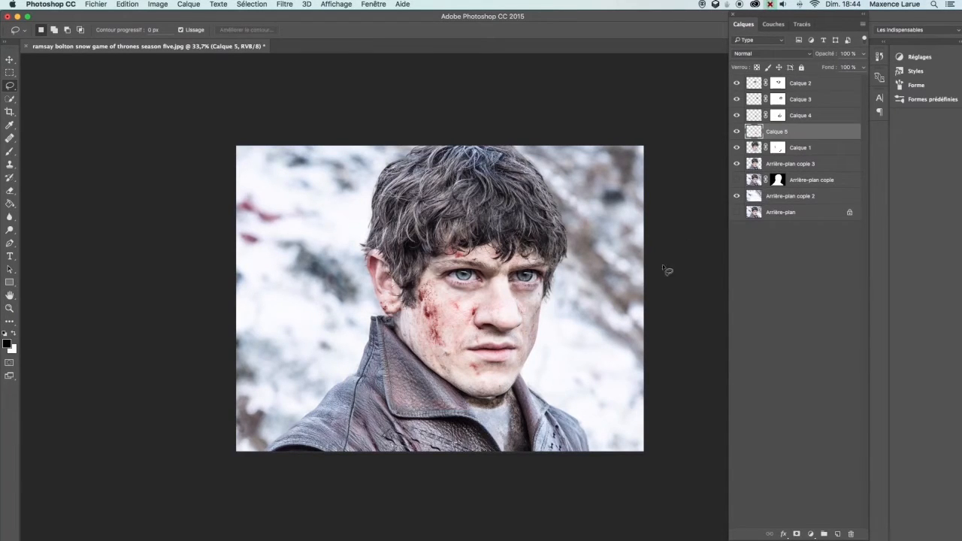
{"action": "key", "text": "ctrl+t"}
{"action": "left_click_drag", "start_coordinate": [532, 330], "coordinate": [539, 328]}
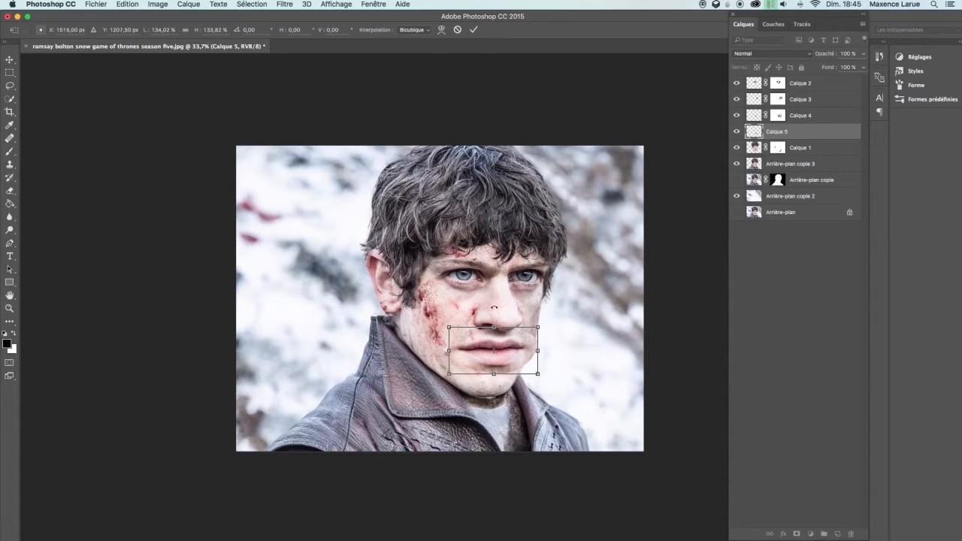
{"action": "key", "text": "Down"}
{"action": "key", "text": "Right"}
{"action": "key", "text": "Right"}
{"action": "key", "text": "Right"}
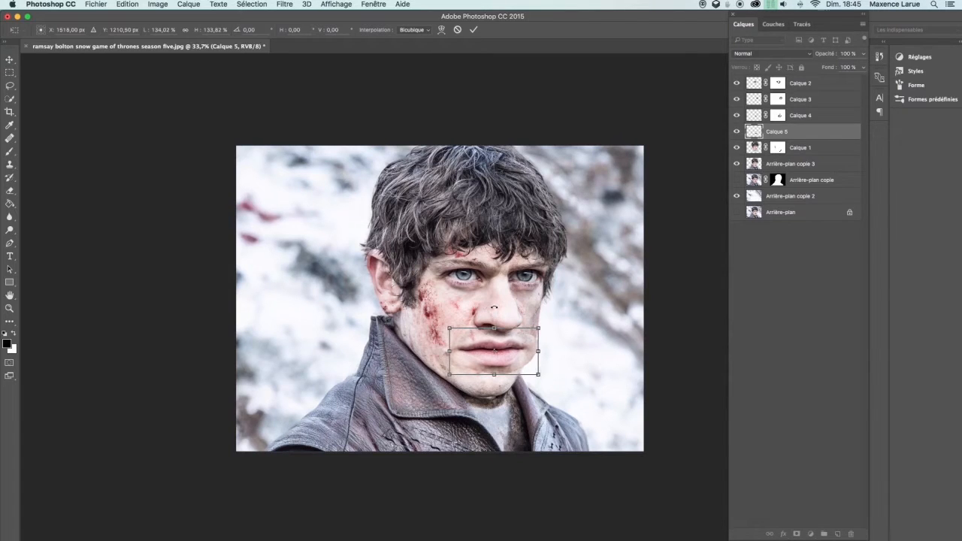
{"action": "key", "text": "Up"}
{"action": "key", "text": "Up"}
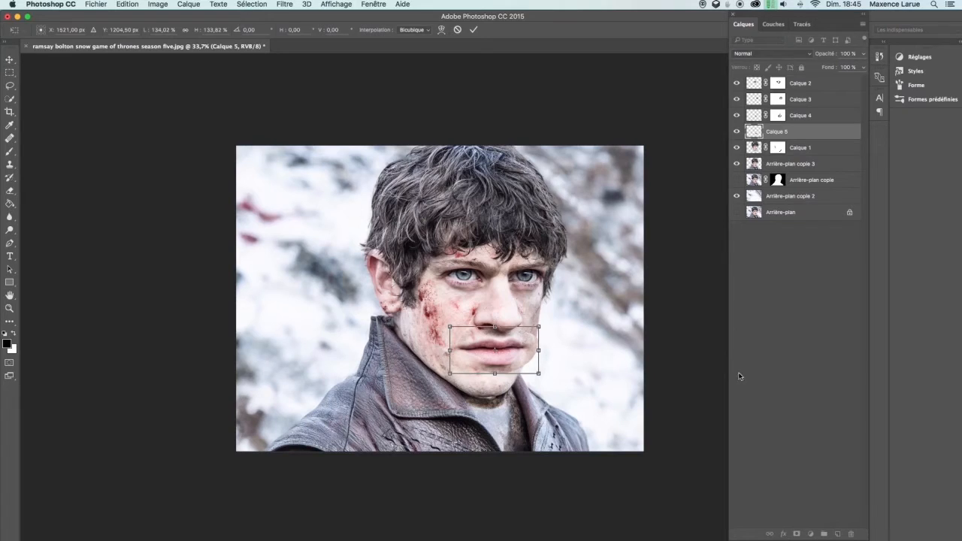
{"action": "key", "text": "Return"}
Add a layer mask to the mouth layer and brush its edges into the face
{"action": "left_click", "coordinate": [797, 534]}
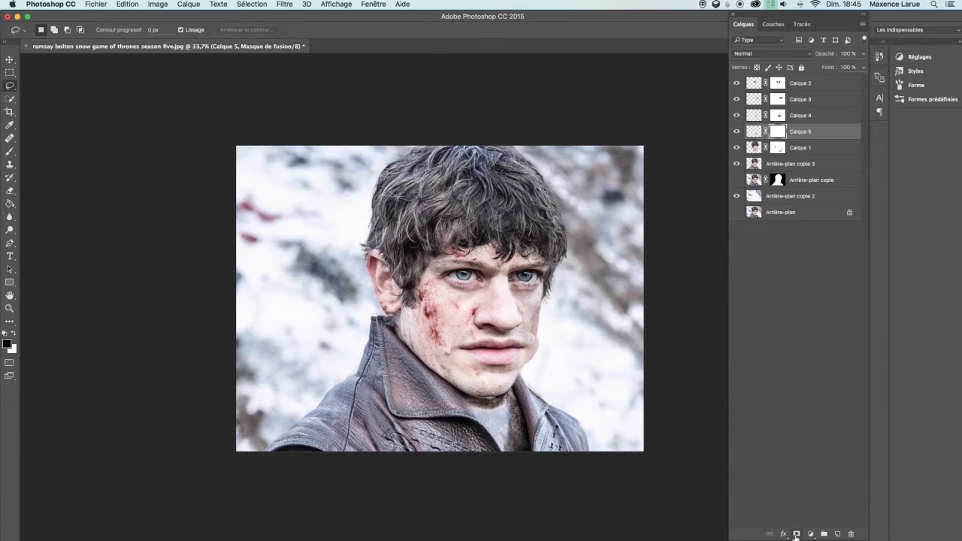
{"action": "key", "text": "b"}
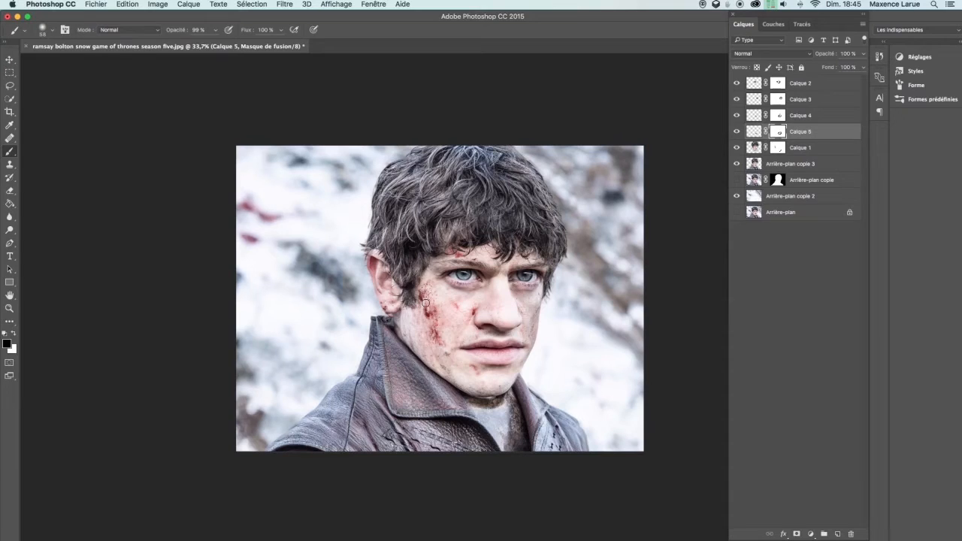
Lasso the left ear on the head layer and copy it into a new layer
{"action": "key", "text": "l"}
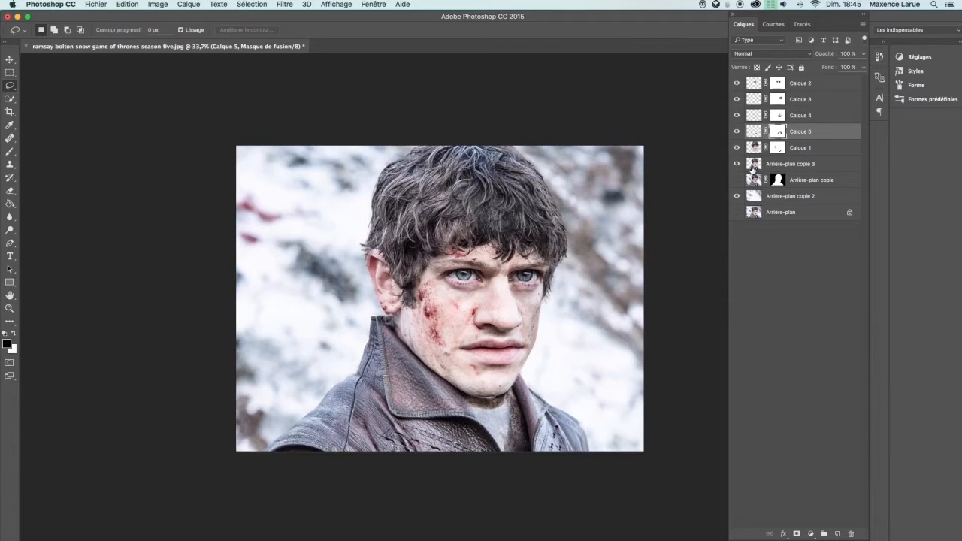
{"action": "left_click", "coordinate": [754, 149]}
{"action": "mouse_move", "coordinate": [368, 249]}
{"action": "left_mouse_down"}
{"action": "mouse_move", "coordinate": [373, 302]}
{"action": "mouse_move", "coordinate": [400, 320]}
{"action": "mouse_move", "coordinate": [414, 287]}
{"action": "mouse_move", "coordinate": [382, 245]}
{"action": "mouse_move", "coordinate": [370, 246]}
{"action": "left_mouse_up"}
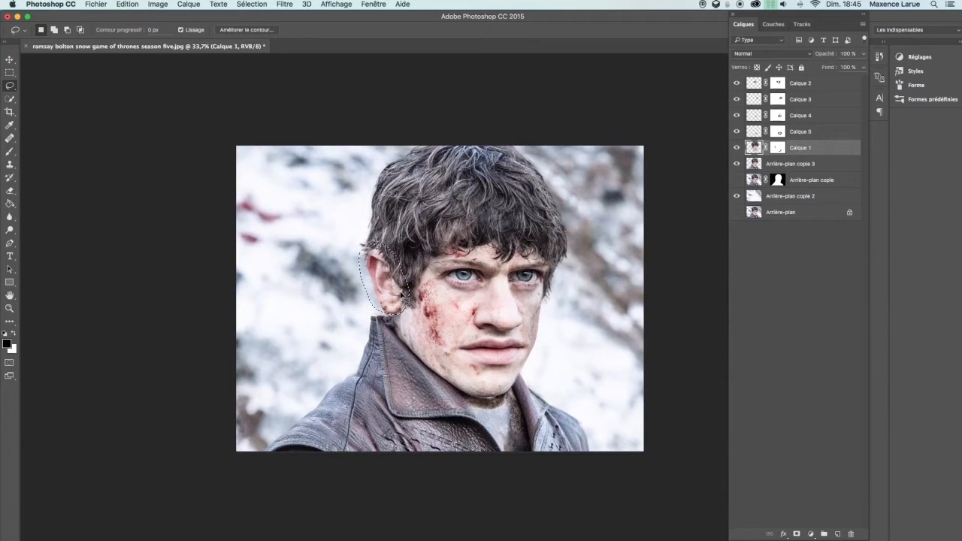
{"action": "key", "text": "super+j"}
Free-transform the ear layer, enlarging it to about 113% and nudging it left over the ear
{"action": "key", "text": "super+t"}
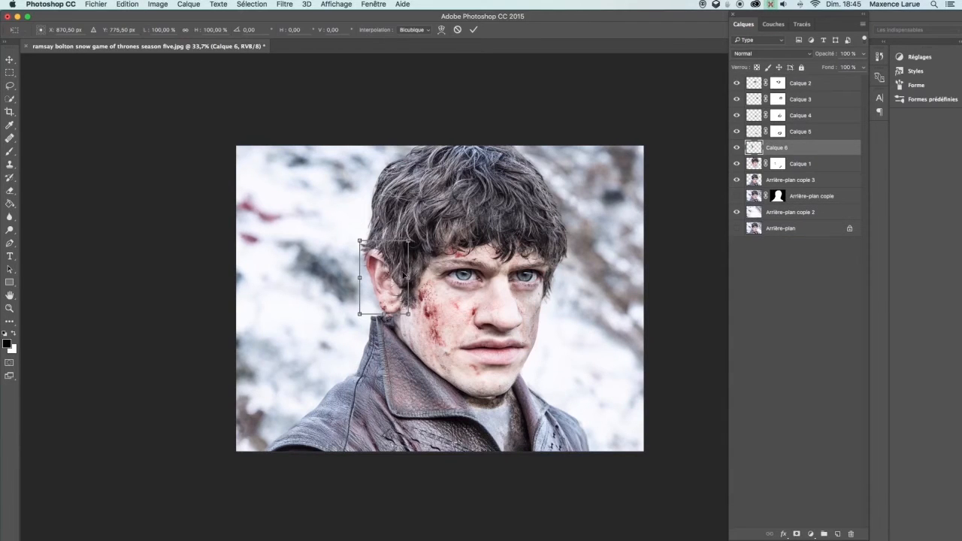
{"action": "left_click_drag", "start_coordinate": [366, 249], "coordinate": [356, 236]}
{"action": "mouse_move", "coordinate": [386, 272]}
{"action": "left_mouse_down"}
{"action": "mouse_move", "coordinate": [383, 215]}
{"action": "mouse_move", "coordinate": [361, 267]}
{"action": "mouse_move", "coordinate": [389, 272]}
{"action": "left_mouse_up"}
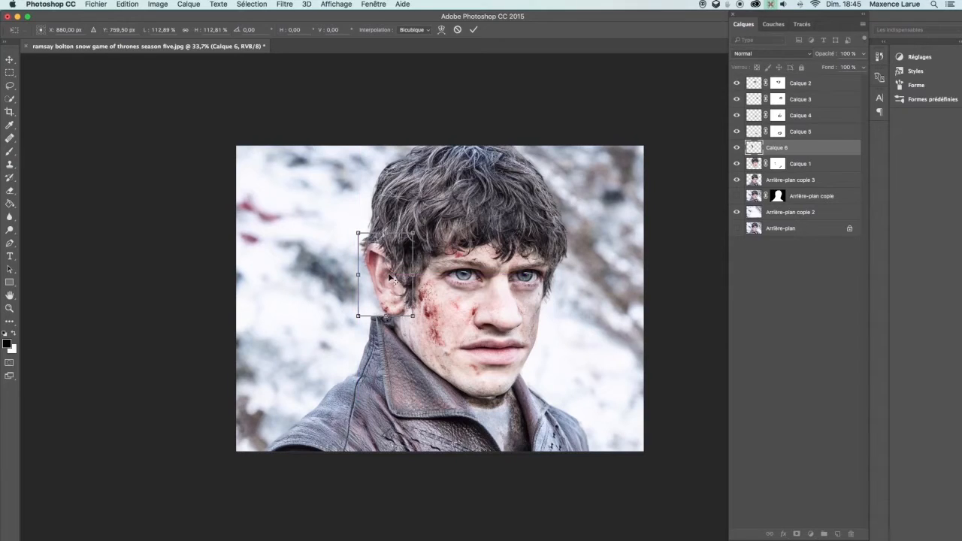
{"action": "key", "text": "Left"}
{"action": "key", "text": "Left"}
{"action": "key", "text": "Left"}
{"action": "key", "text": "Left"}
{"action": "key", "text": "Left"}
{"action": "key", "text": "Left"}
{"action": "key", "text": "Left"}
{"action": "key", "text": "Left"}
{"action": "key", "text": "Left"}
{"action": "key", "text": "Left"}
{"action": "key", "text": "Left"}
{"action": "key", "text": "Left"}
{"action": "key", "text": "Left"}
{"action": "key", "text": "Left"}
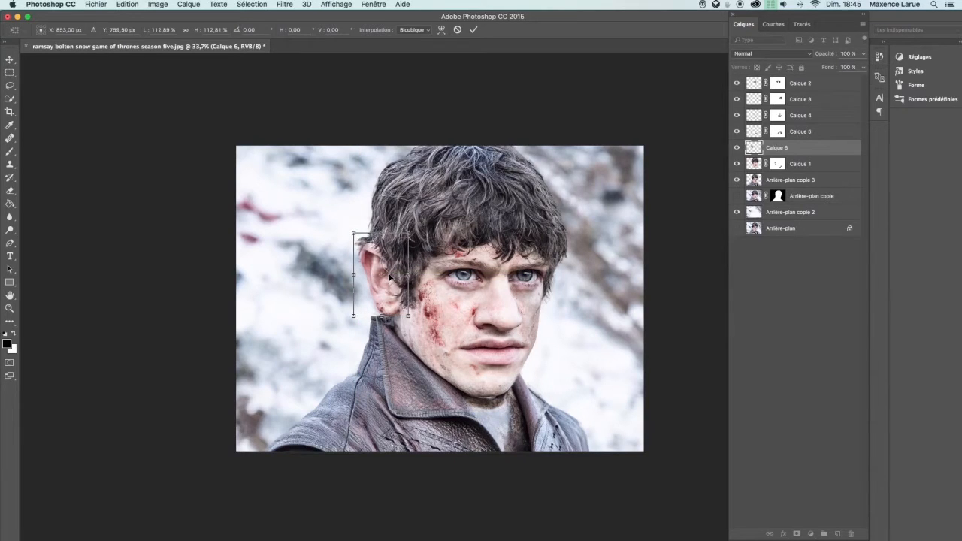
{"action": "key", "text": "Return"}
Add a layer mask to the ear layer and brush its edges into the head
{"action": "key", "text": "l"}
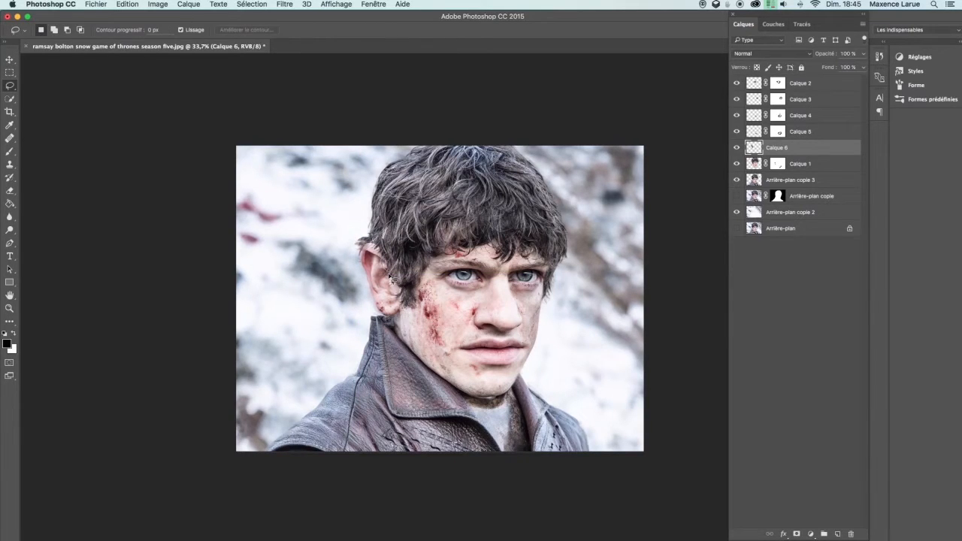
{"action": "key", "text": "b"}
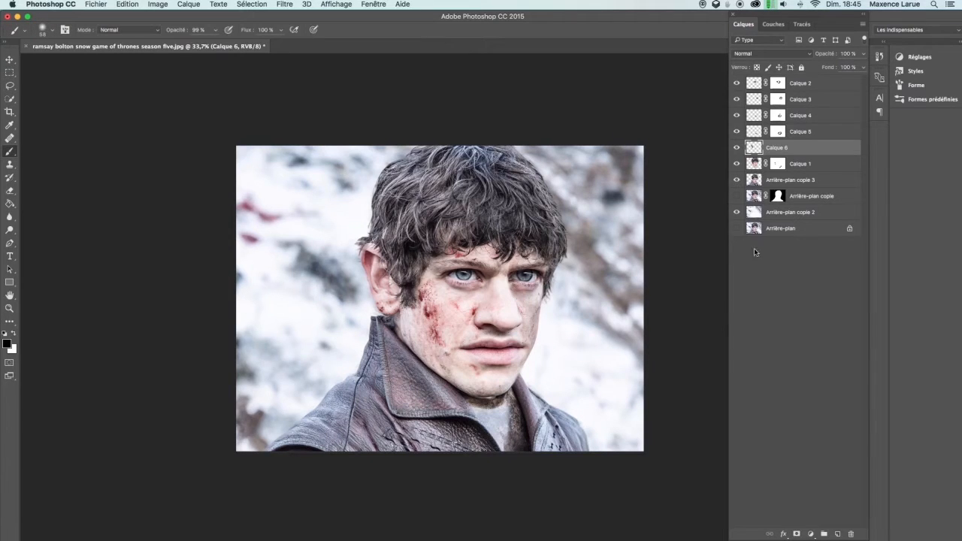
{"action": "left_click", "coordinate": [797, 533]}
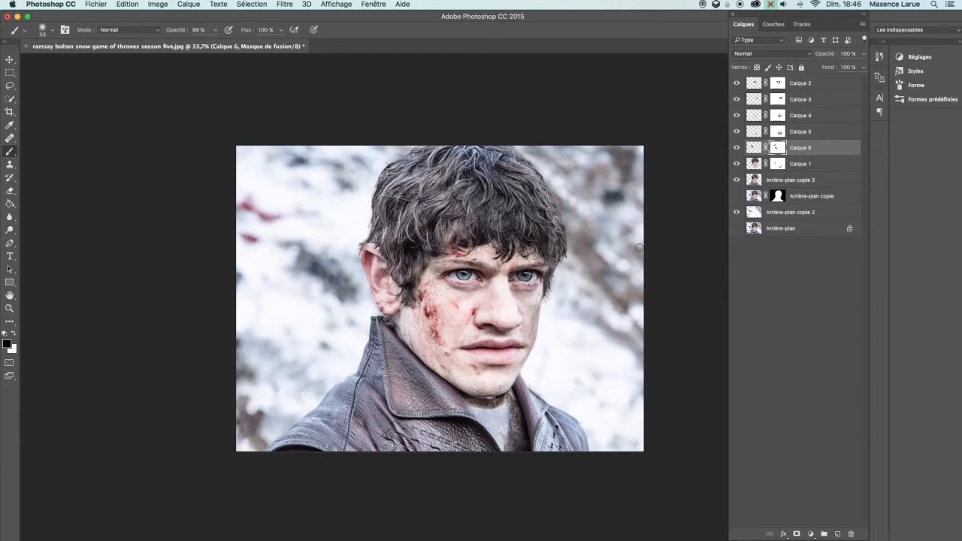
Toggle the background copy 3 layer's visibility to compare the edited face with the original
{"action": "left_click", "coordinate": [737, 182], "text": "alt"}
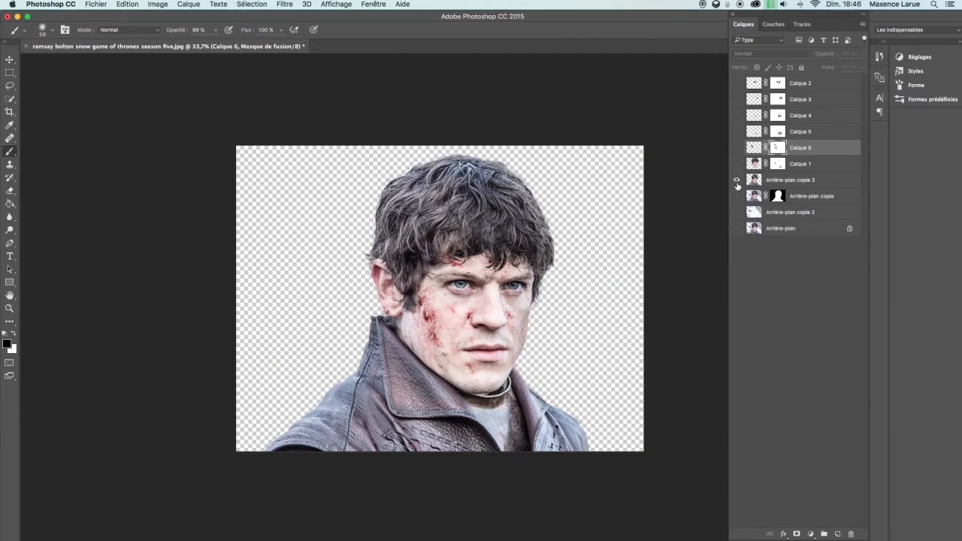
{"action": "left_click", "coordinate": [737, 182], "text": "alt"}
{"action": "left_click", "coordinate": [737, 182], "text": "alt"}
{"action": "left_click", "coordinate": [737, 181], "text": "alt"}
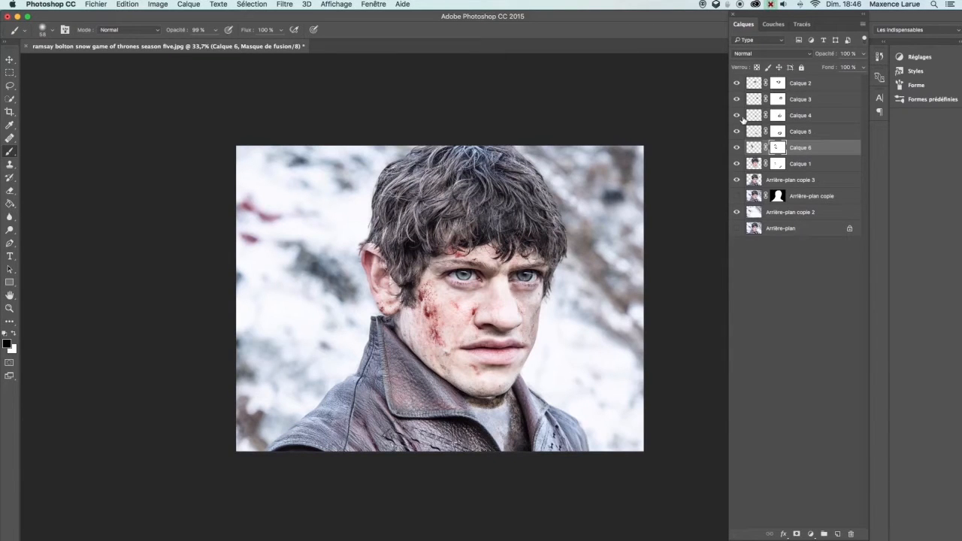
{"action": "key", "text": "v"}
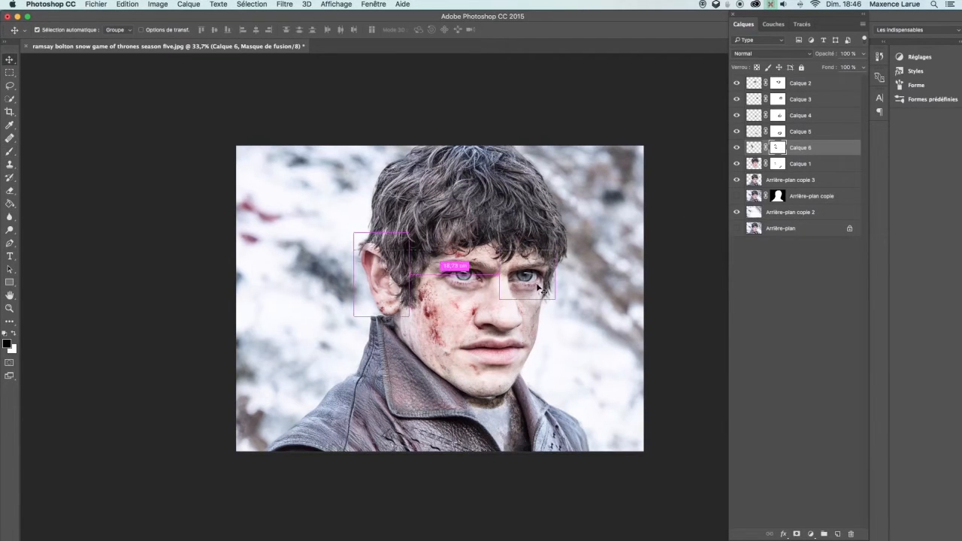
Select the right eye's layer (Calque 3) and nudge it slightly downward with Free Transform
{"action": "left_click", "coordinate": [533, 281]}
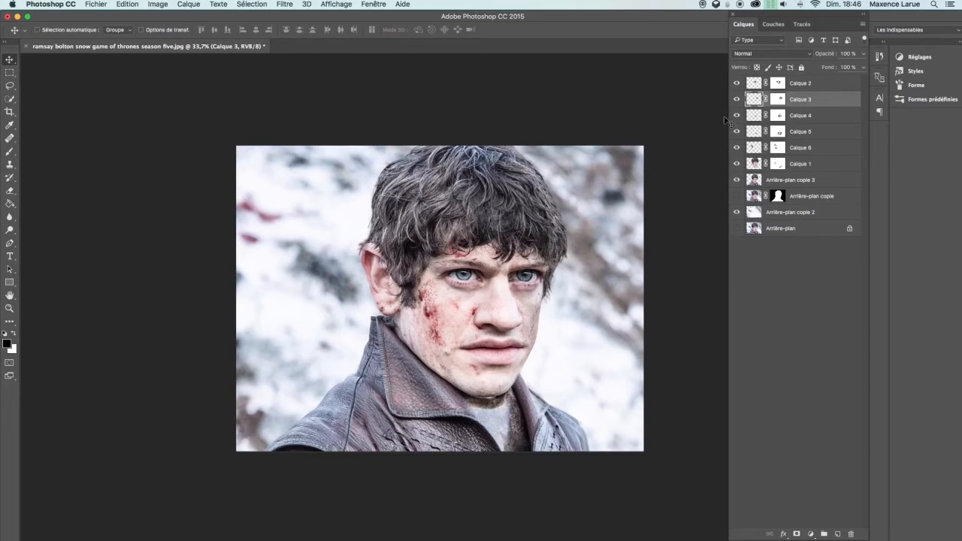
{"action": "key", "text": "super+t"}
{"action": "left_click_drag", "start_coordinate": [557, 249], "coordinate": [554, 253]}
{"action": "key", "text": "Return"}
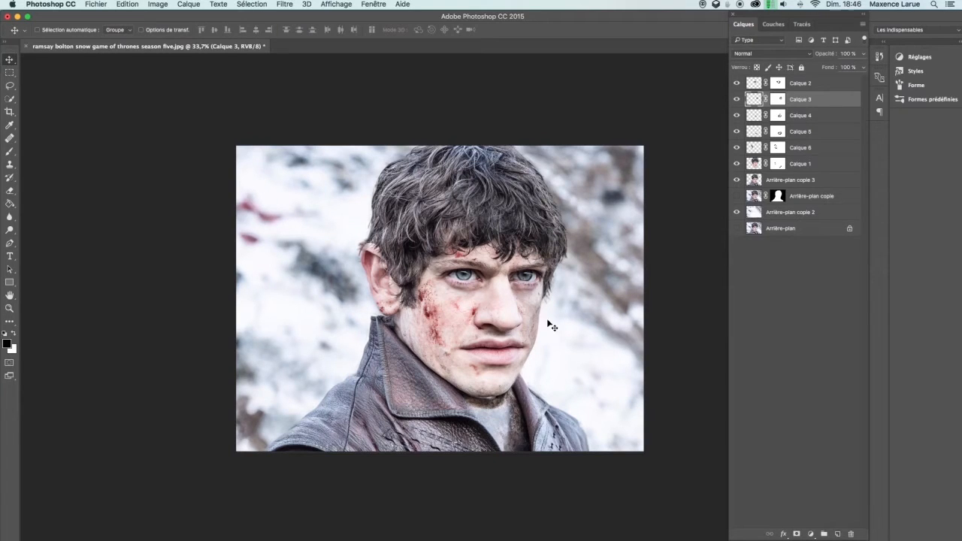
Hide the background copy 2 layer and stamp all visible layers into a new merged layer at the top
{"action": "key", "text": "z"}
{"action": "left_click_drag", "start_coordinate": [547, 308], "coordinate": [505, 324]}
{"action": "key", "text": "v"}
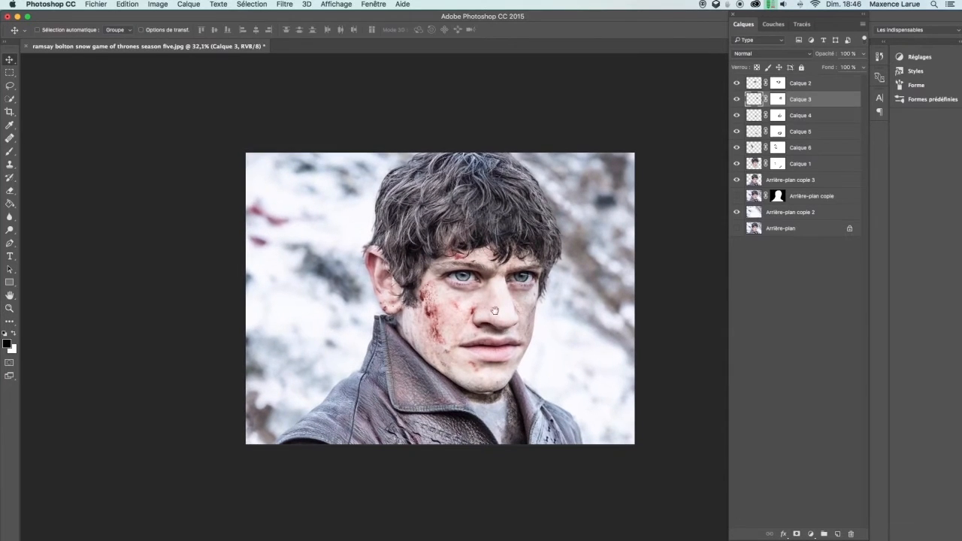
{"action": "key", "text": "f"}
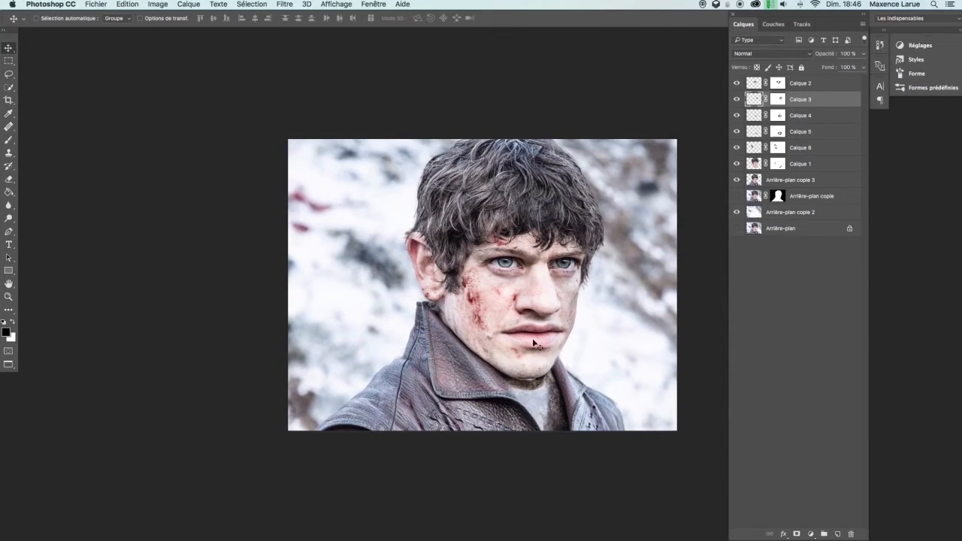
{"action": "mouse_move", "coordinate": [516, 312]}
{"action": "left_mouse_down"}
{"action": "mouse_move", "coordinate": [485, 291]}
{"action": "mouse_move", "coordinate": [472, 298]}
{"action": "mouse_move", "coordinate": [516, 299]}
{"action": "left_mouse_up"}
{"action": "key", "text": "z"}
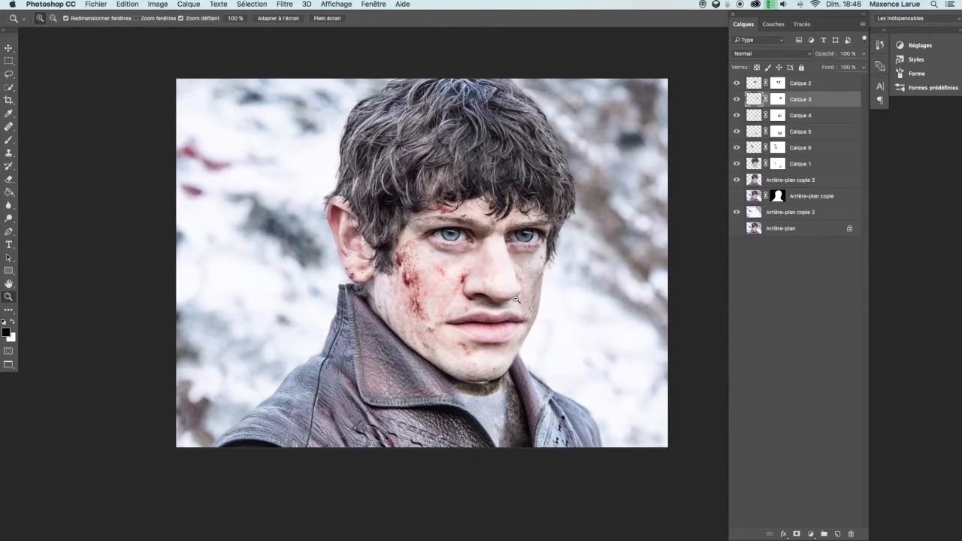
{"action": "left_click", "coordinate": [516, 299], "text": "alt"}
{"action": "key", "text": "v"}
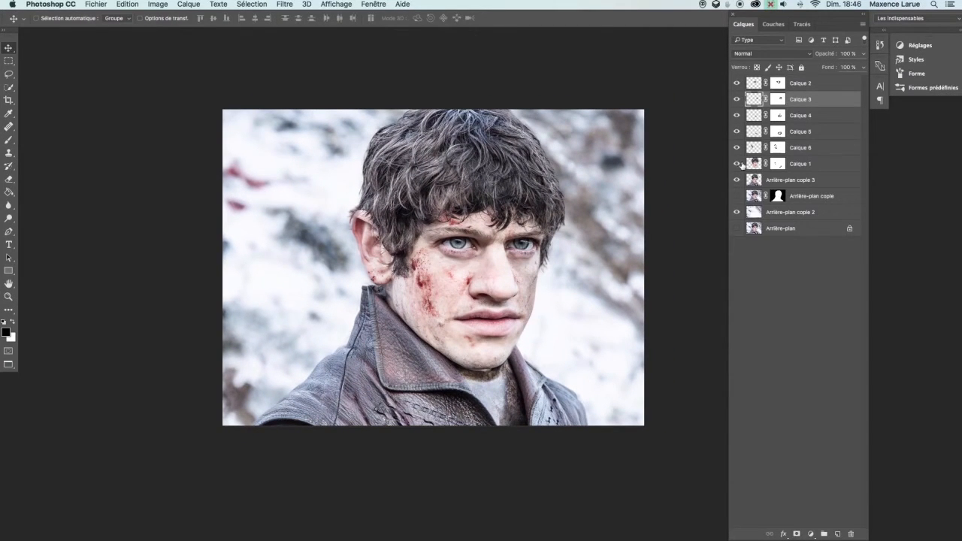
{"action": "left_click", "coordinate": [737, 212]}
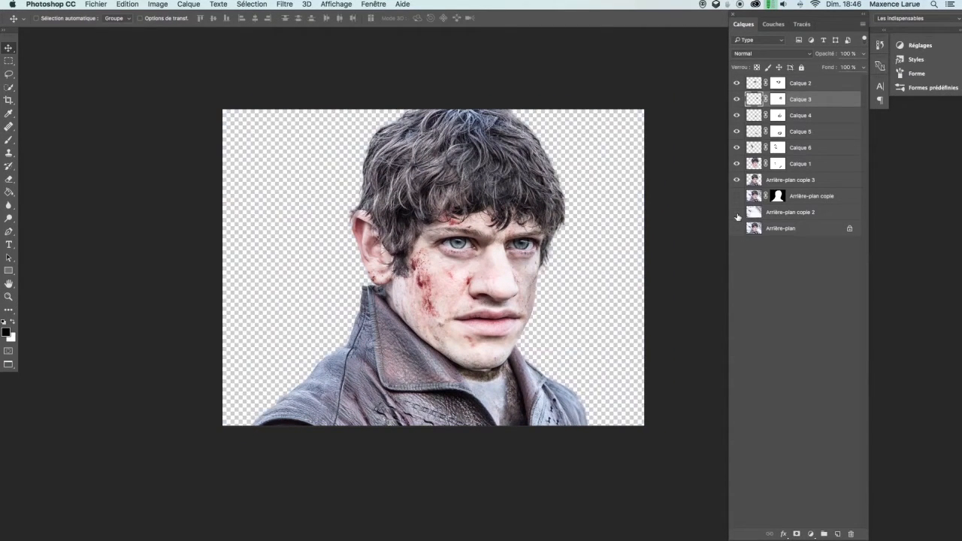
{"action": "left_click", "coordinate": [802, 89]}
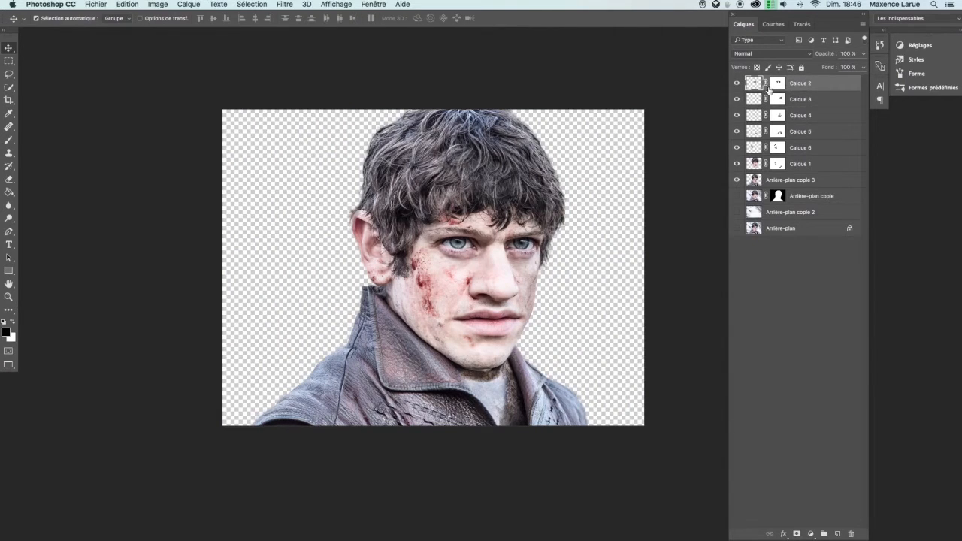
{"action": "key", "text": "super+alt+shift+e"}
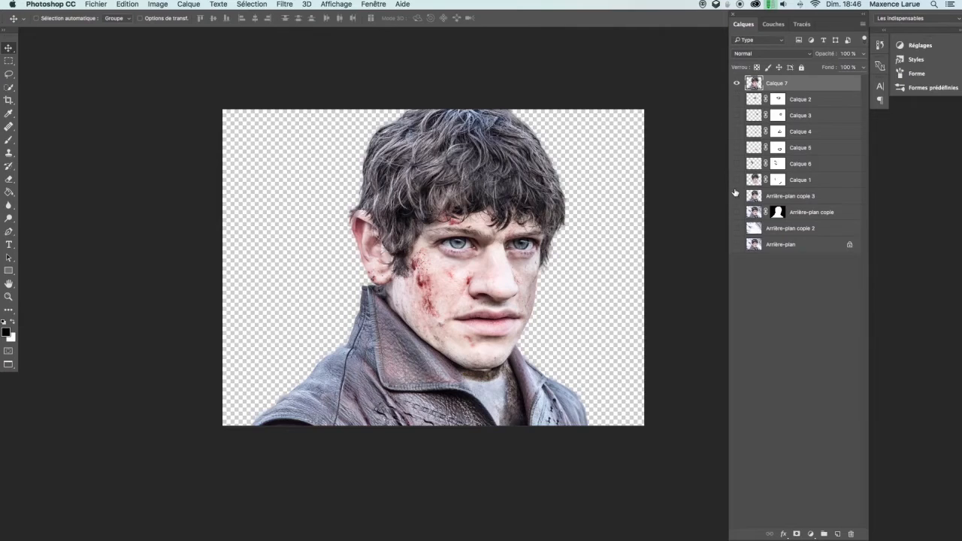
Move background copy 3 below background copy 2, then group the edited layers into a group named before
{"action": "left_click_drag", "start_coordinate": [786, 195], "coordinate": [786, 236]}
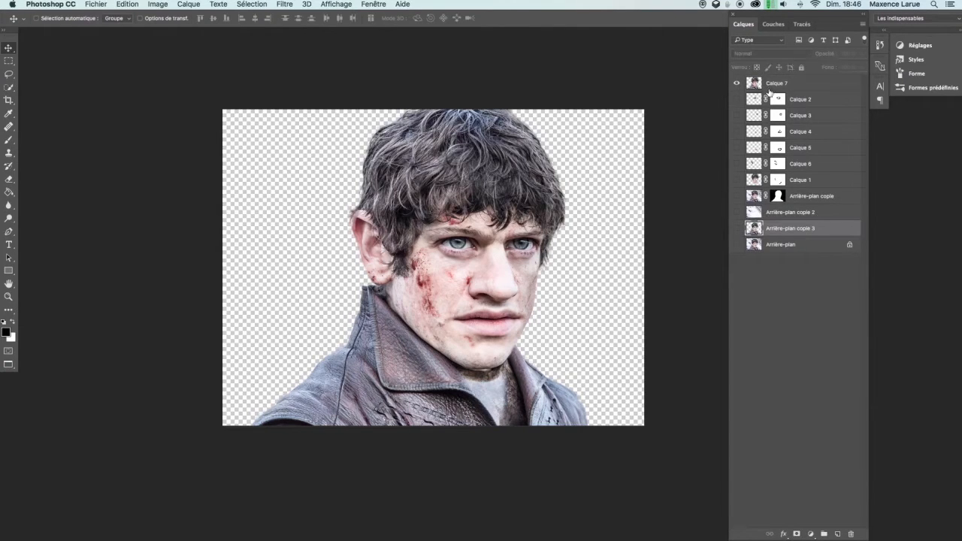
{"action": "left_click", "coordinate": [808, 100]}
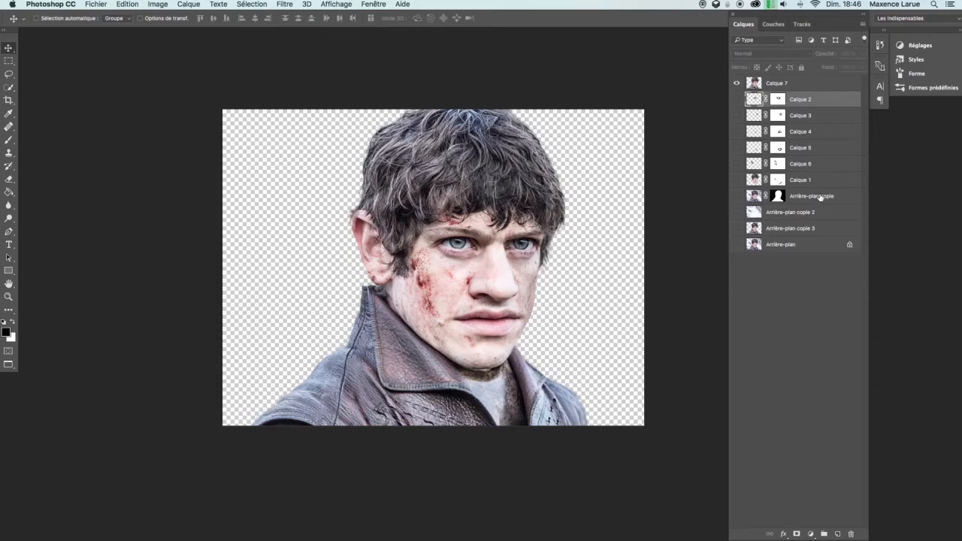
{"action": "left_click", "coordinate": [821, 197], "text": "shift"}
{"action": "key", "text": "super+g"}
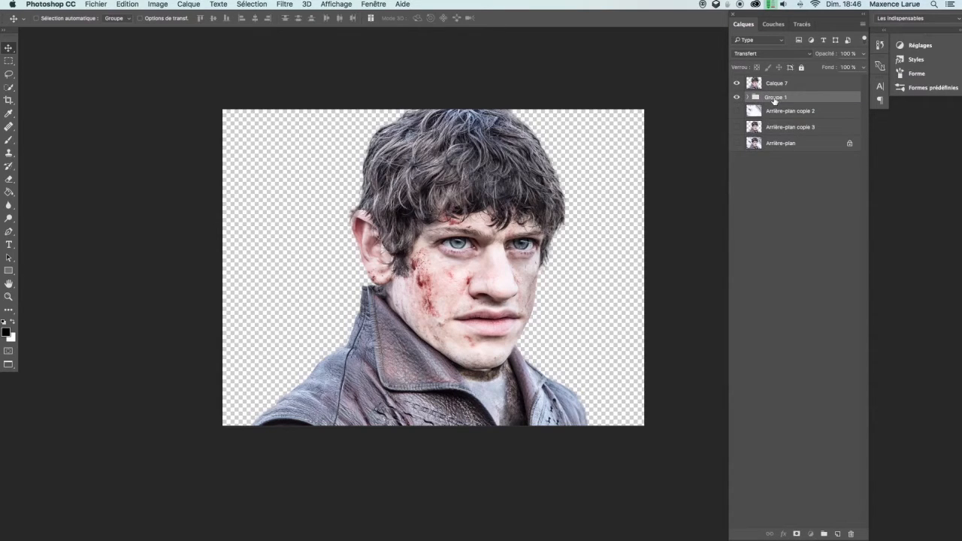
{"action": "type", "text": "before"}
Open Liquify on the merged Calque 7 layer and bloat both eyes with the Bloat tool at size 100
{"action": "left_click", "coordinate": [776, 81]}
{"action": "left_click", "coordinate": [290, 6]}
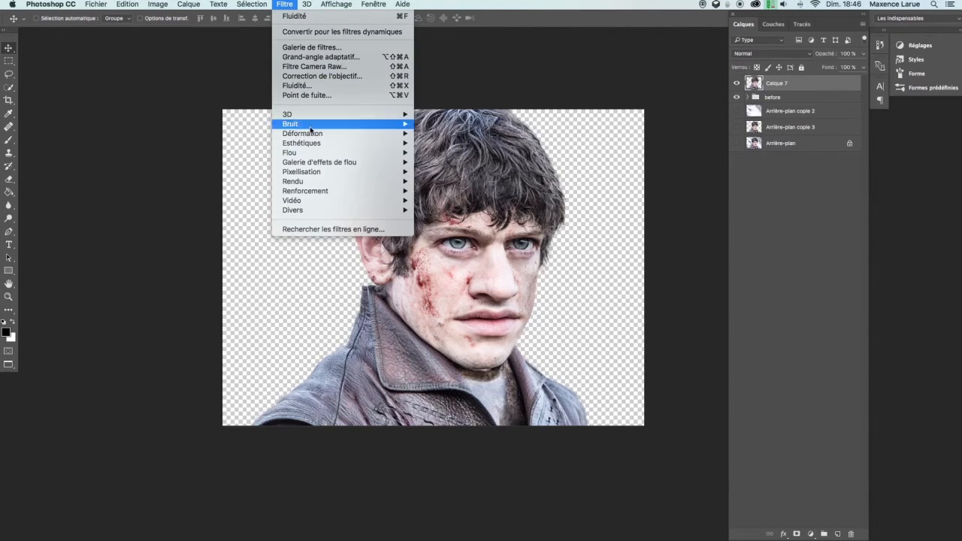
{"action": "left_click", "coordinate": [319, 87]}
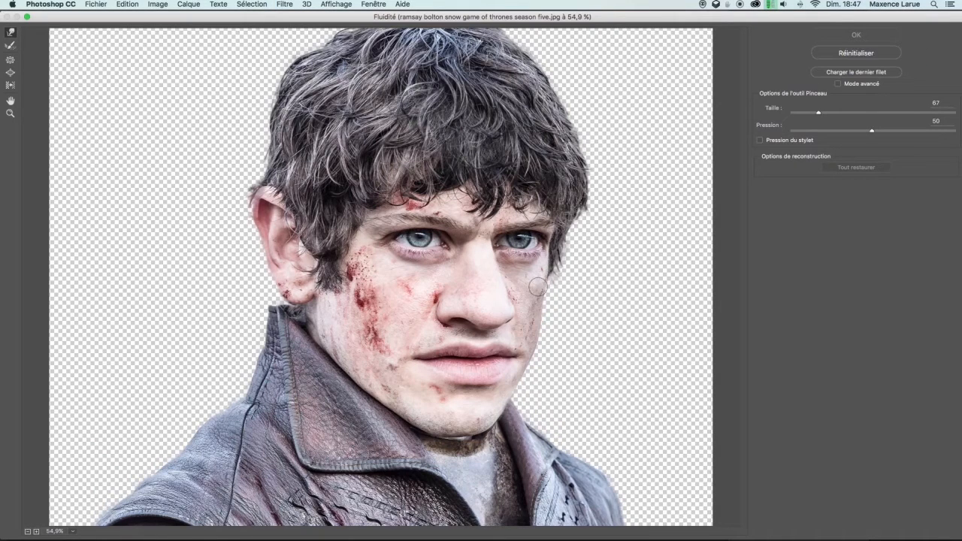
{"action": "left_click", "coordinate": [9, 61]}
{"action": "left_click", "coordinate": [10, 73]}
{"action": "mouse_move", "coordinate": [422, 240]}
{"action": "left_mouse_down"}
{"action": "mouse_move", "coordinate": [431, 242]}
{"action": "mouse_move", "coordinate": [423, 240]}
{"action": "left_mouse_up"}
{"action": "left_click", "coordinate": [421, 239]}
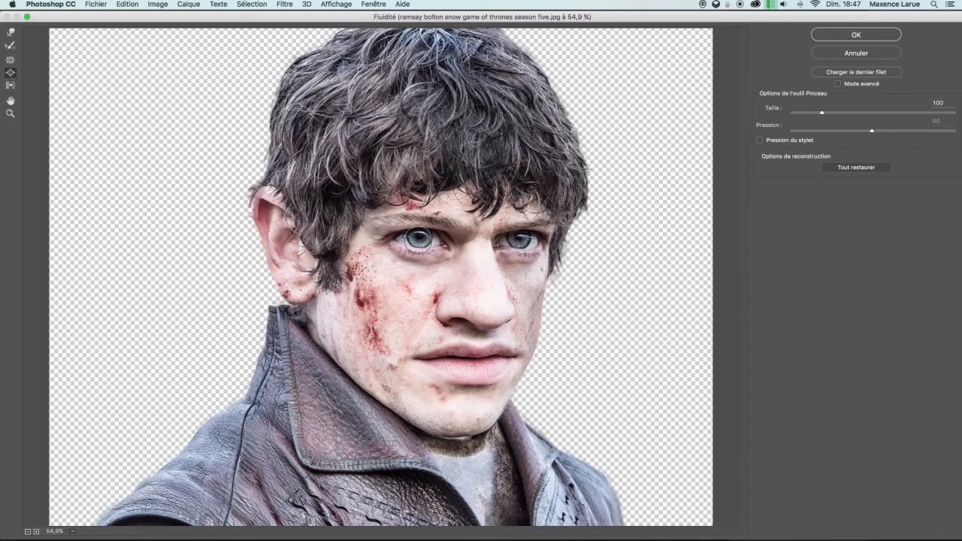
{"action": "left_click", "coordinate": [521, 240]}
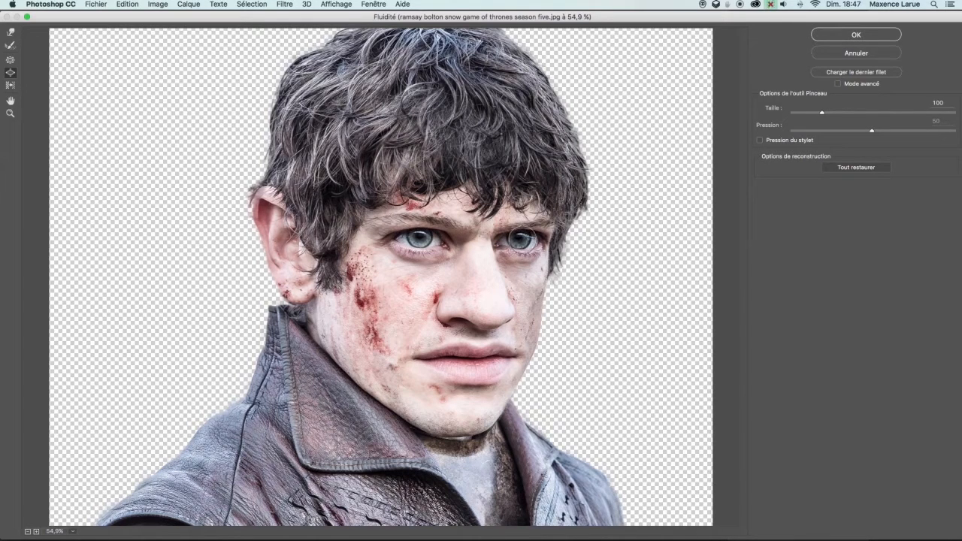
Resize the Liquify brush and bloat the lips and the nose tip with the Bloat tool
{"action": "key", "text": "alt"}
{"action": "left_click_drag", "start_coordinate": [450, 374], "coordinate": [459, 375]}
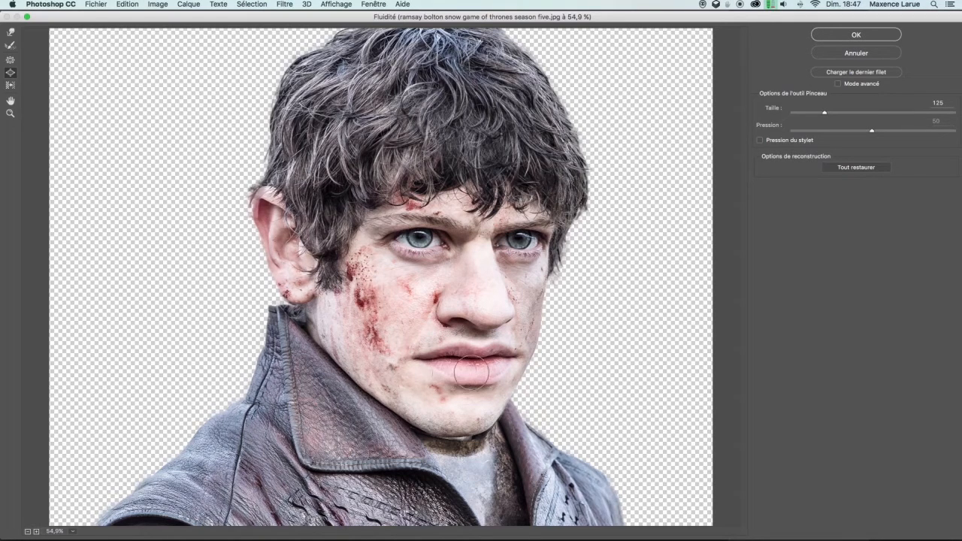
{"action": "mouse_move", "coordinate": [470, 351]}
{"action": "left_mouse_down"}
{"action": "mouse_move", "coordinate": [451, 351]}
{"action": "mouse_move", "coordinate": [455, 368]}
{"action": "left_mouse_up"}
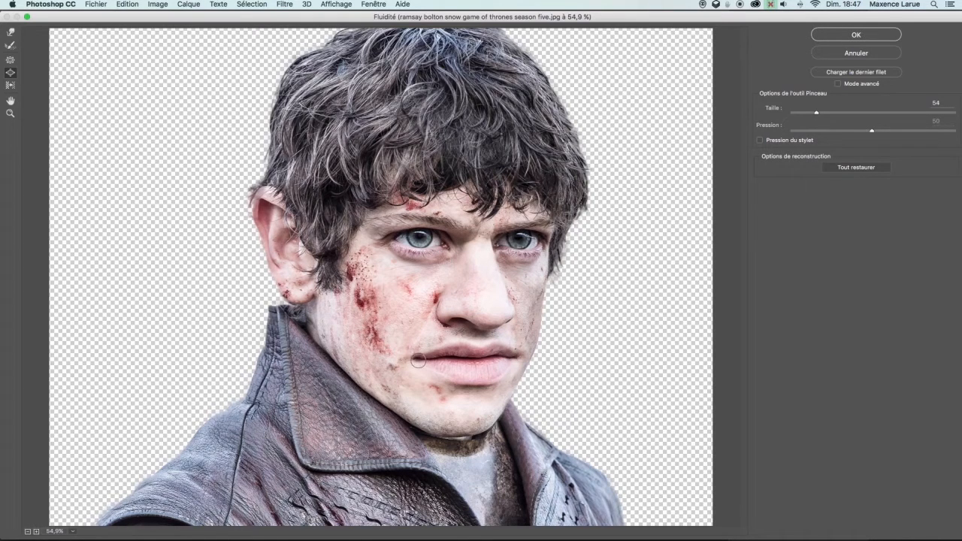
{"action": "left_click_drag", "start_coordinate": [458, 322], "coordinate": [454, 319]}
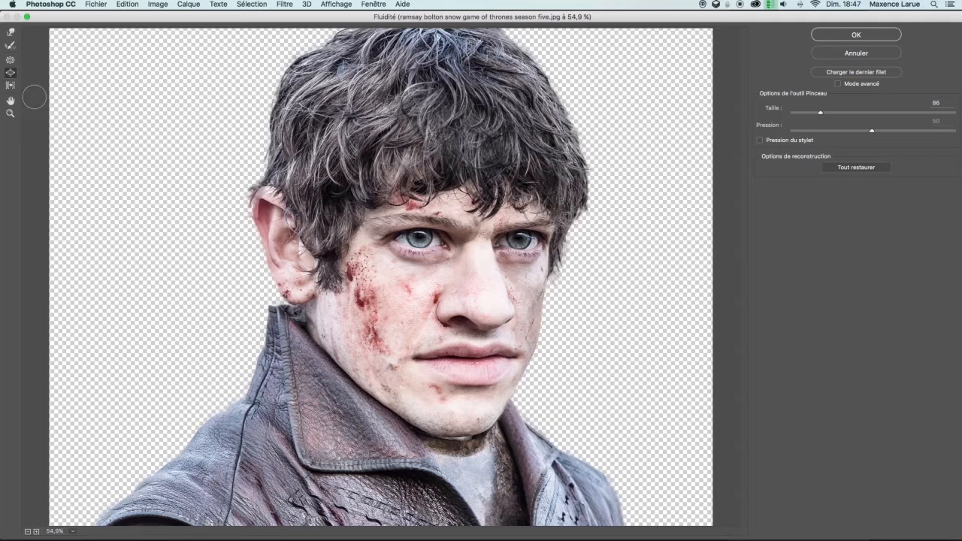
{"action": "left_click", "coordinate": [10, 60]}
{"action": "left_click", "coordinate": [10, 72]}
{"action": "mouse_move", "coordinate": [500, 312]}
{"action": "left_mouse_down"}
{"action": "mouse_move", "coordinate": [516, 312]}
{"action": "mouse_move", "coordinate": [488, 324]}
{"action": "mouse_move", "coordinate": [500, 319]}
{"action": "left_mouse_up"}
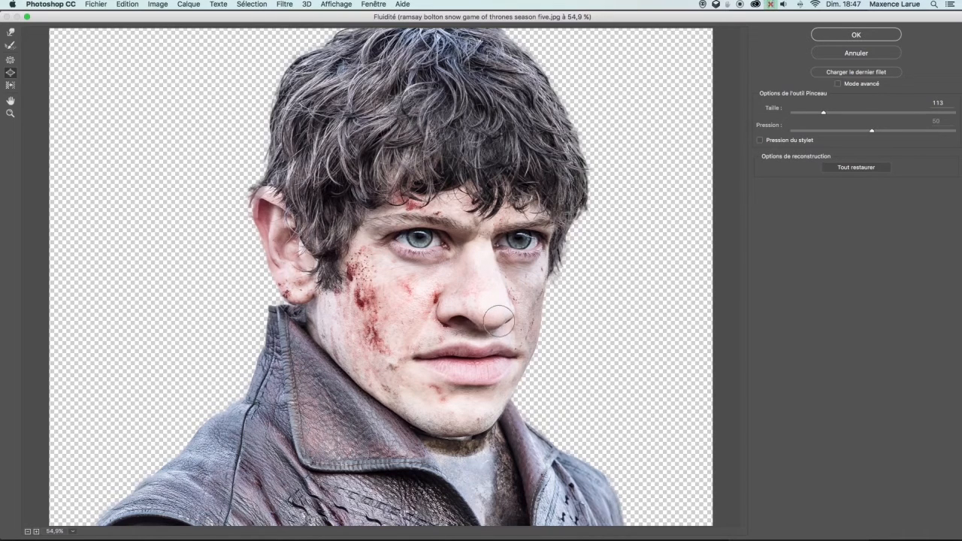
Pucker the cheek beside the nose and the mouth corner with the Pucker tool
{"action": "left_click", "coordinate": [9, 61]}
{"action": "left_click", "coordinate": [434, 304]}
{"action": "left_click_drag", "start_coordinate": [452, 302], "coordinate": [450, 301]}
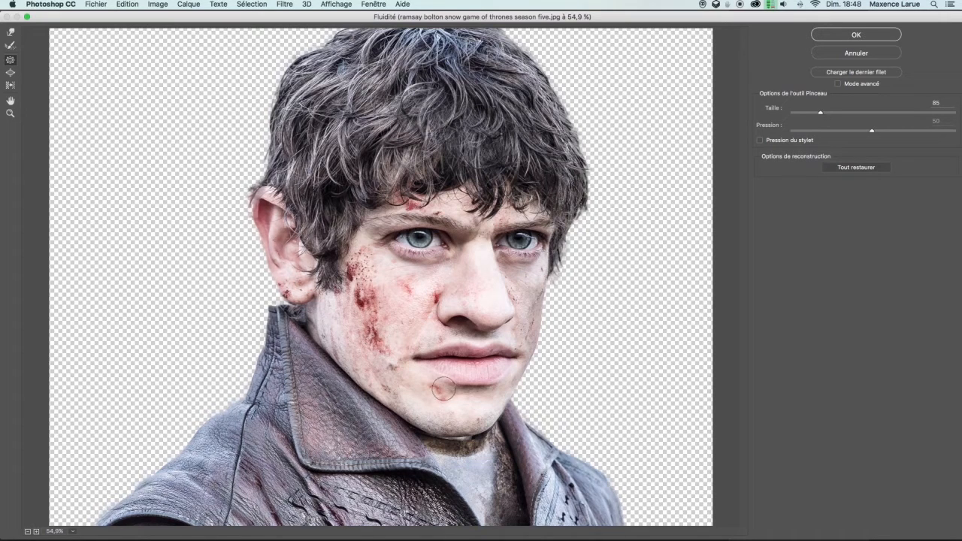
{"action": "key", "text": "alt"}
{"action": "left_click_drag", "start_coordinate": [464, 351], "coordinate": [452, 354]}
Reshape the lip and the side of the nose with the Forward Warp tool
{"action": "left_click", "coordinate": [11, 34]}
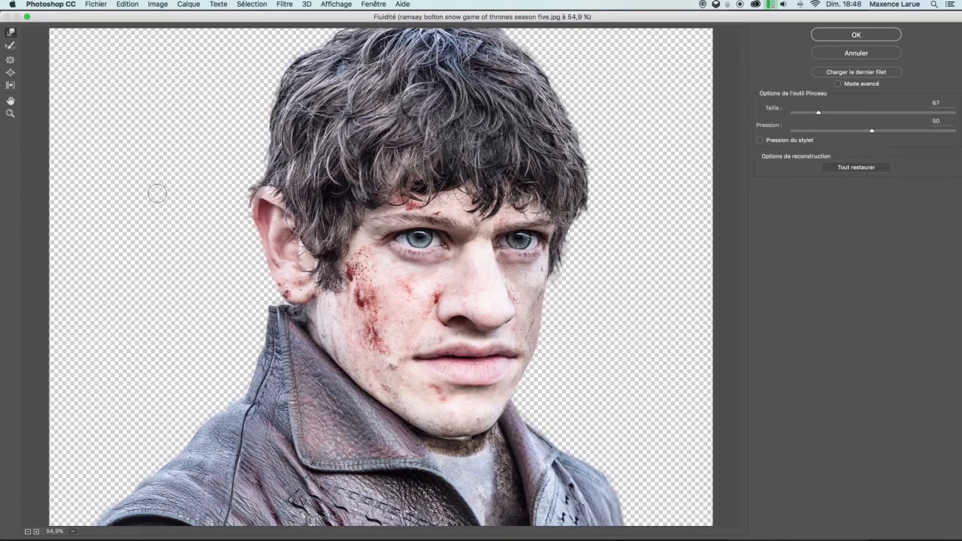
{"action": "left_click", "coordinate": [479, 344]}
{"action": "left_click_drag", "start_coordinate": [458, 375], "coordinate": [476, 373]}
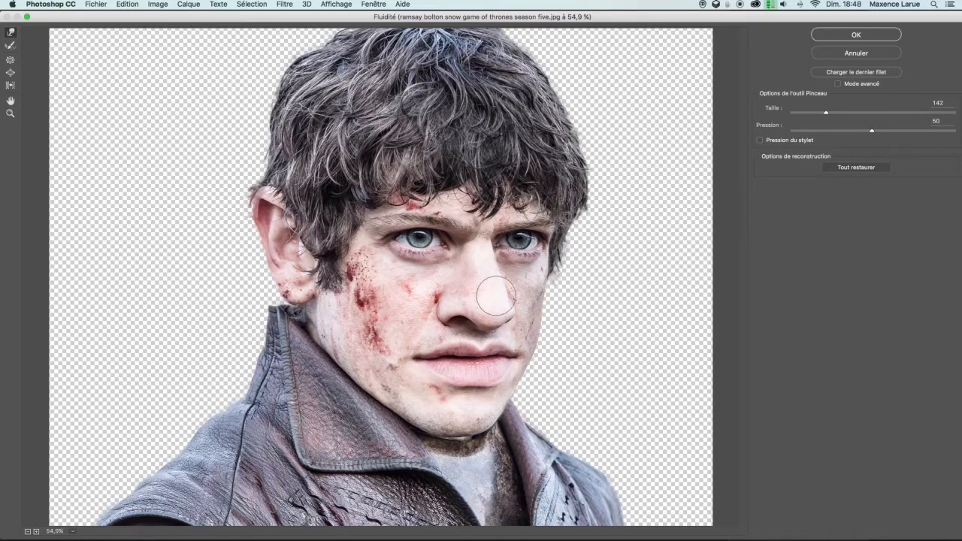
{"action": "left_click_drag", "start_coordinate": [507, 281], "coordinate": [496, 281]}
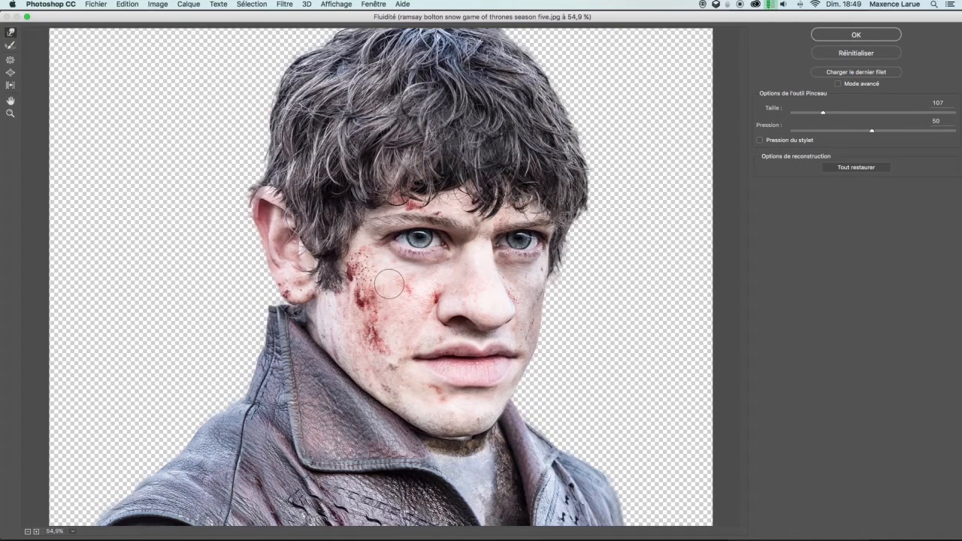
Push the ear outline and cheek contours outward with a larger Forward Warp brush
{"action": "left_click_drag", "start_coordinate": [257, 228], "coordinate": [282, 236]}
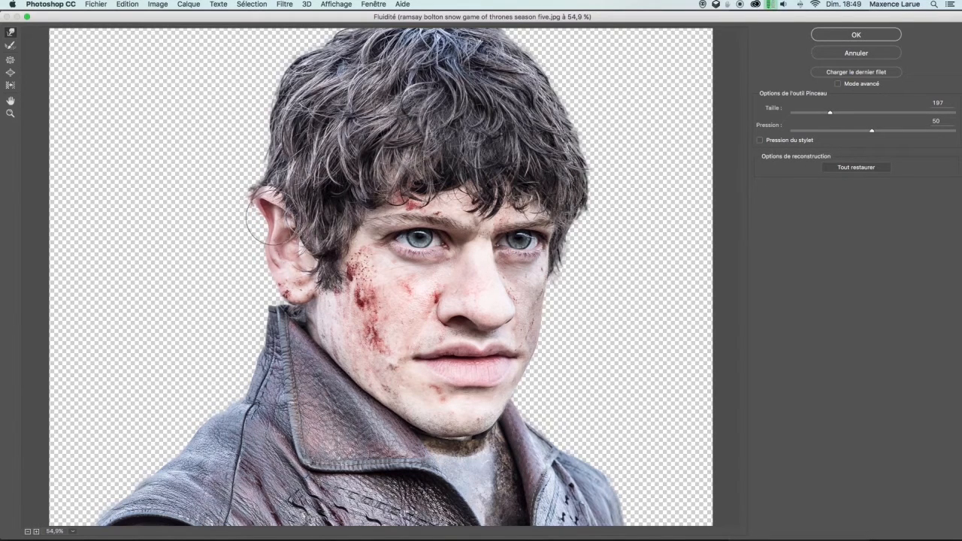
{"action": "left_click_drag", "start_coordinate": [273, 201], "coordinate": [263, 201]}
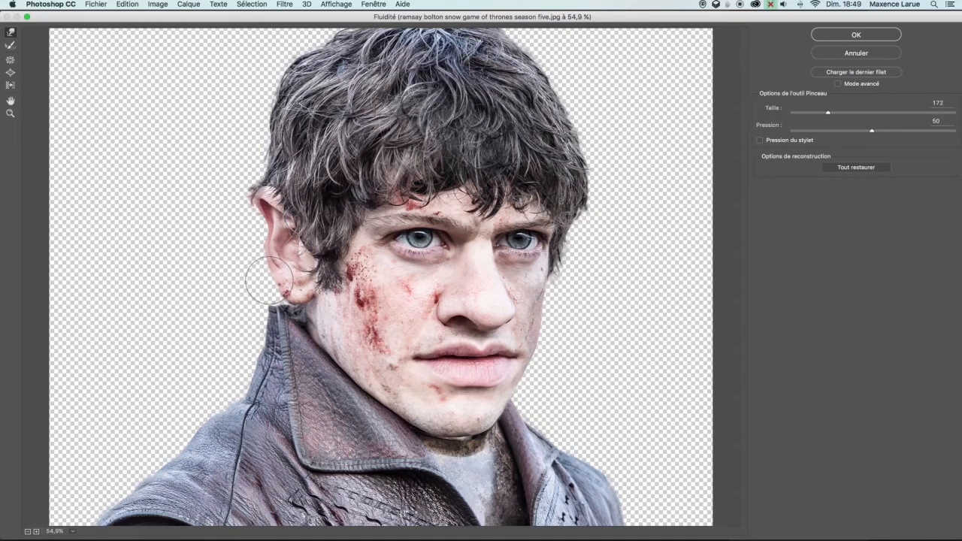
{"action": "left_click_drag", "start_coordinate": [277, 274], "coordinate": [278, 278]}
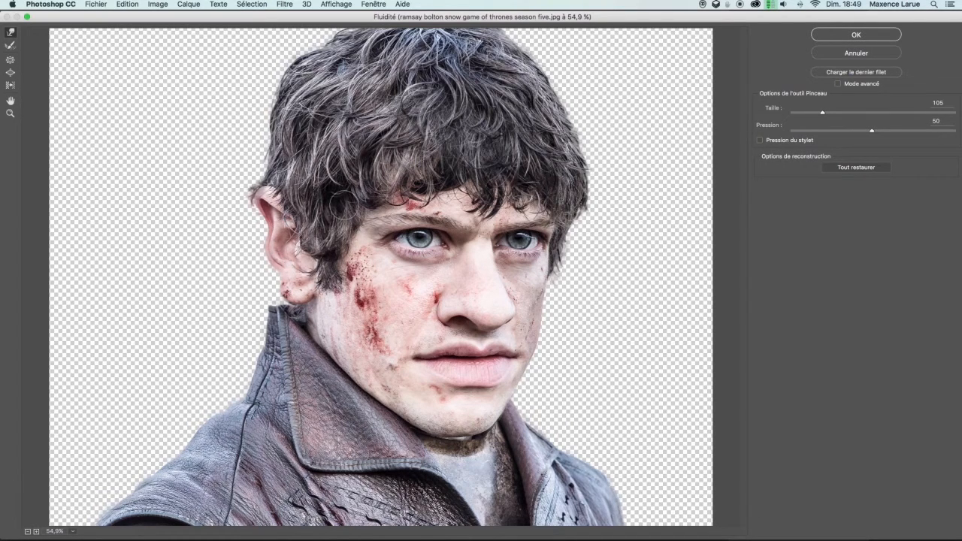
{"action": "left_click_drag", "start_coordinate": [452, 233], "coordinate": [461, 235]}
{"action": "left_click_drag", "start_coordinate": [366, 328], "coordinate": [367, 328]}
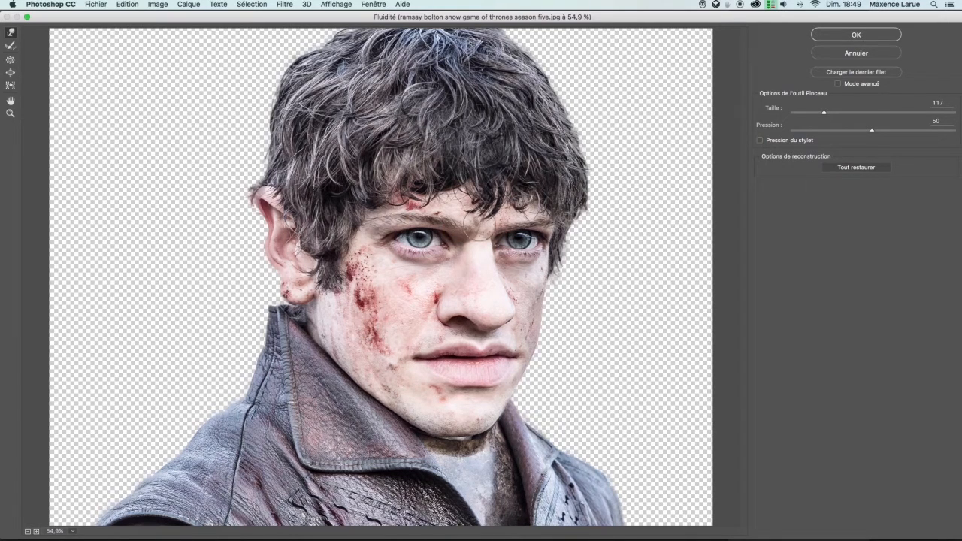
{"action": "left_click", "coordinate": [18, 77]}
{"action": "left_click_drag", "start_coordinate": [294, 290], "coordinate": [310, 295]}
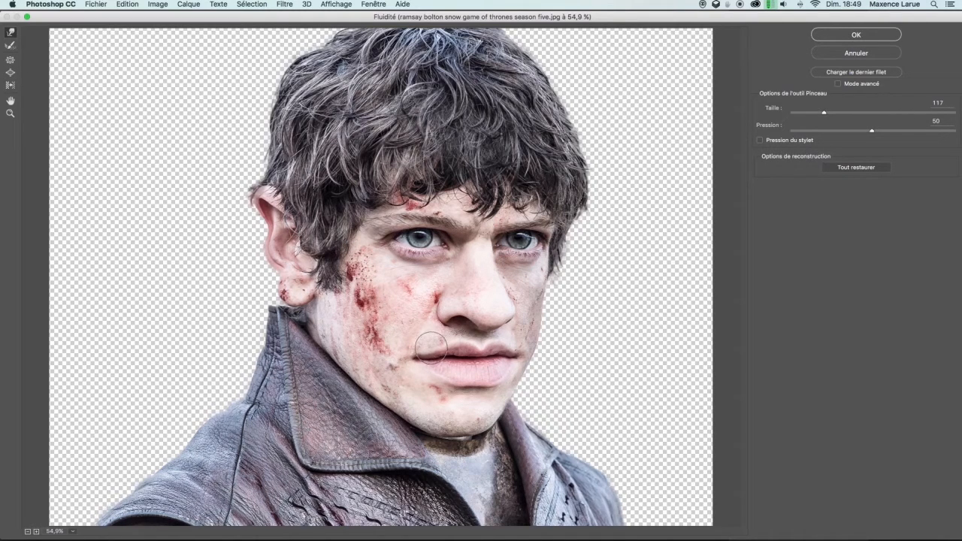
{"action": "left_click_drag", "start_coordinate": [556, 387], "coordinate": [568, 386]}
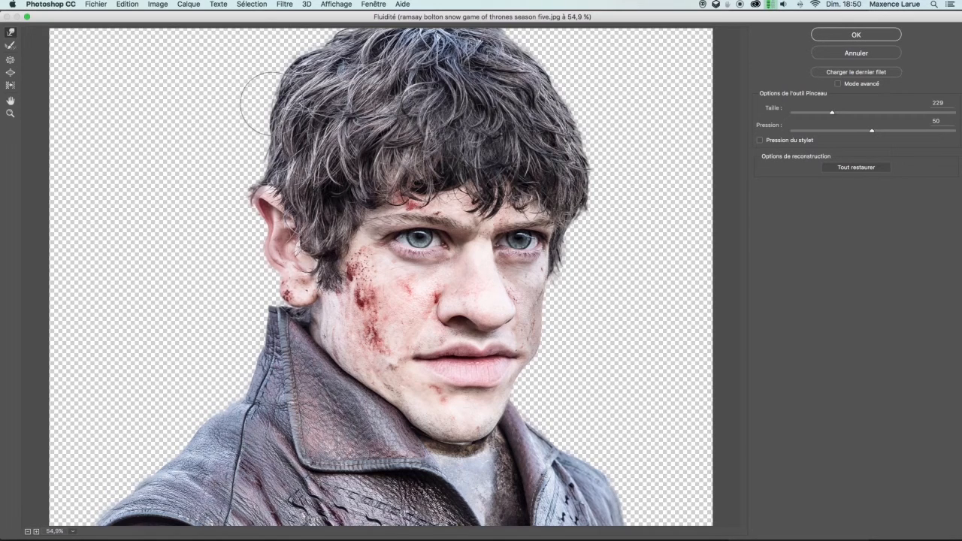
Push the top of the hair, the ear, the collar and the chin outline with the Forward Warp tool at varying brush sizes
{"action": "mouse_move", "coordinate": [286, 151]}
{"action": "left_mouse_down"}
{"action": "mouse_move", "coordinate": [276, 150]}
{"action": "mouse_move", "coordinate": [276, 126]}
{"action": "mouse_move", "coordinate": [292, 80]}
{"action": "left_mouse_up"}
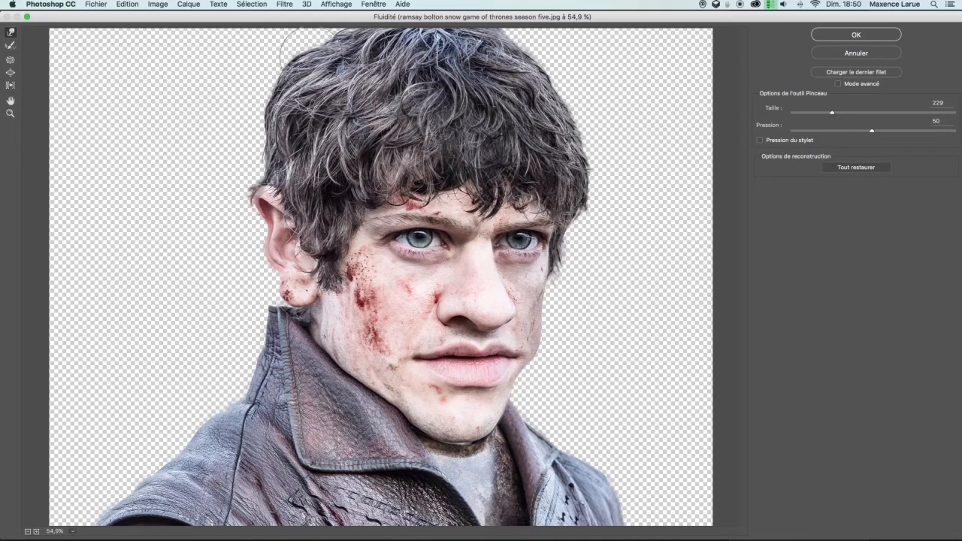
{"action": "mouse_move", "coordinate": [332, 69]}
{"action": "left_mouse_down"}
{"action": "mouse_move", "coordinate": [322, 54]}
{"action": "mouse_move", "coordinate": [328, 60]}
{"action": "left_mouse_up"}
{"action": "left_click_drag", "start_coordinate": [390, 56], "coordinate": [386, 46]}
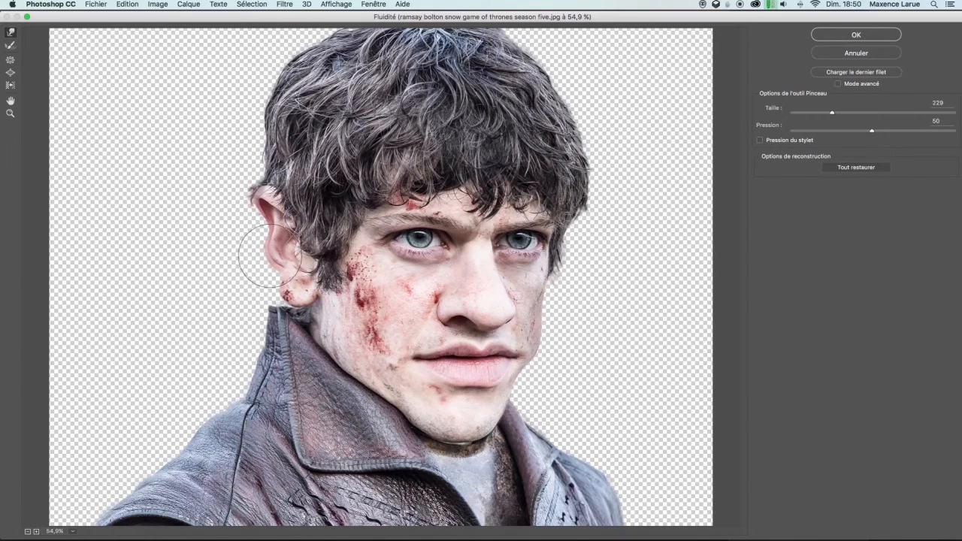
{"action": "left_click_drag", "start_coordinate": [292, 294], "coordinate": [294, 296]}
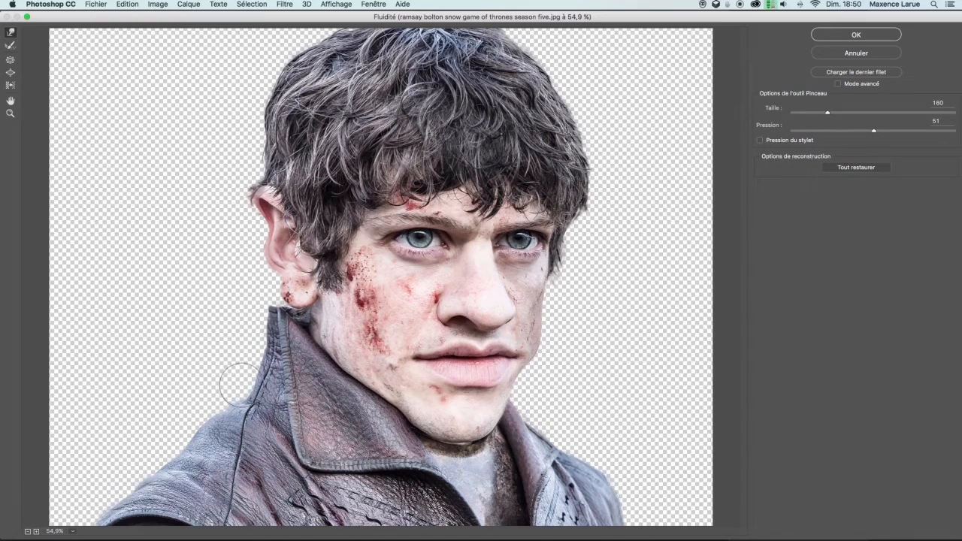
{"action": "left_click_drag", "start_coordinate": [254, 362], "coordinate": [245, 363]}
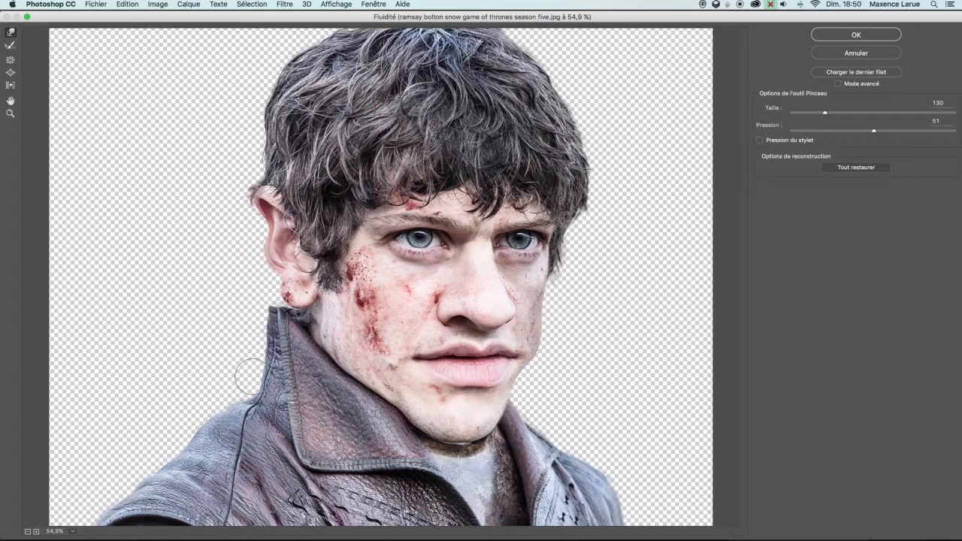
{"action": "left_click_drag", "start_coordinate": [557, 422], "coordinate": [559, 419]}
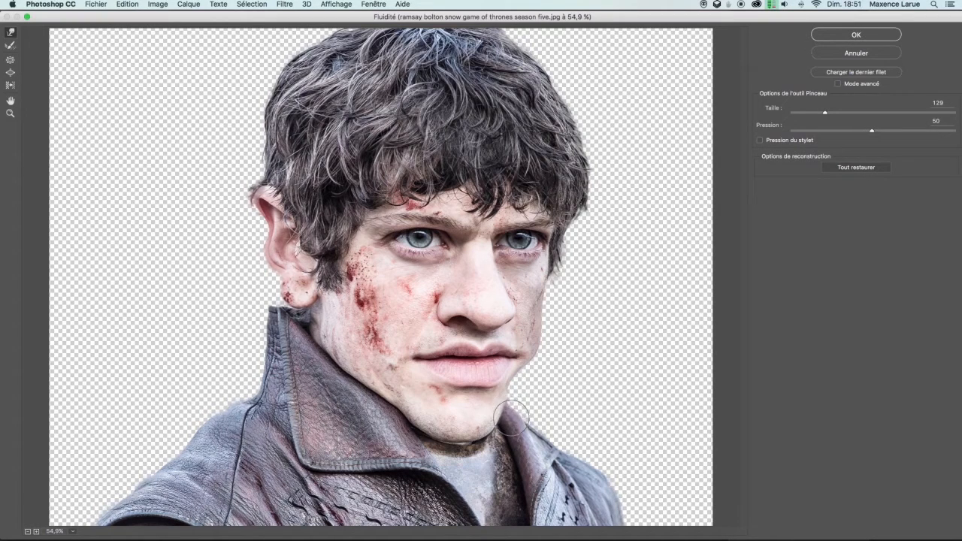
Zoom in closely on the jaw edge to inspect it, then leave the Liquify dialog
{"action": "key", "text": "z"}
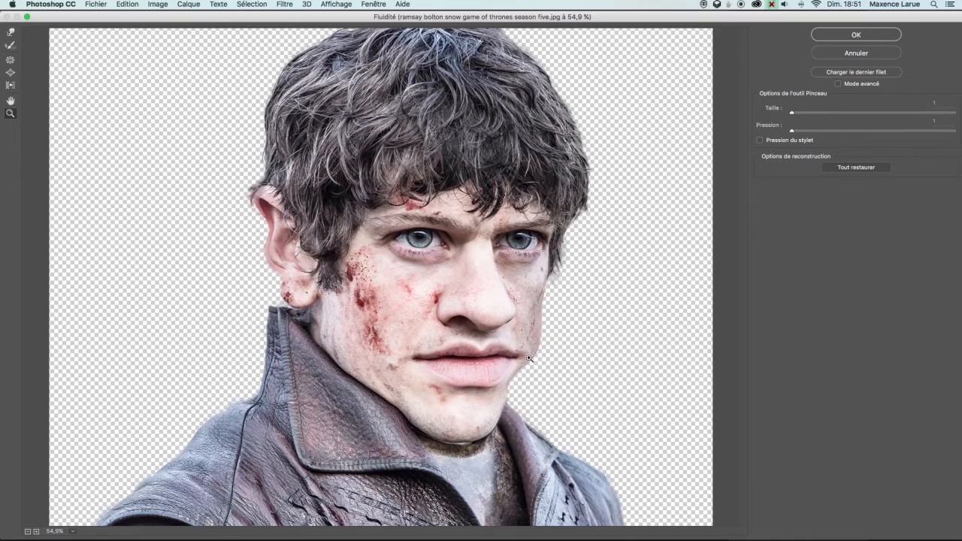
{"action": "left_click_drag", "start_coordinate": [510, 362], "coordinate": [511, 350]}
{"action": "key", "text": "super+plus"}
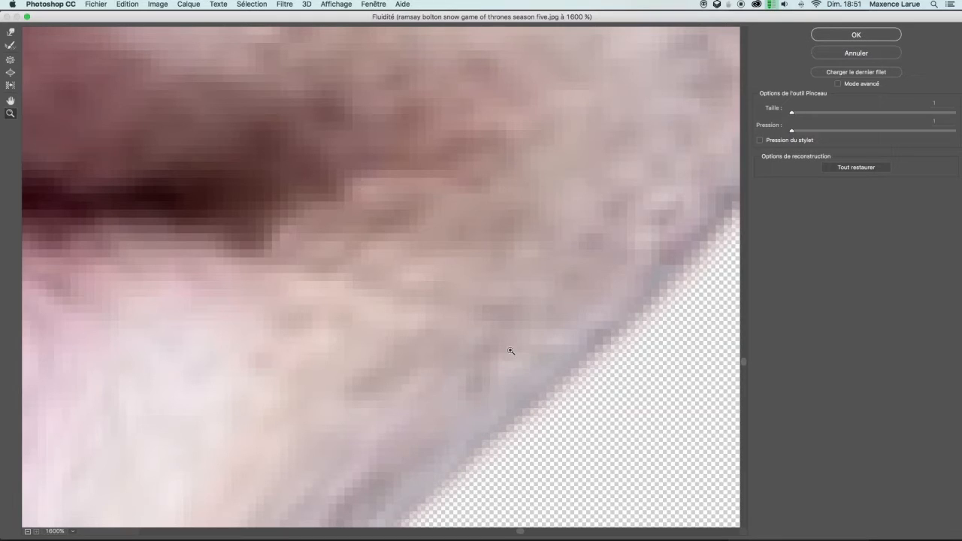
{"action": "key", "text": "Escape"}
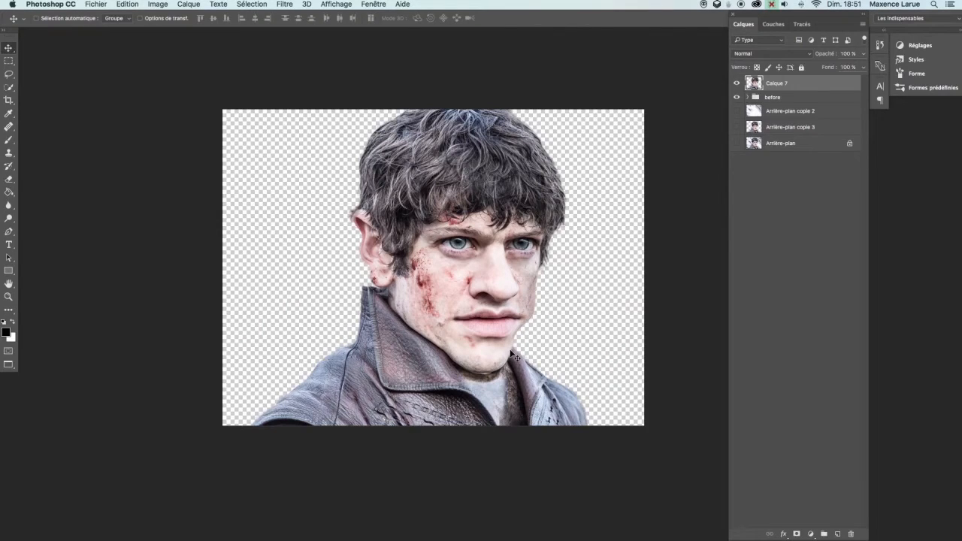
Toggle the Arrière-plan copie 3 layer's visibility to compare the caricature with the original
{"action": "left_click_drag", "start_coordinate": [590, 326], "coordinate": [579, 338]}
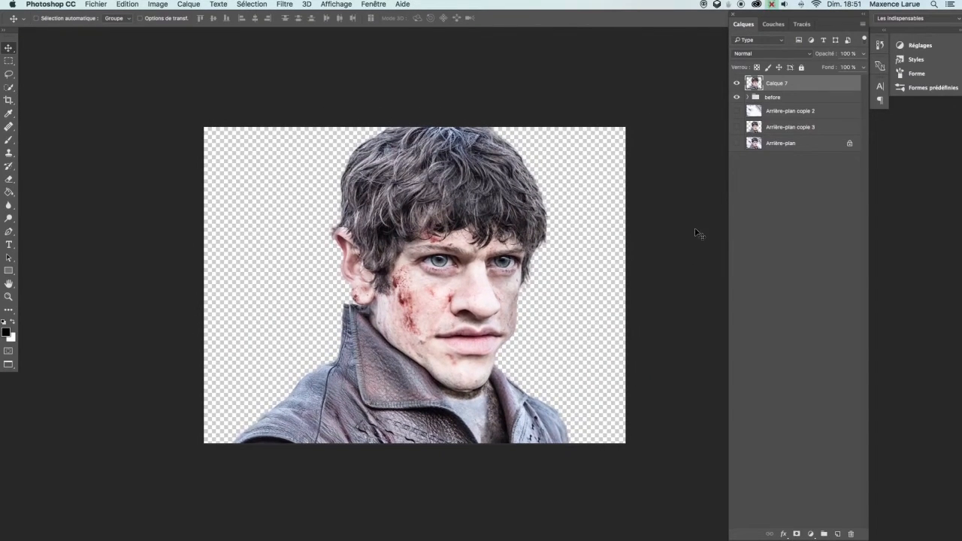
{"action": "left_click", "coordinate": [736, 129]}
{"action": "left_click", "coordinate": [739, 129]}
{"action": "left_click", "coordinate": [740, 131]}
{"action": "left_click", "coordinate": [740, 134]}
{"action": "left_click", "coordinate": [737, 132]}
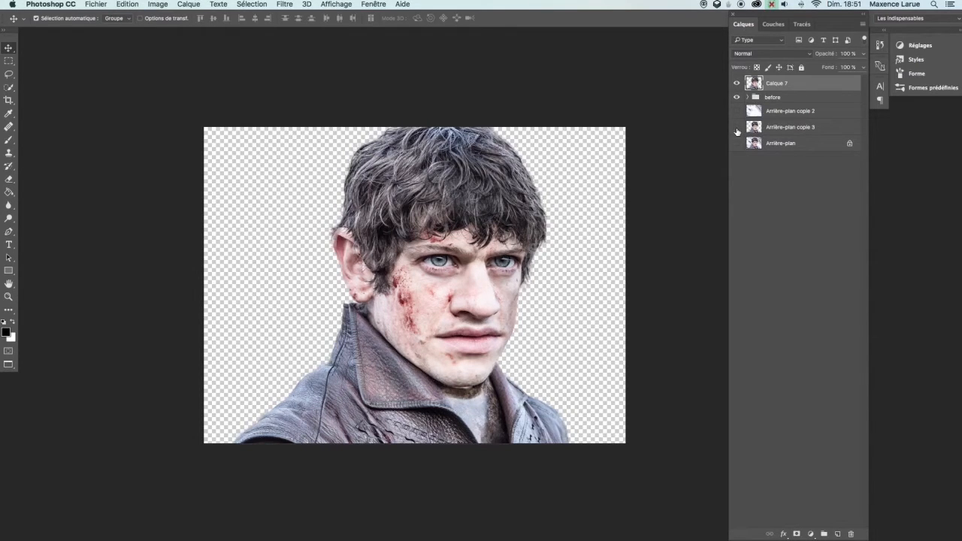
Reapply the last Liquify filter to the Calque 7 layer
{"action": "left_click", "coordinate": [288, 5]}
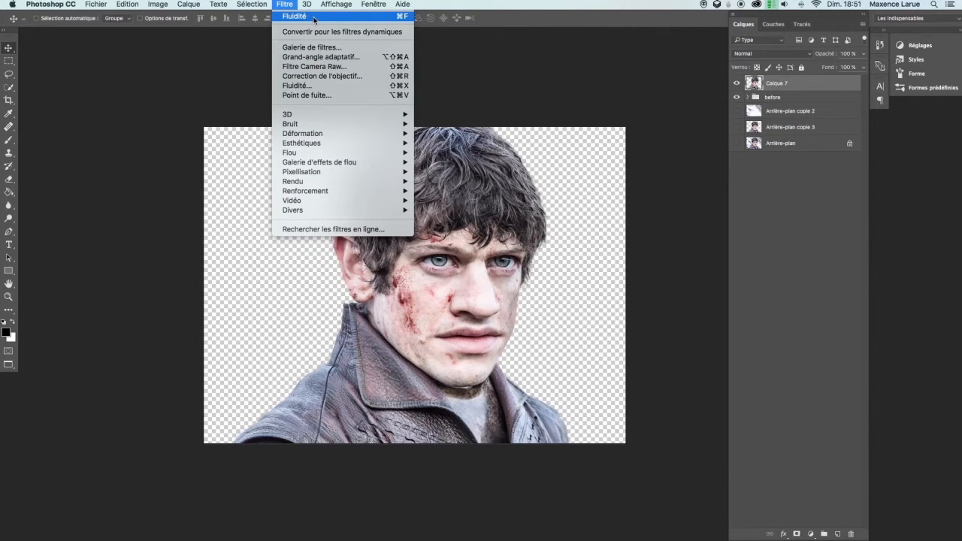
{"action": "left_click", "coordinate": [316, 17]}
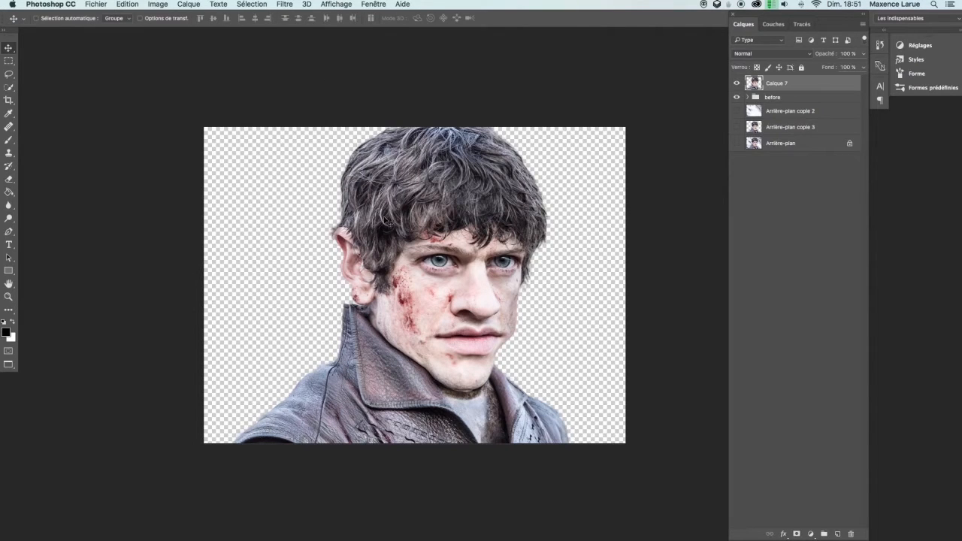
{"action": "left_click", "coordinate": [289, 5]}
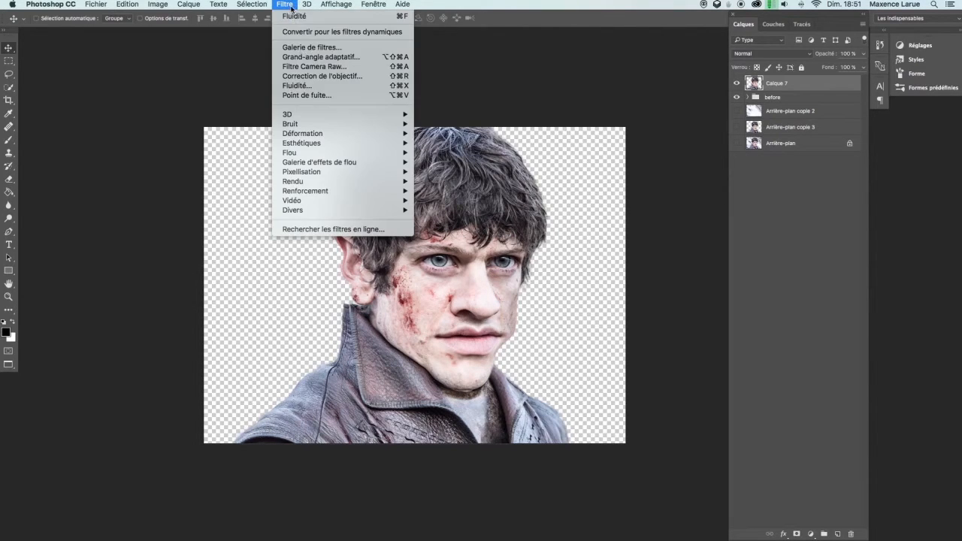
{"action": "left_click", "coordinate": [320, 87]}
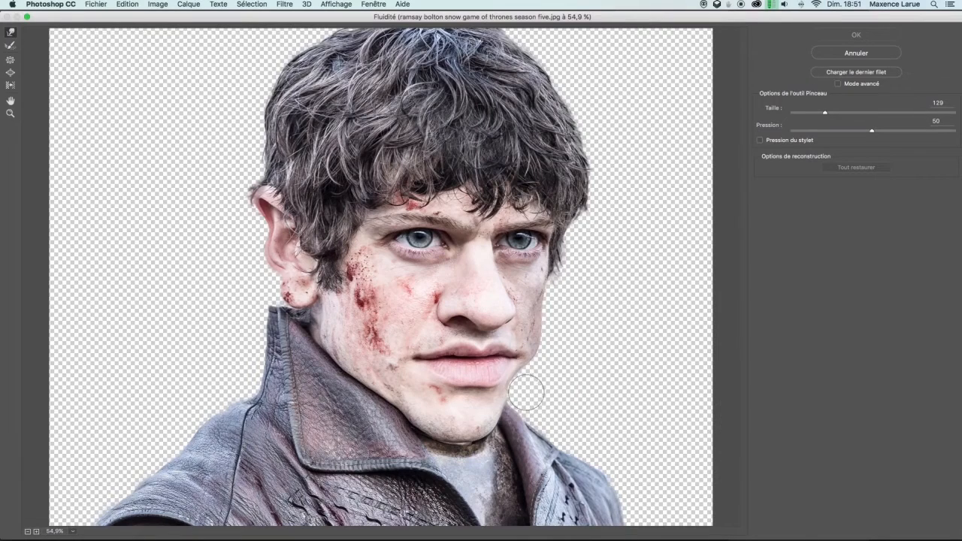
{"action": "mouse_move", "coordinate": [514, 381]}
{"action": "left_mouse_down"}
{"action": "mouse_move", "coordinate": [584, 361]}
{"action": "mouse_move", "coordinate": [532, 360]}
{"action": "mouse_move", "coordinate": [540, 354]}
{"action": "mouse_move", "coordinate": [515, 379]}
{"action": "left_mouse_up"}
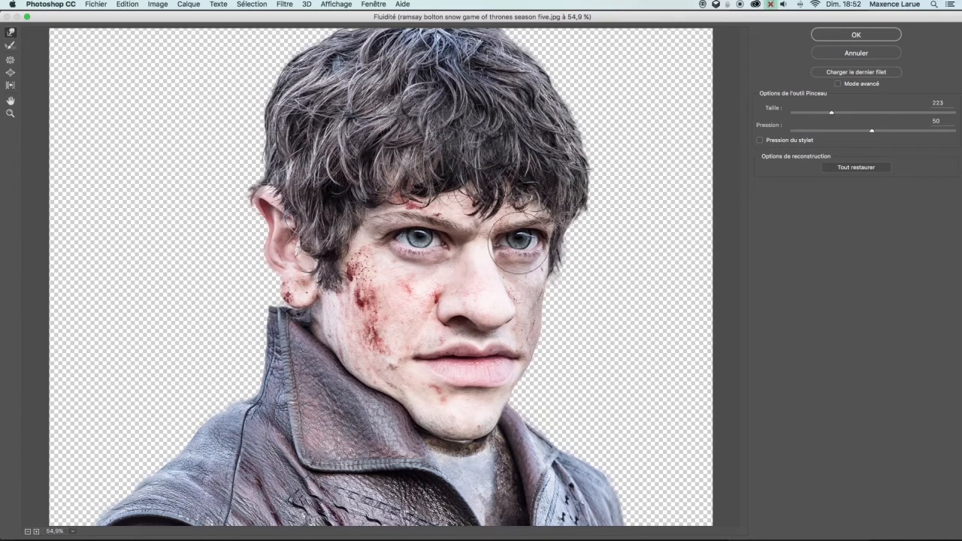
{"action": "left_click", "coordinate": [855, 53]}
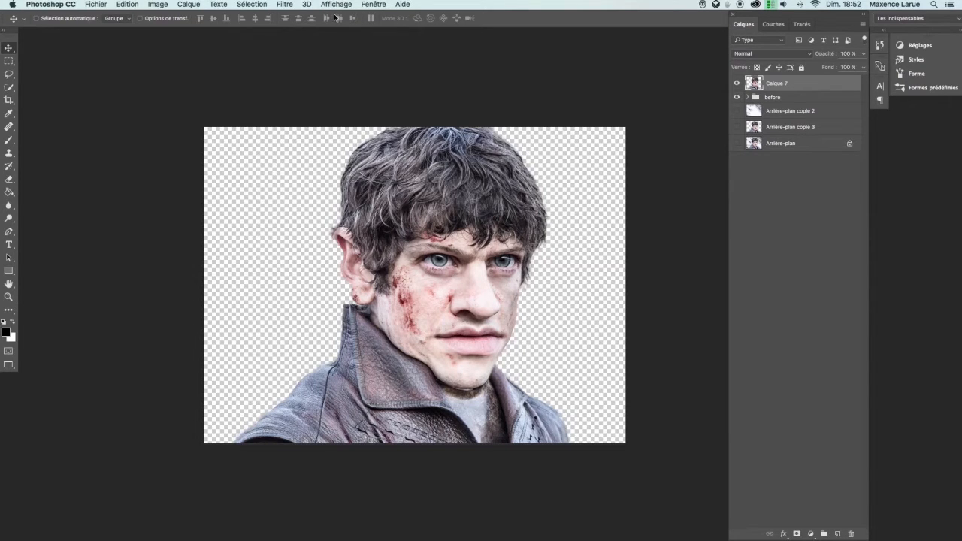
Reopen Liquify and push the collar outline beside the neck with a larger Forward Warp brush of about 298
{"action": "left_click", "coordinate": [283, 4]}
{"action": "left_click", "coordinate": [318, 86]}
{"action": "mouse_move", "coordinate": [351, 391]}
{"action": "left_mouse_down"}
{"action": "mouse_move", "coordinate": [360, 376]}
{"action": "mouse_move", "coordinate": [404, 395]}
{"action": "mouse_move", "coordinate": [414, 428]}
{"action": "left_mouse_up"}
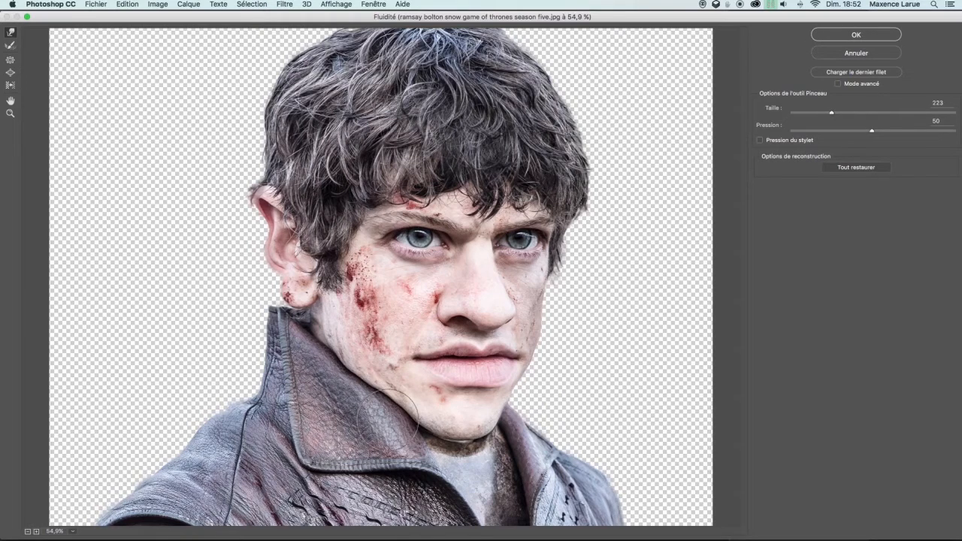
{"action": "left_click_drag", "start_coordinate": [364, 370], "coordinate": [372, 372]}
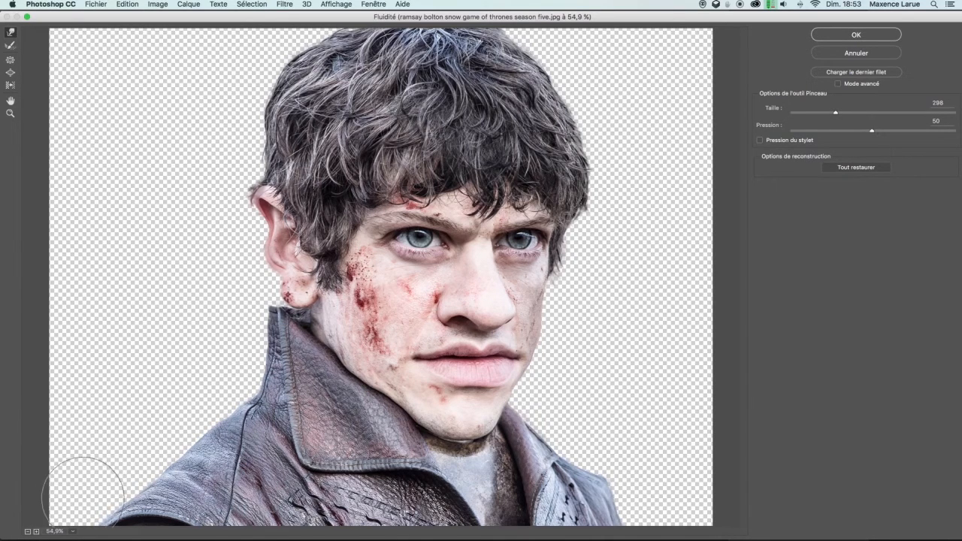
{"action": "left_click_drag", "start_coordinate": [306, 457], "coordinate": [295, 459]}
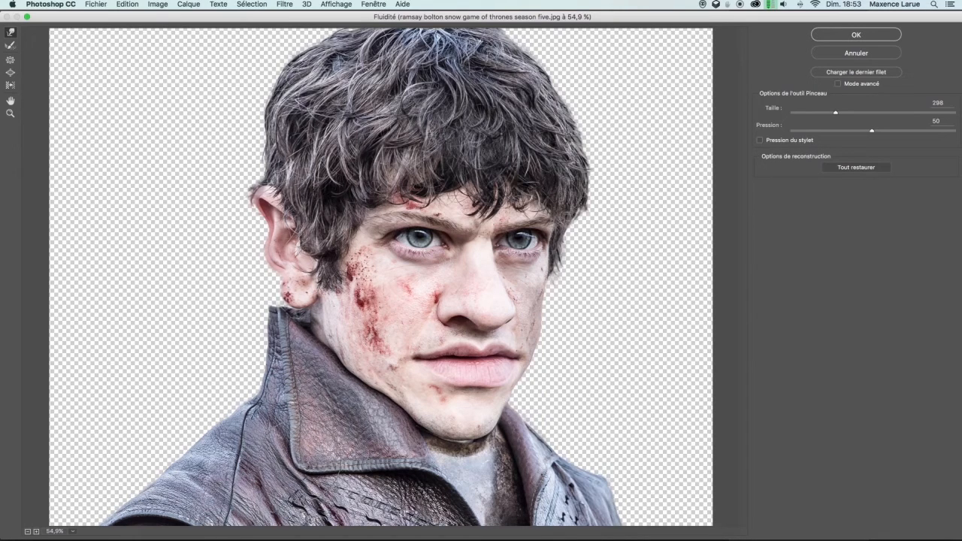
{"action": "left_click", "coordinate": [296, 431], "text": "ctrl+alt"}
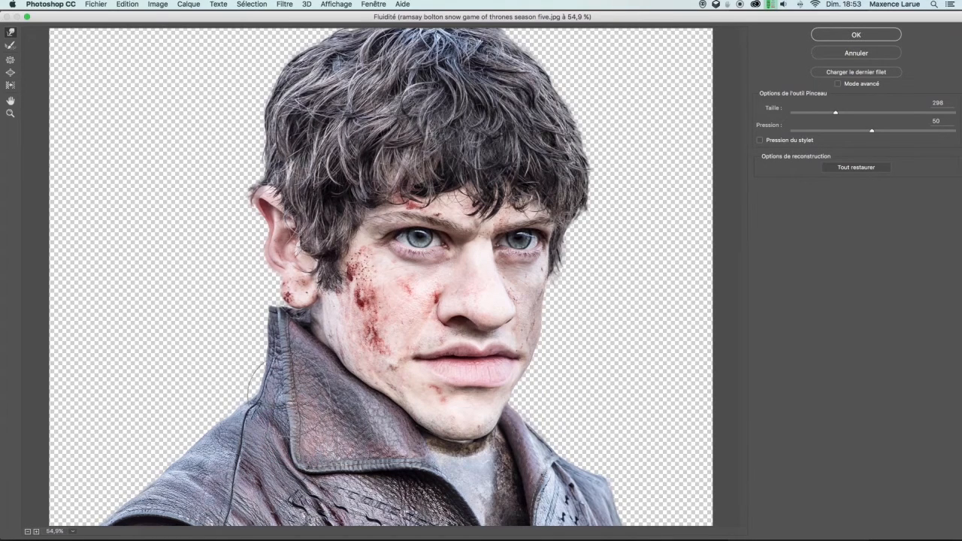
Reshape the neck, chin and jaw contours with the Forward Warp tool and apply the Liquify changes
{"action": "mouse_move", "coordinate": [321, 423]}
{"action": "left_mouse_down"}
{"action": "mouse_move", "coordinate": [307, 434]}
{"action": "mouse_move", "coordinate": [295, 478]}
{"action": "left_mouse_up"}
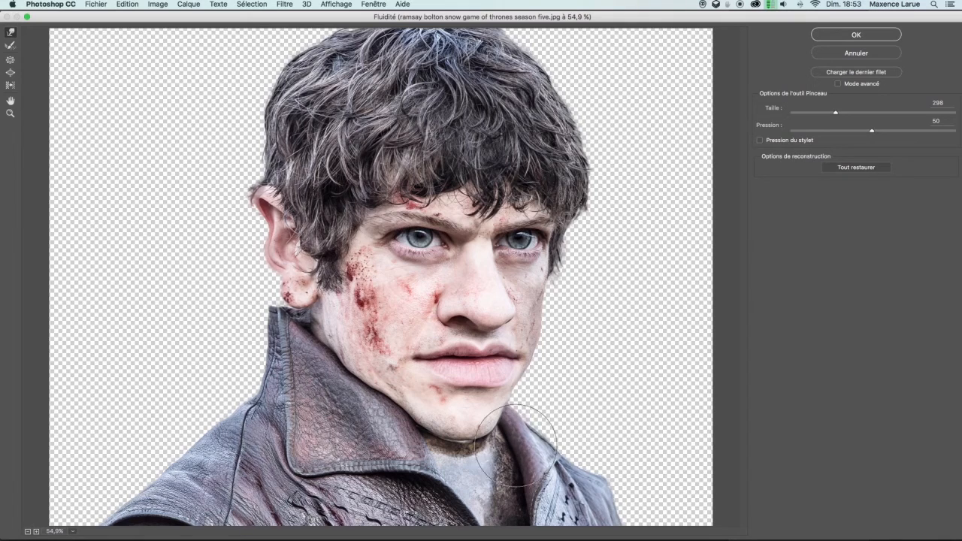
{"action": "left_click_drag", "start_coordinate": [534, 368], "coordinate": [503, 376]}
{"action": "left_click_drag", "start_coordinate": [389, 402], "coordinate": [369, 405]}
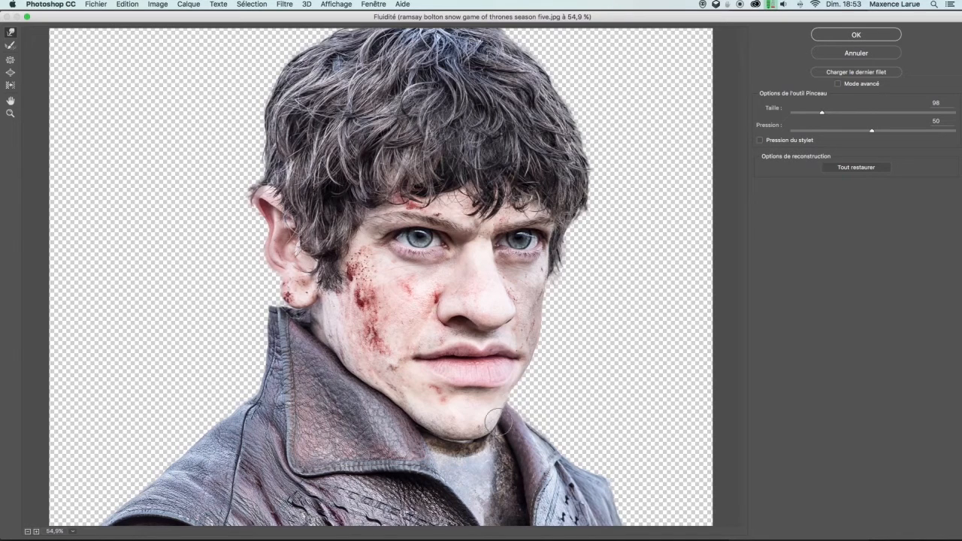
{"action": "mouse_move", "coordinate": [463, 423]}
{"action": "left_mouse_down"}
{"action": "mouse_move", "coordinate": [495, 427]}
{"action": "mouse_move", "coordinate": [457, 432]}
{"action": "mouse_move", "coordinate": [478, 429]}
{"action": "left_mouse_up"}
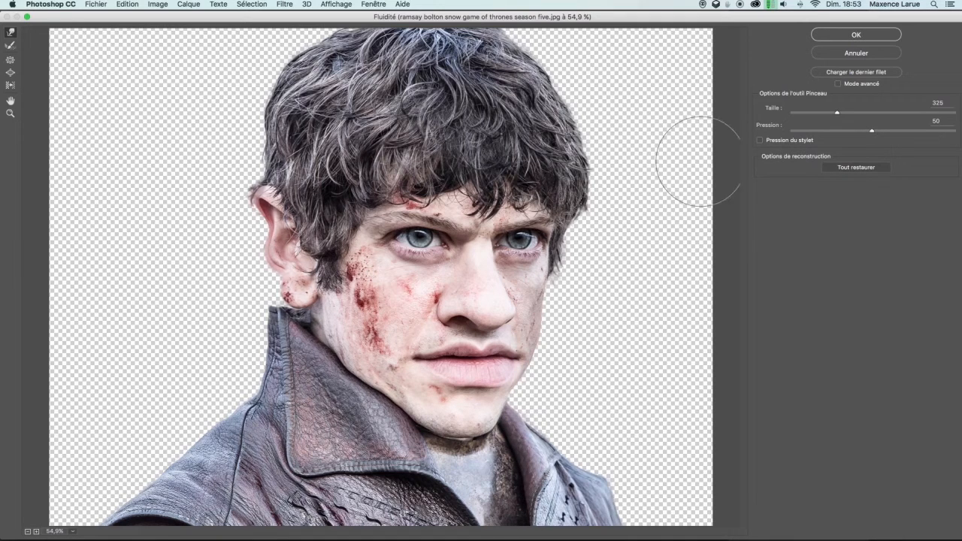
{"action": "left_click", "coordinate": [841, 34]}
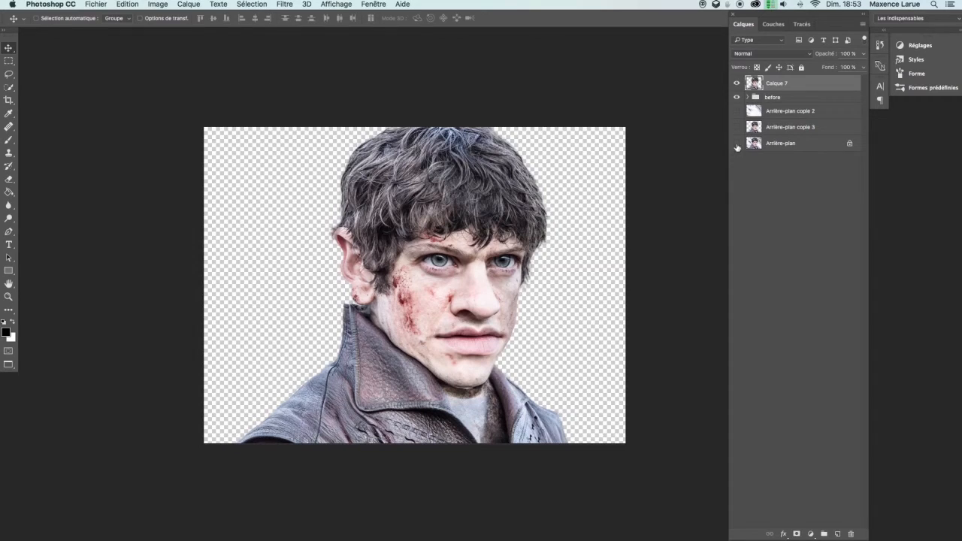
Toggle the Arrière-plan copie 3 layer's visibility repeatedly to compare the before and after versions
{"action": "left_click", "coordinate": [739, 129]}
{"action": "left_click", "coordinate": [739, 129]}
{"action": "left_click", "coordinate": [740, 132]}
{"action": "left_click", "coordinate": [741, 133]}
{"action": "left_click", "coordinate": [741, 133]}
{"action": "left_click", "coordinate": [741, 135]}
{"action": "left_click", "coordinate": [741, 134], "text": "alt"}
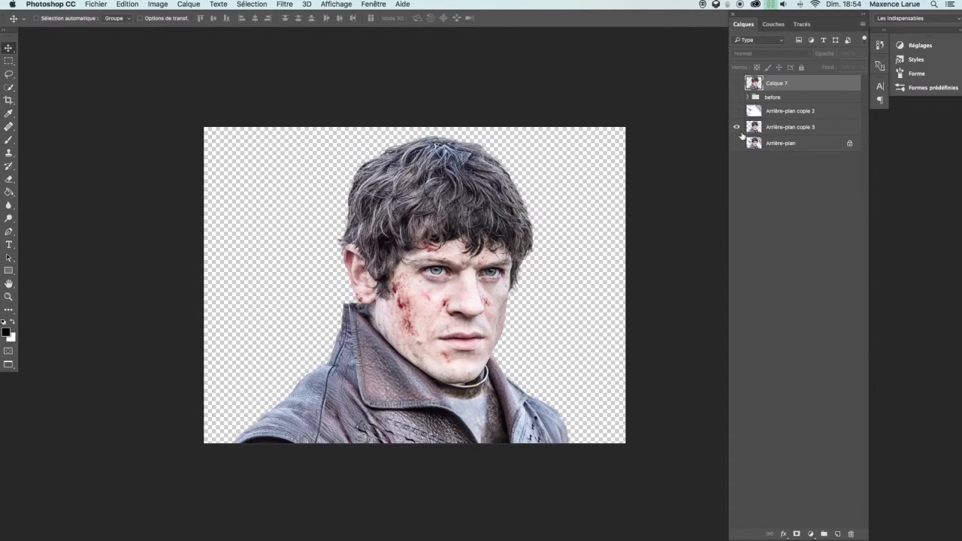
{"action": "left_click", "coordinate": [738, 131], "text": "alt"}
Show the Arrière-plan copie 2 layer to bring back the snowy background behind the caricature
{"action": "left_click", "coordinate": [738, 112]}
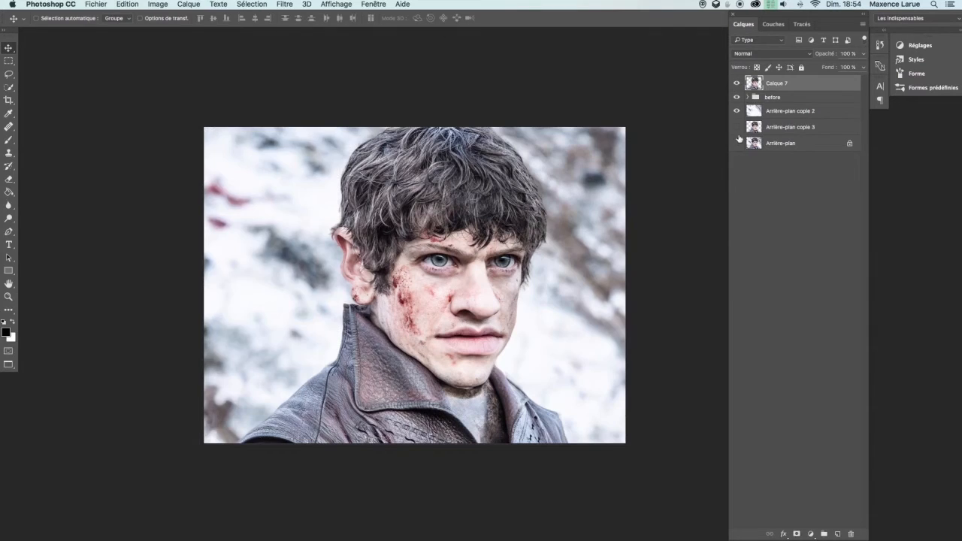
{"action": "mouse_move", "coordinate": [518, 301]}
{"action": "left_mouse_down"}
{"action": "mouse_move", "coordinate": [529, 282]}
{"action": "mouse_move", "coordinate": [524, 289]}
{"action": "left_mouse_up"}
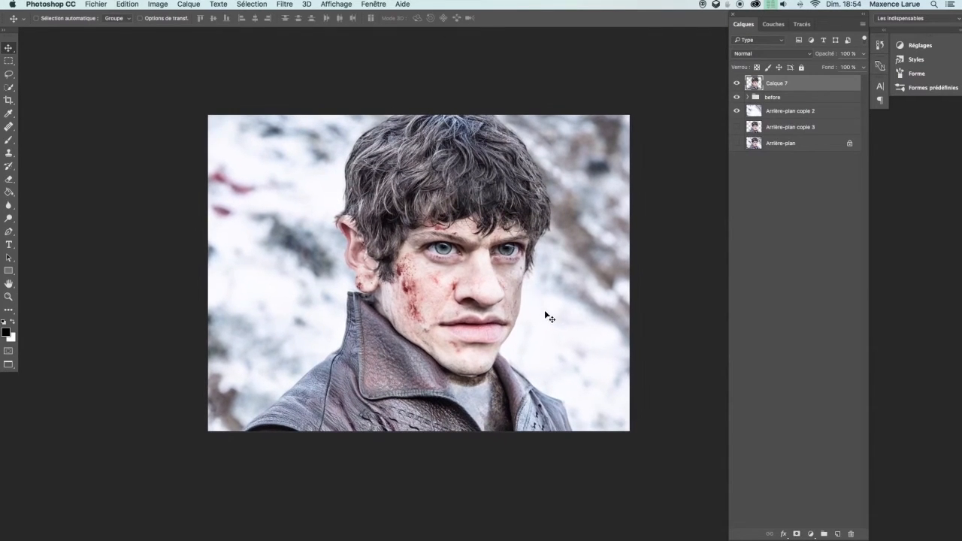
Open Camera Raw Filter and set Teinte +3, Exposition −0,15, Contraste +1, Tons clairs +27, Tons foncés −25, Blancs +2, Noirs −31, Clarté +19
{"action": "left_click", "coordinate": [289, 5]}
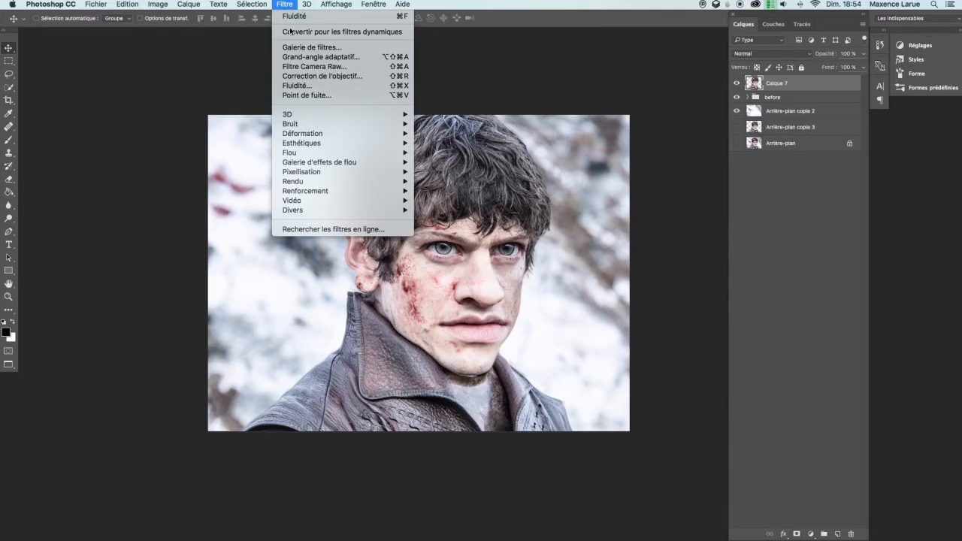
{"action": "left_click", "coordinate": [315, 68]}
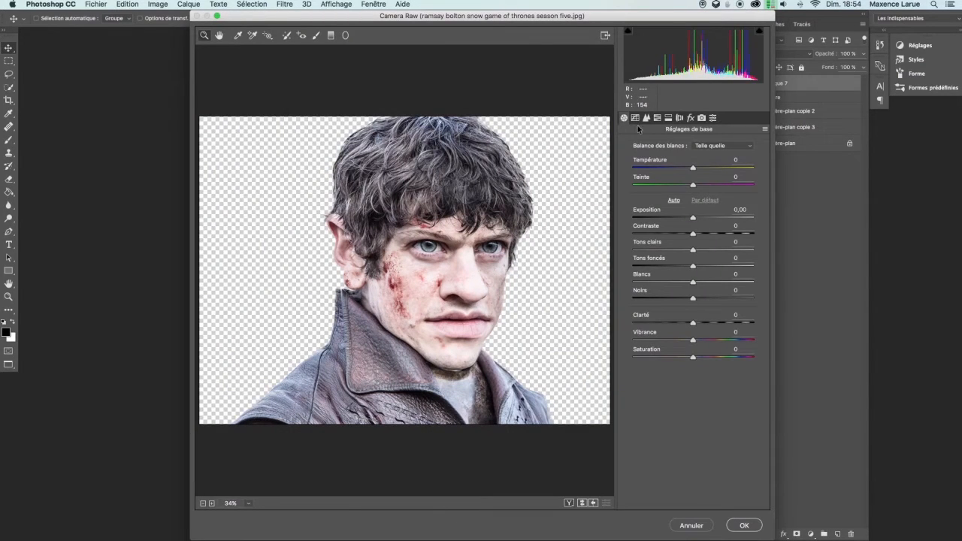
{"action": "left_click_drag", "start_coordinate": [692, 169], "coordinate": [705, 323]}
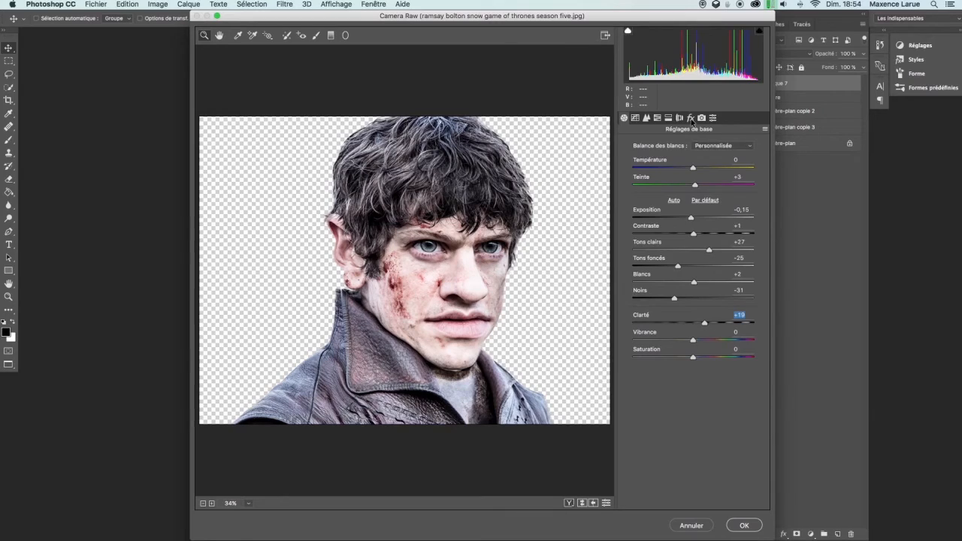
Add grain with a level of 18 in the Effects settings
{"action": "left_click", "coordinate": [691, 119]}
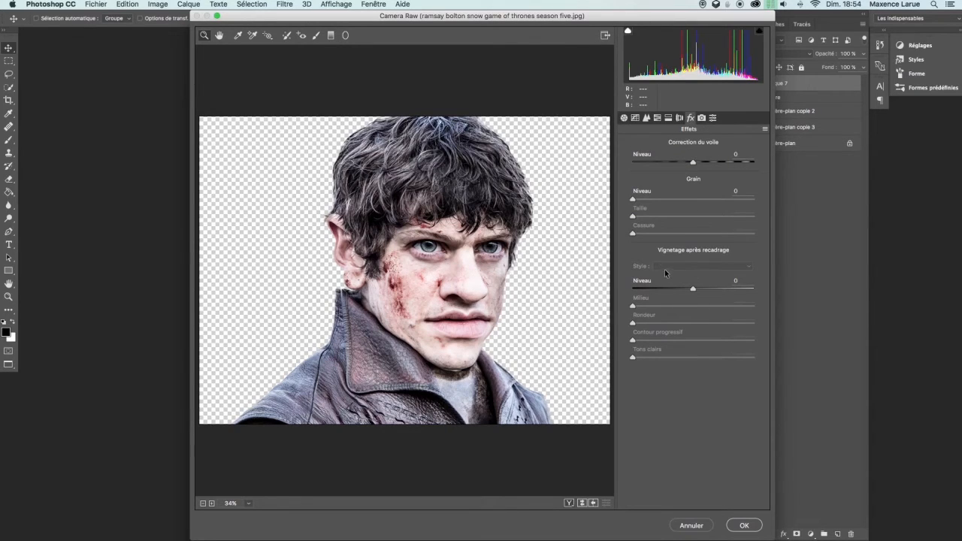
{"action": "left_click_drag", "start_coordinate": [634, 199], "coordinate": [647, 199]}
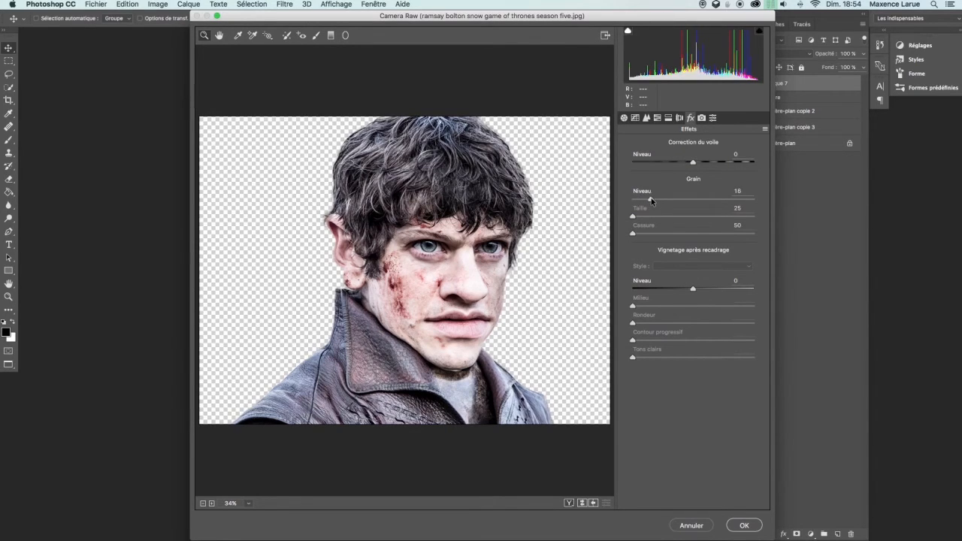
Browse the Camera Raw panels and shift the Virage partiel balance slider
{"action": "left_click", "coordinate": [679, 119]}
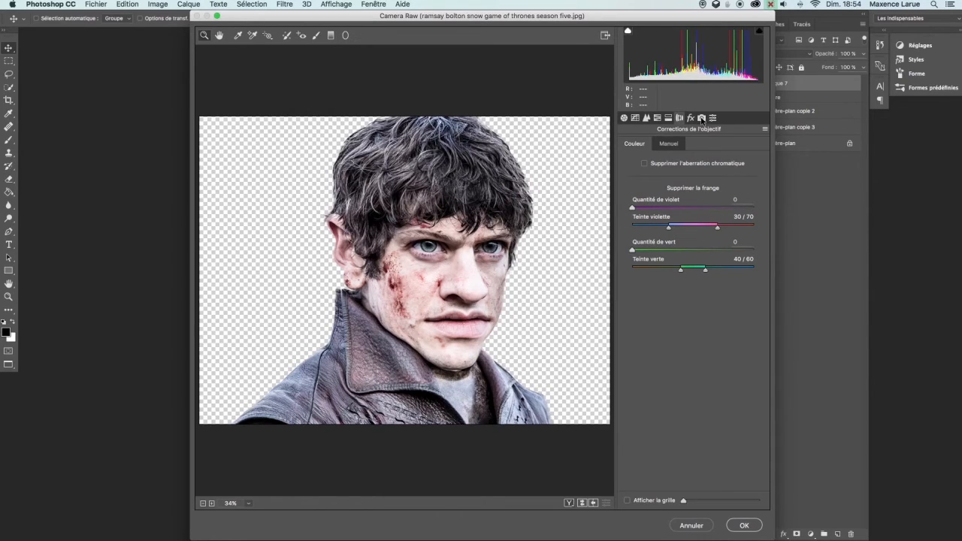
{"action": "left_click", "coordinate": [703, 119]}
{"action": "left_click", "coordinate": [714, 118]}
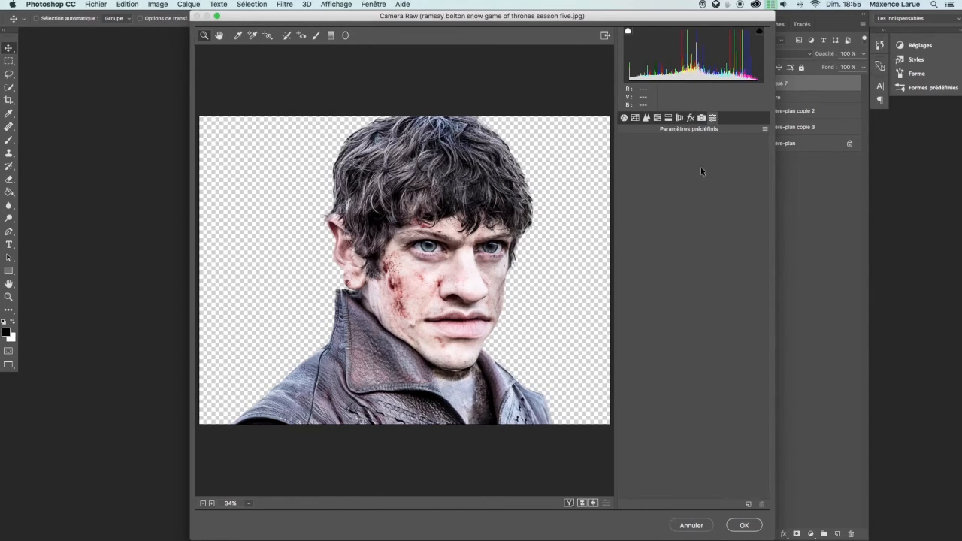
{"action": "left_click", "coordinate": [679, 119]}
{"action": "left_click", "coordinate": [668, 118]}
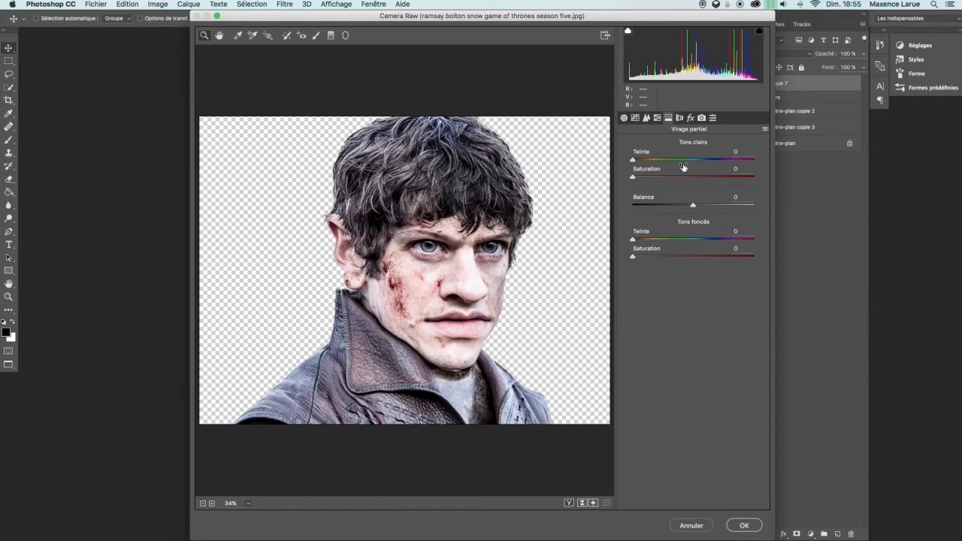
{"action": "left_click_drag", "start_coordinate": [693, 206], "coordinate": [673, 208]}
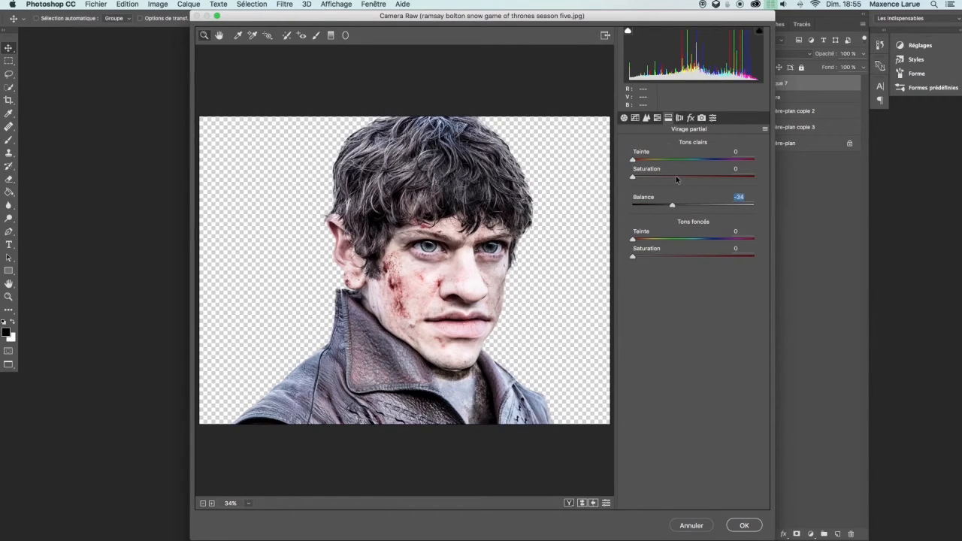
Raise the sharpening Gain in the Détail panel of Camera Raw
{"action": "left_click", "coordinate": [658, 119]}
{"action": "left_click", "coordinate": [647, 120]}
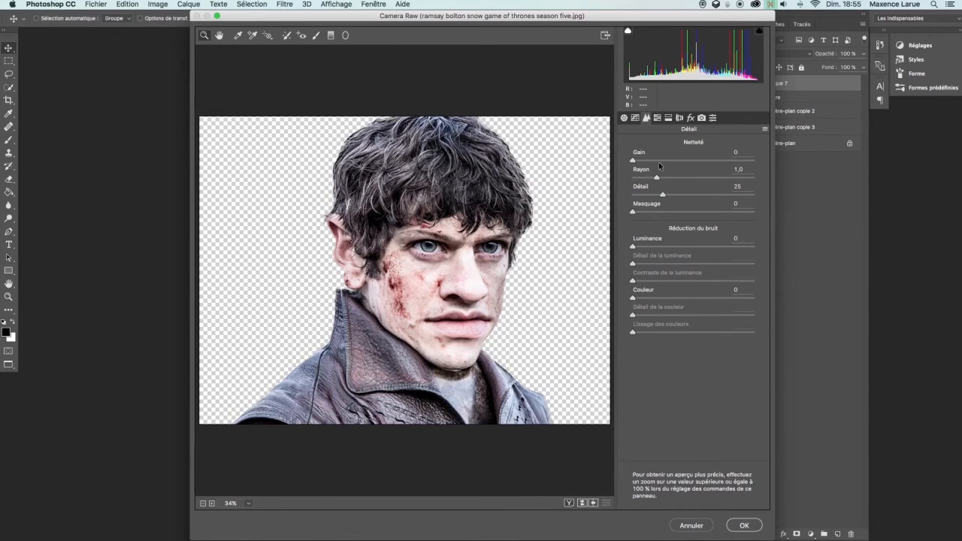
{"action": "left_click_drag", "start_coordinate": [633, 161], "coordinate": [657, 161]}
Add a post-crop vignette with Niveau −73, Milieu 33, Rondeur −23, Contour progressif 31, and apply the Camera Raw filter
{"action": "left_click", "coordinate": [635, 119]}
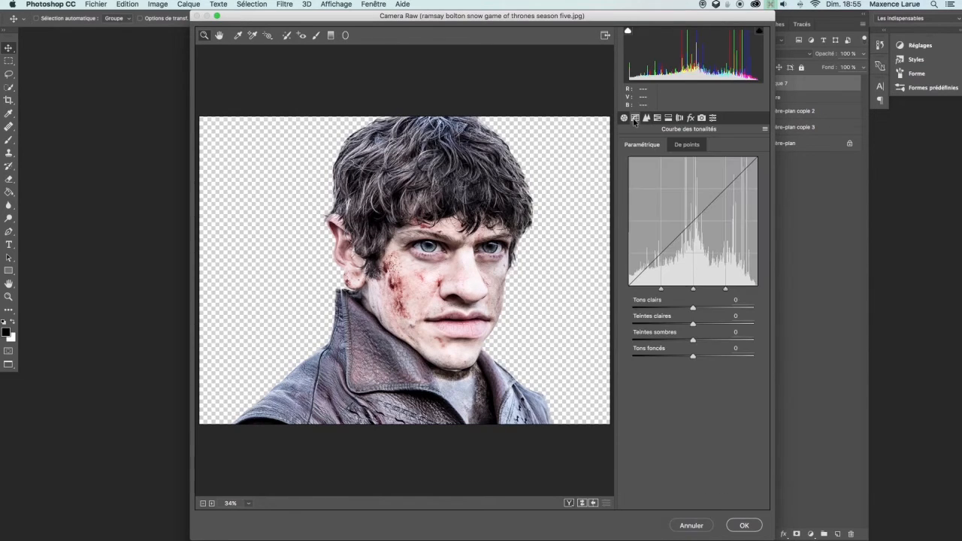
{"action": "left_click", "coordinate": [690, 118]}
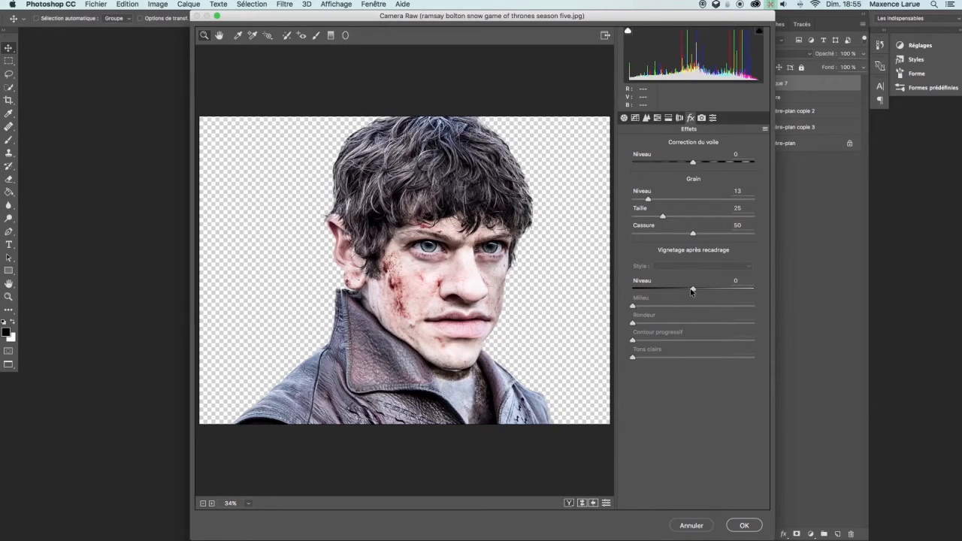
{"action": "left_click_drag", "start_coordinate": [693, 292], "coordinate": [649, 280]}
{"action": "left_click_drag", "start_coordinate": [693, 308], "coordinate": [669, 340]}
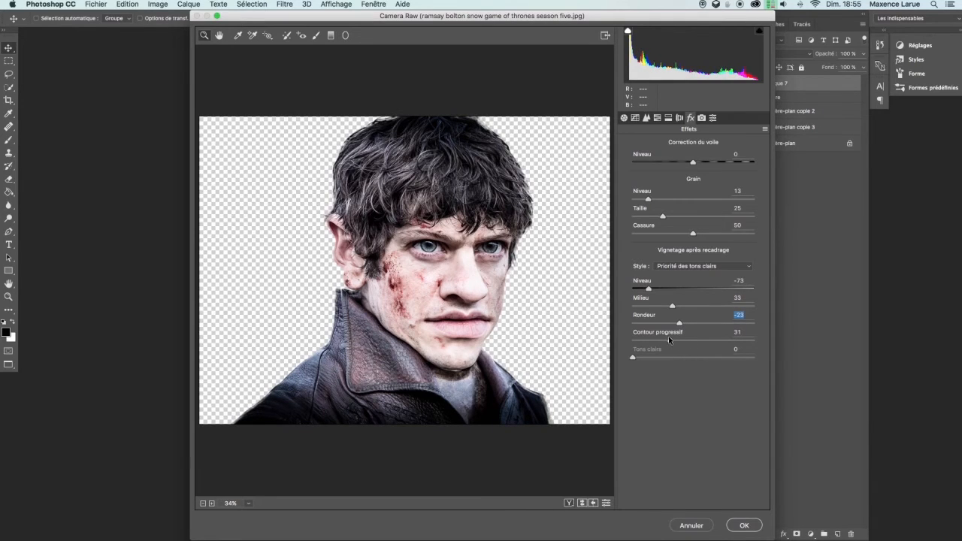
{"action": "left_click", "coordinate": [744, 527]}
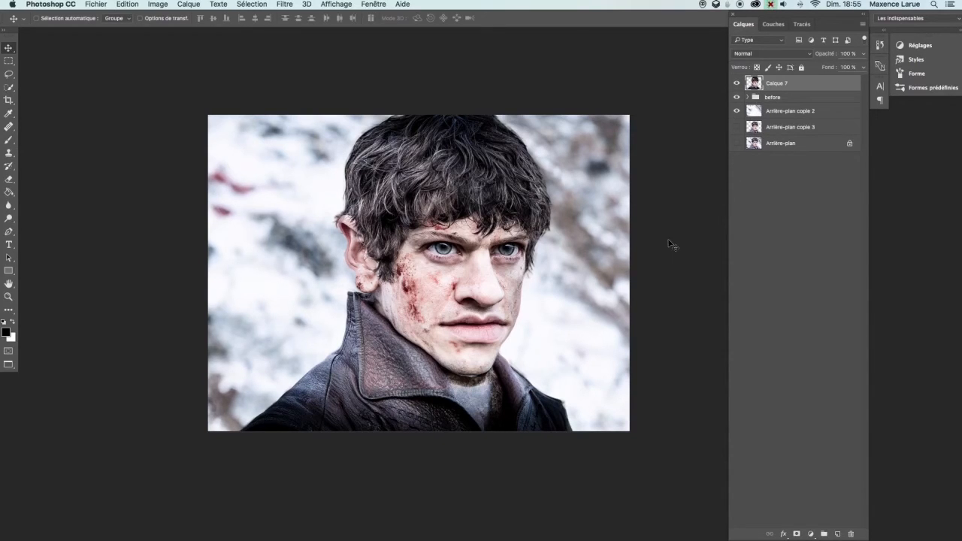
Create a new layer above Arrière-plan copie 2 and fill it with black
{"action": "left_click", "coordinate": [778, 112]}
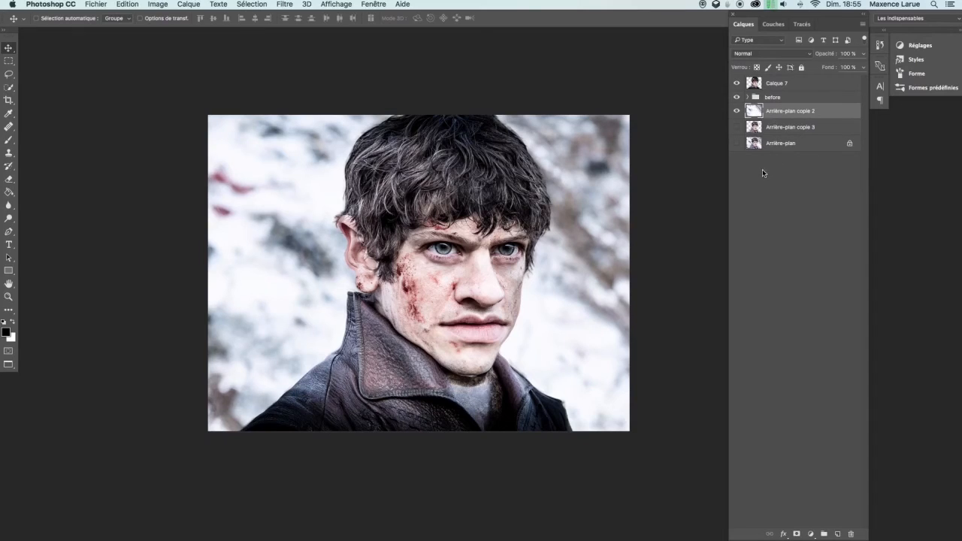
{"action": "key", "text": "b"}
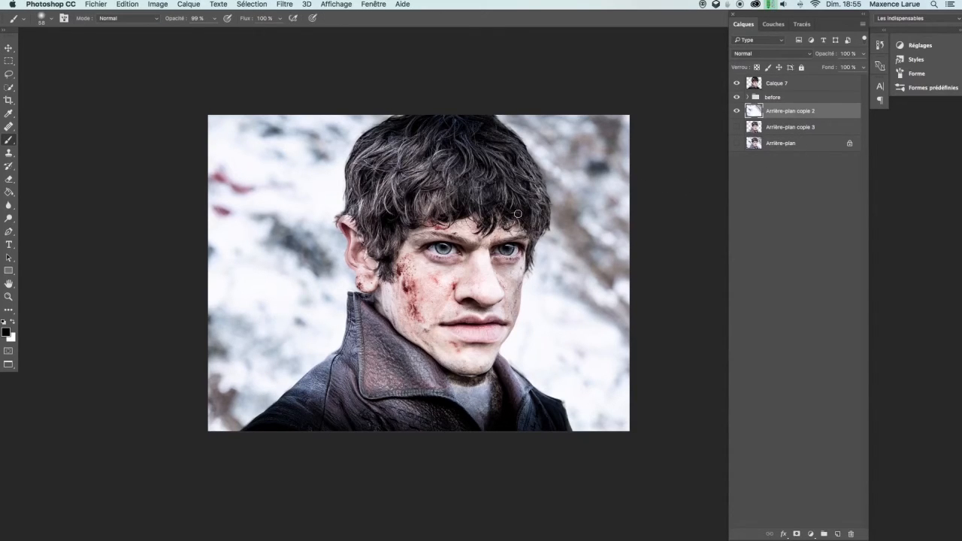
{"action": "key", "text": "g"}
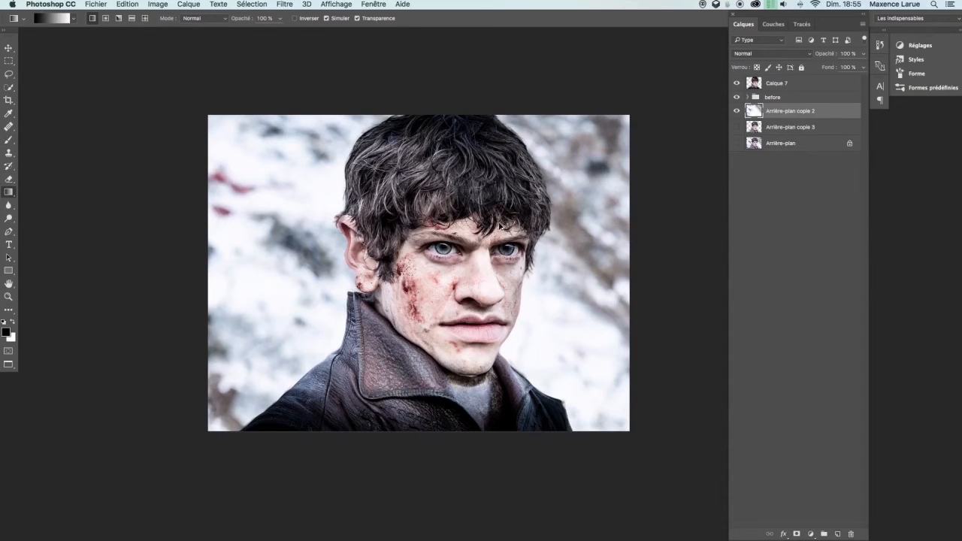
{"action": "key", "text": "alt+shift+super+n"}
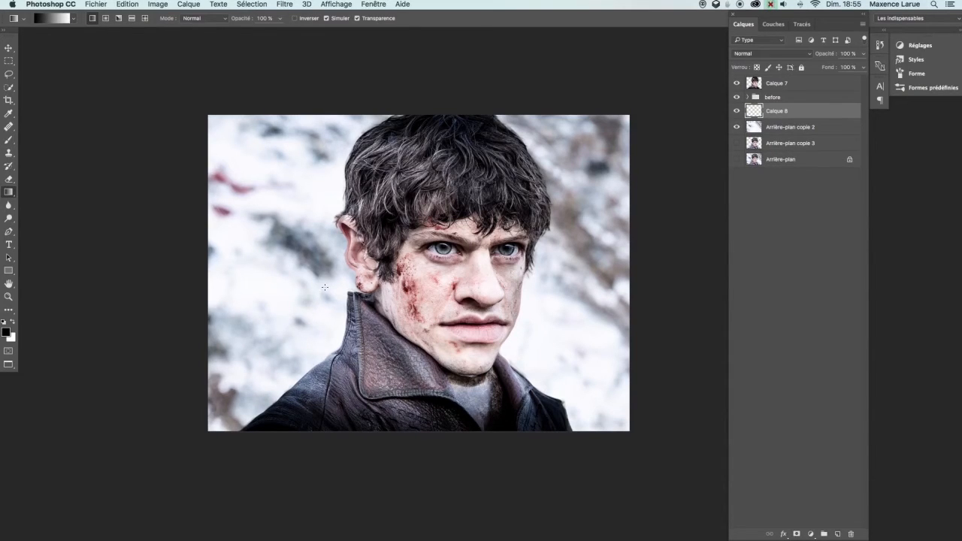
{"action": "key", "text": "shift+g"}
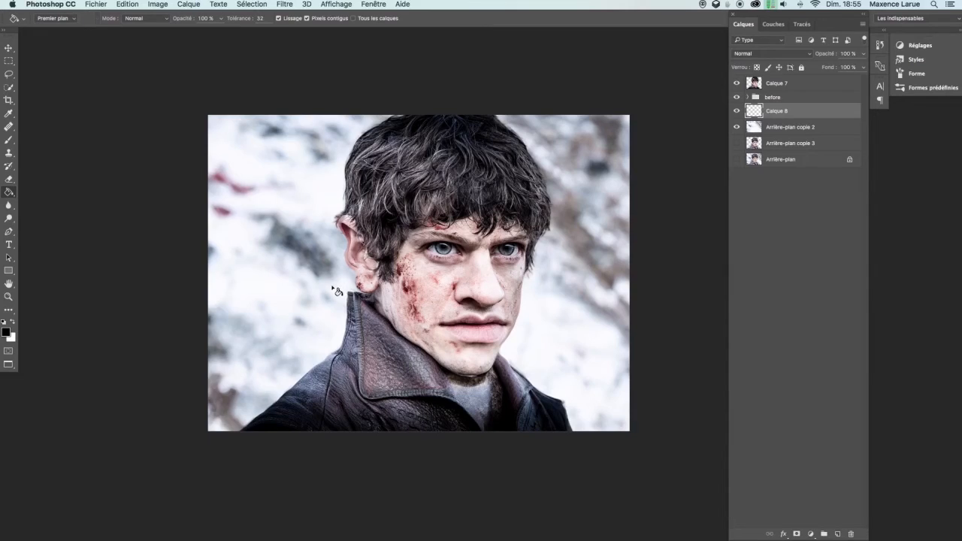
{"action": "left_click", "coordinate": [336, 291]}
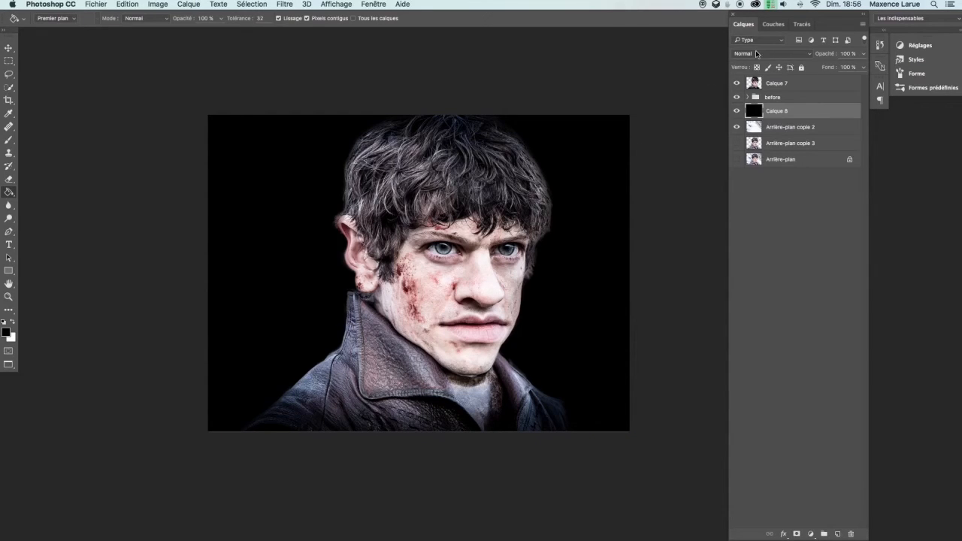
Cycle through the black layer's blend modes to compare their effects on the image
{"action": "key", "text": "v"}
{"action": "key", "text": "shift+plus"}
{"action": "key", "text": "shift+plus"}
{"action": "key", "text": "shift+plus"}
{"action": "key", "text": "shift+plus"}
{"action": "key", "text": "shift+plus"}
{"action": "key", "text": "shift+plus"}
{"action": "key", "text": "shift+plus"}
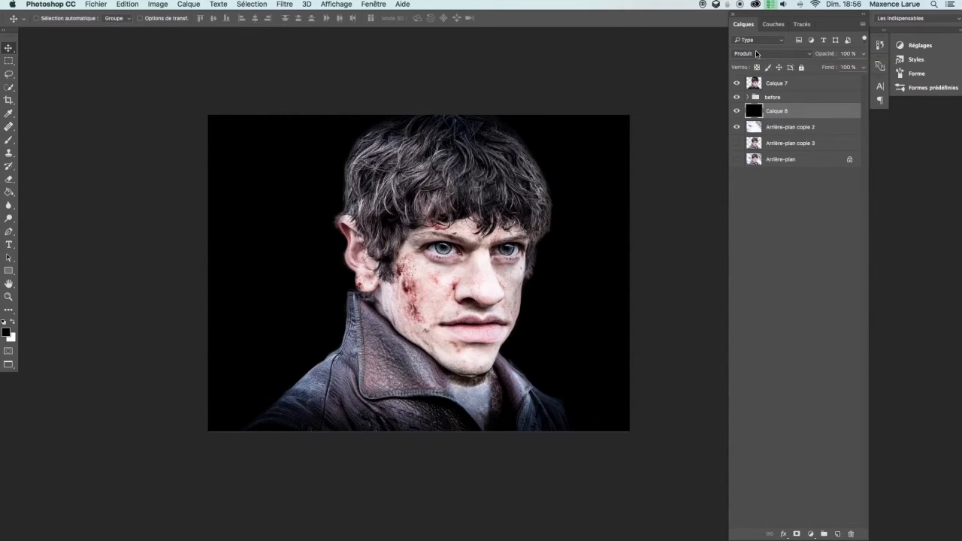
{"action": "key", "text": "shift+plus"}
{"action": "key", "text": "shift+plus"}
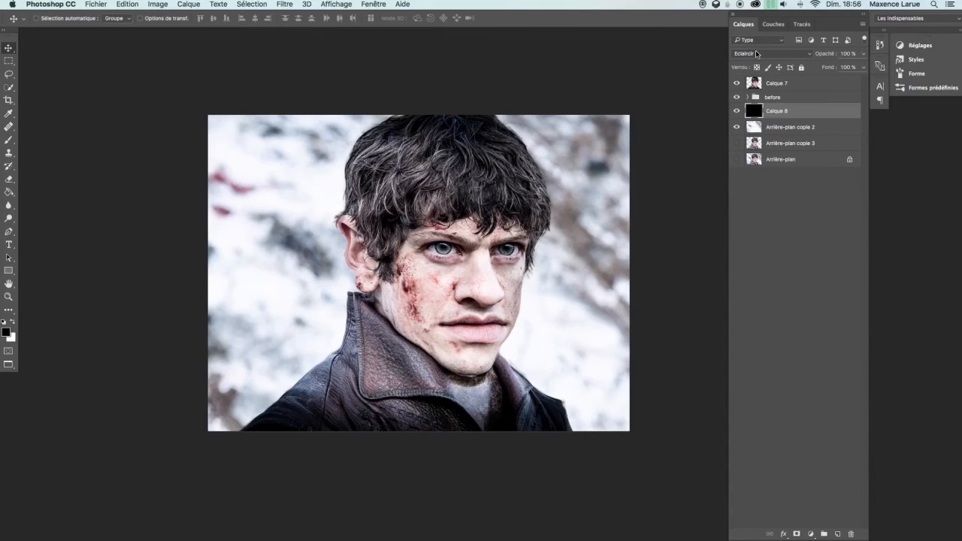
{"action": "key", "text": "shift+plus"}
{"action": "key", "text": "shift+plus"}
{"action": "key", "text": "shift+plus"}
{"action": "key", "text": "shift+plus"}
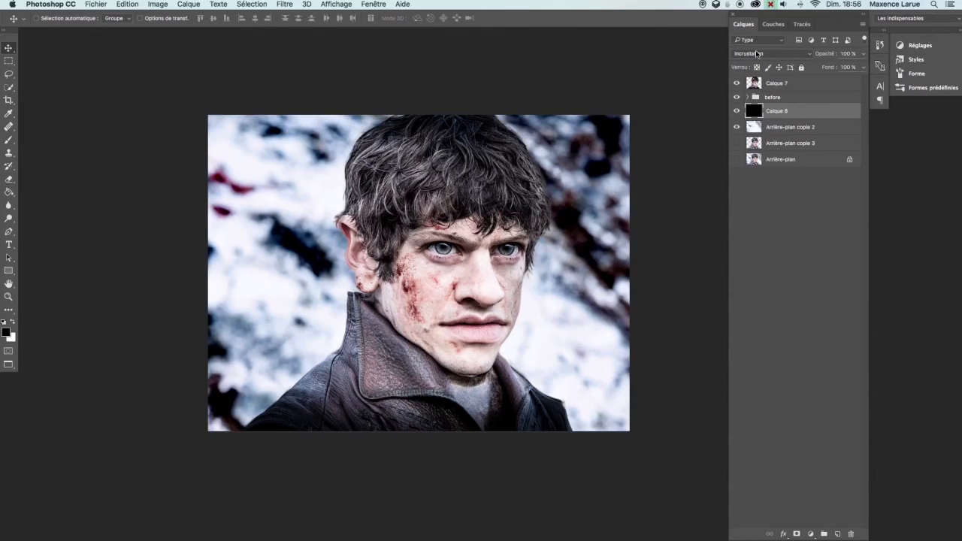
{"action": "key", "text": "shift+plus"}
{"action": "key", "text": "shift+plus"}
{"action": "key", "text": "shift+plus"}
{"action": "key", "text": "shift+plus"}
{"action": "key", "text": "shift+plus"}
{"action": "key", "text": "shift+plus"}
{"action": "key", "text": "shift+plus"}
{"action": "key", "text": "shift+plus"}
{"action": "key", "text": "shift+plus"}
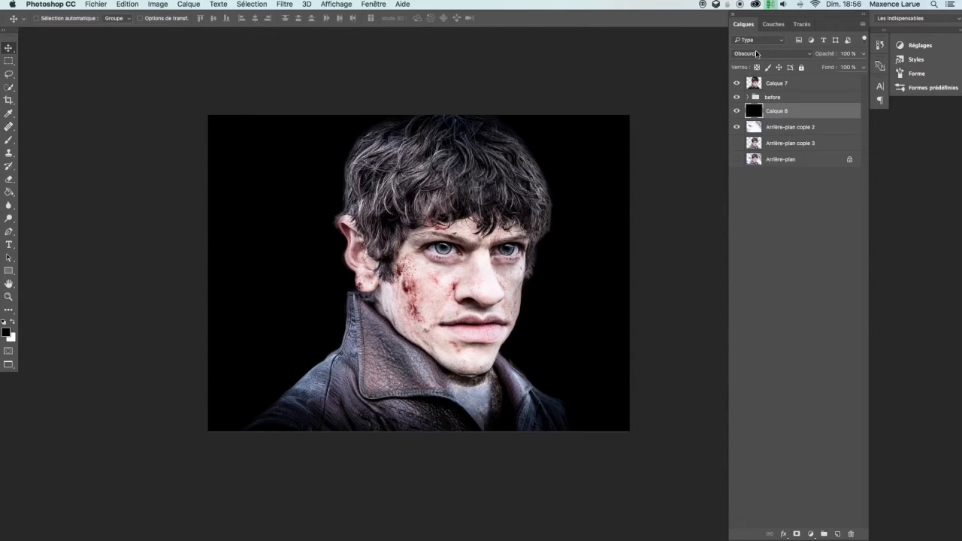
{"action": "key", "text": "shift+plus"}
{"action": "key", "text": "shift+plus"}
{"action": "key", "text": "shift+plus"}
{"action": "key", "text": "shift+plus"}
{"action": "key", "text": "shift+plus"}
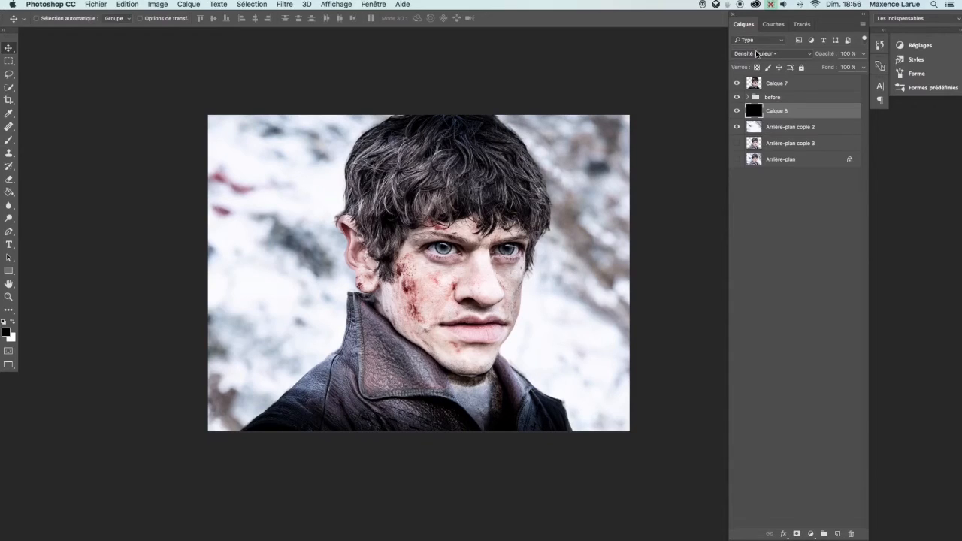
{"action": "key", "text": "shift+plus"}
{"action": "key", "text": "shift+plus"}
{"action": "key", "text": "shift+plus"}
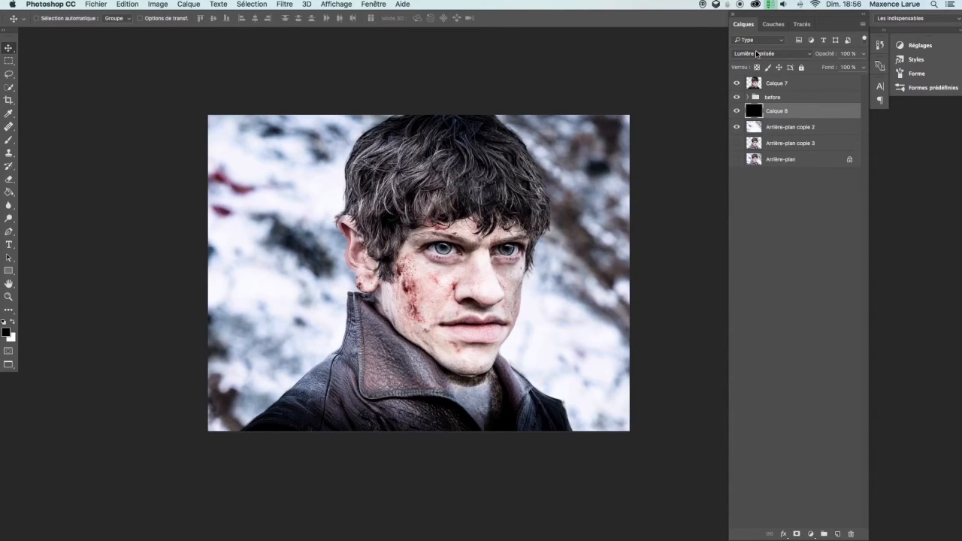
{"action": "key", "text": "shift+plus"}
{"action": "key", "text": "shift+plus"}
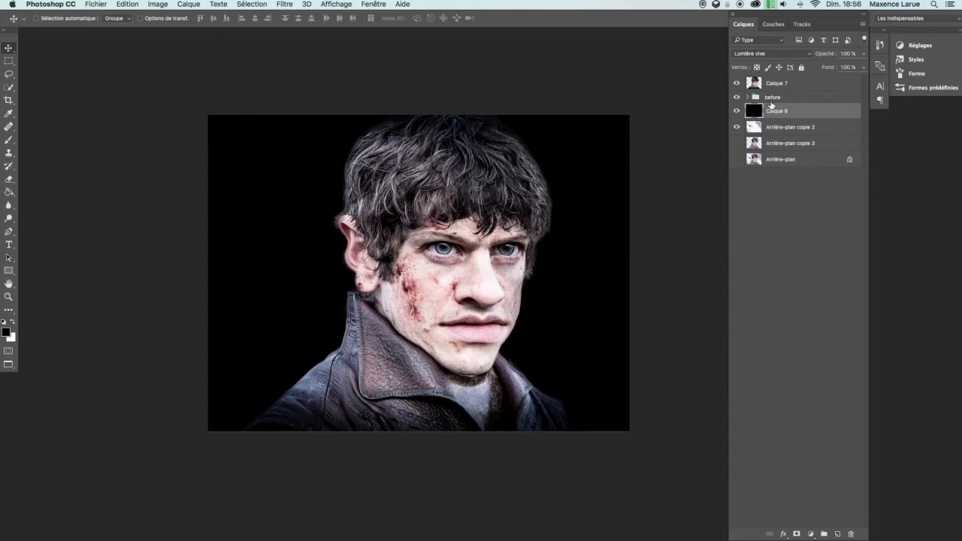
{"action": "key", "text": "shift+minus"}
{"action": "key", "text": "shift+minus"}
{"action": "key", "text": "shift+minus"}
{"action": "key", "text": "shift+minus"}
{"action": "key", "text": "shift+minus"}
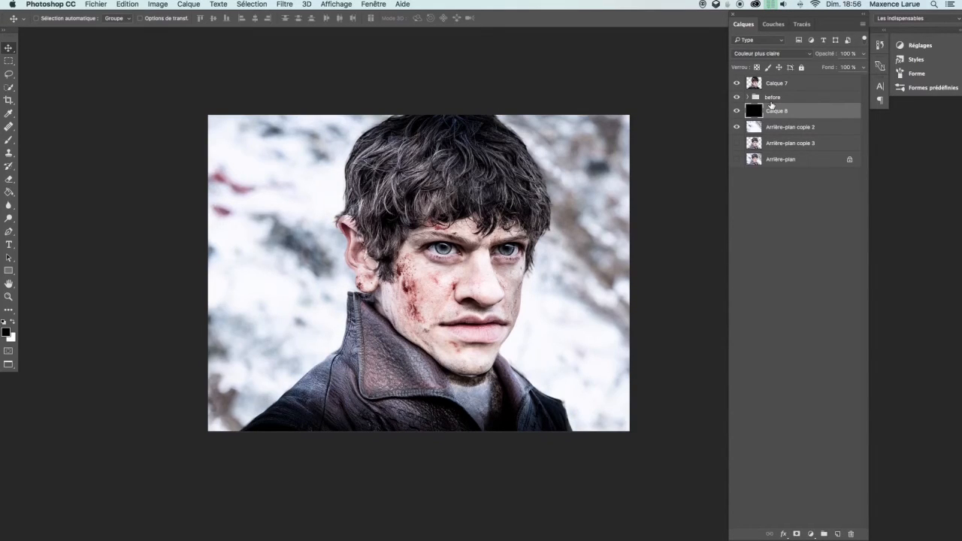
Set the black layer's blend mode to Produit and its opacity to 12%
{"action": "mouse_move", "coordinate": [834, 60]}
{"action": "left_mouse_down"}
{"action": "mouse_move", "coordinate": [808, 60]}
{"action": "mouse_move", "coordinate": [818, 61]}
{"action": "left_mouse_up"}
{"action": "left_click", "coordinate": [805, 57]}
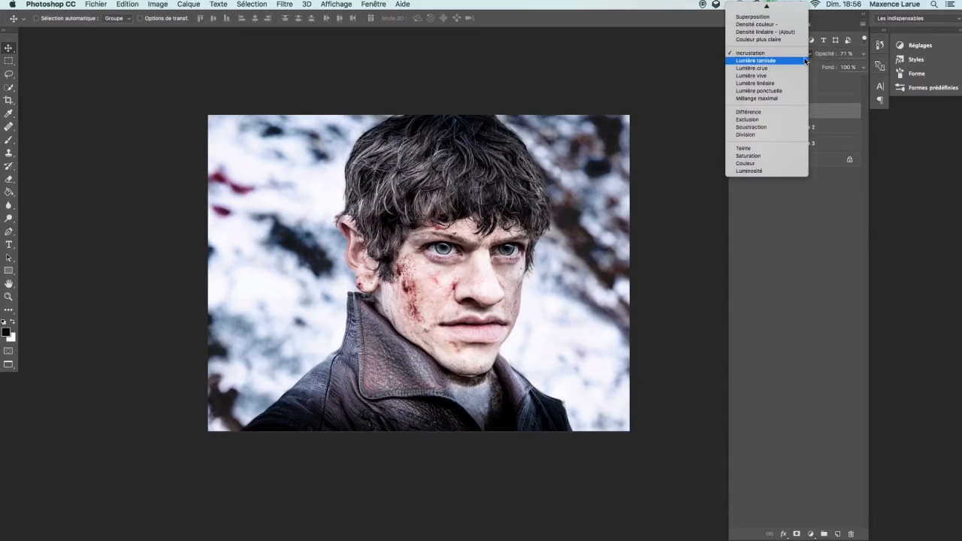
{"action": "left_click", "coordinate": [761, 31]}
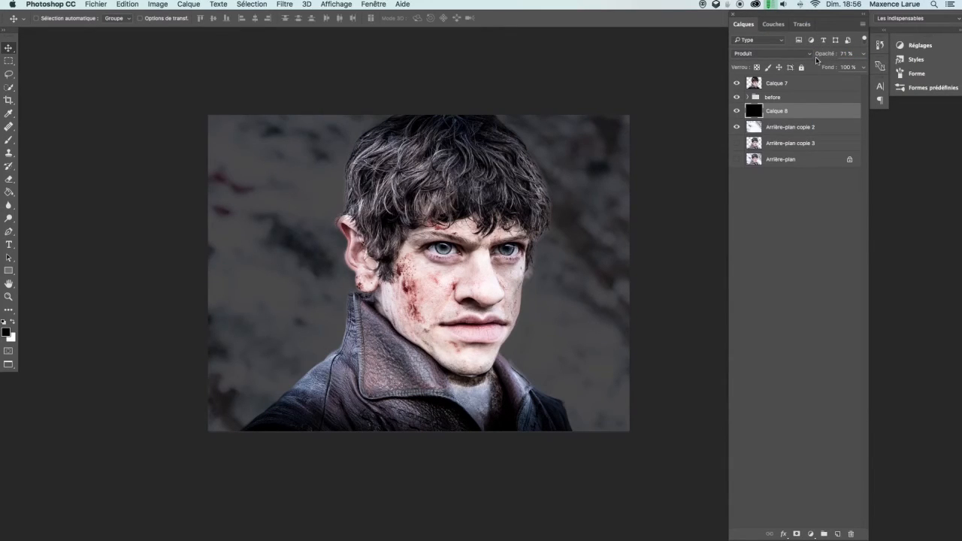
{"action": "mouse_move", "coordinate": [819, 61]}
{"action": "left_mouse_down"}
{"action": "mouse_move", "coordinate": [828, 57]}
{"action": "mouse_move", "coordinate": [800, 59]}
{"action": "left_mouse_up"}
{"action": "left_click", "coordinate": [737, 112]}
{"action": "left_click", "coordinate": [737, 112]}
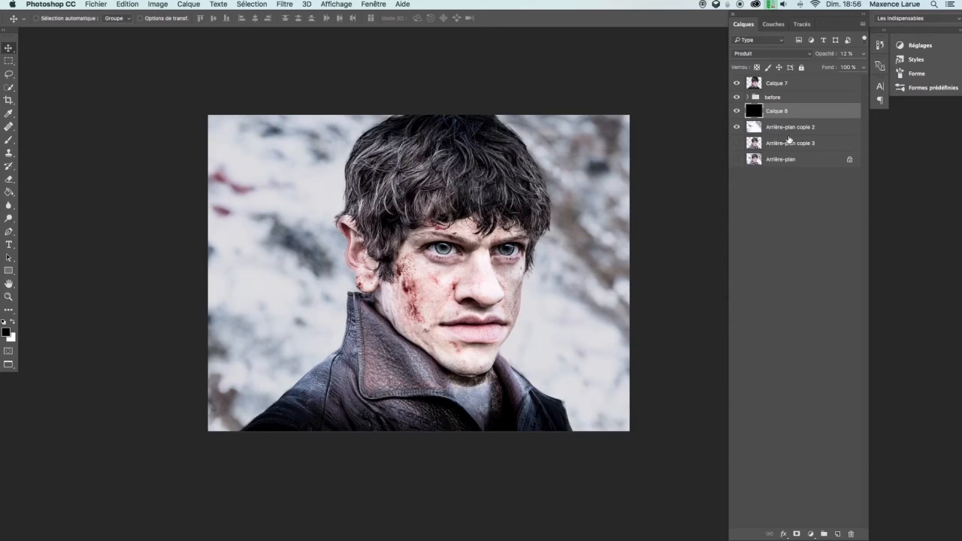
Add a Courbe de transfert de dégradé adjustment layer above Calque 7 using the purple-to-orange preset gradient
{"action": "left_click", "coordinate": [796, 85]}
{"action": "left_click", "coordinate": [810, 534]}
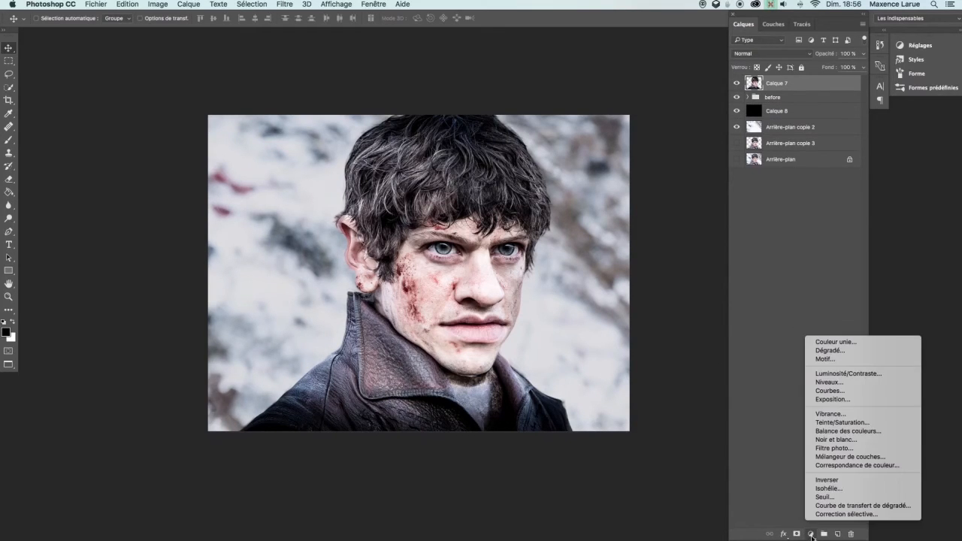
{"action": "left_click", "coordinate": [848, 508]}
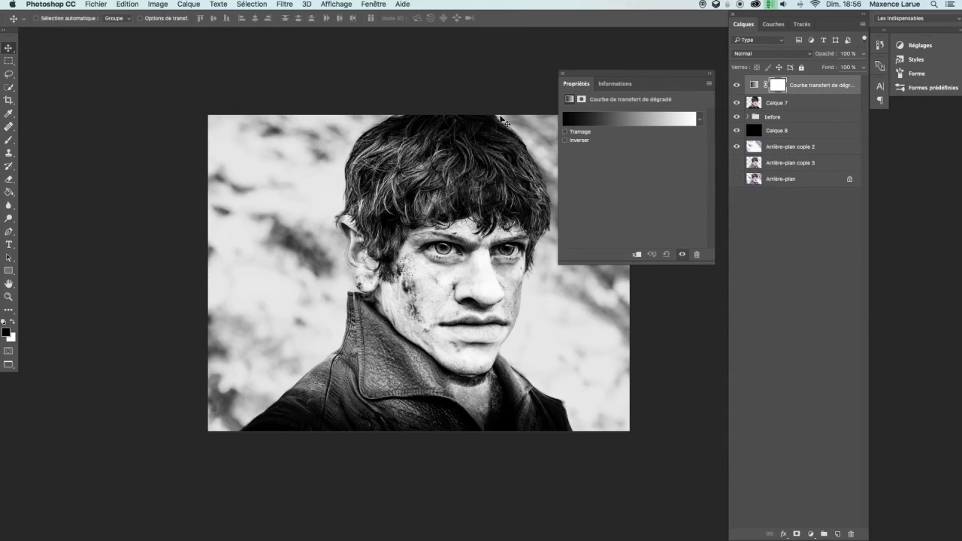
{"action": "left_click", "coordinate": [701, 122]}
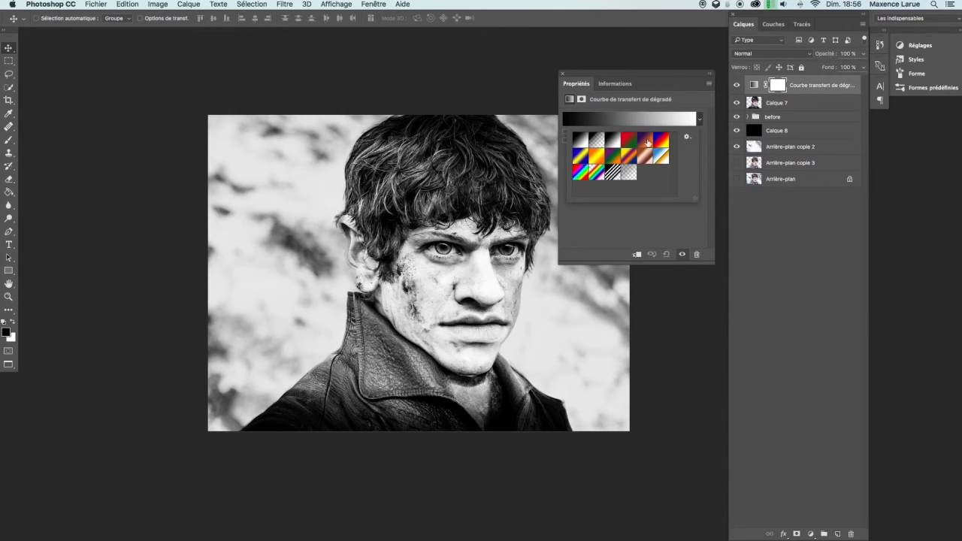
{"action": "left_click", "coordinate": [647, 142]}
{"action": "left_click", "coordinate": [562, 74]}
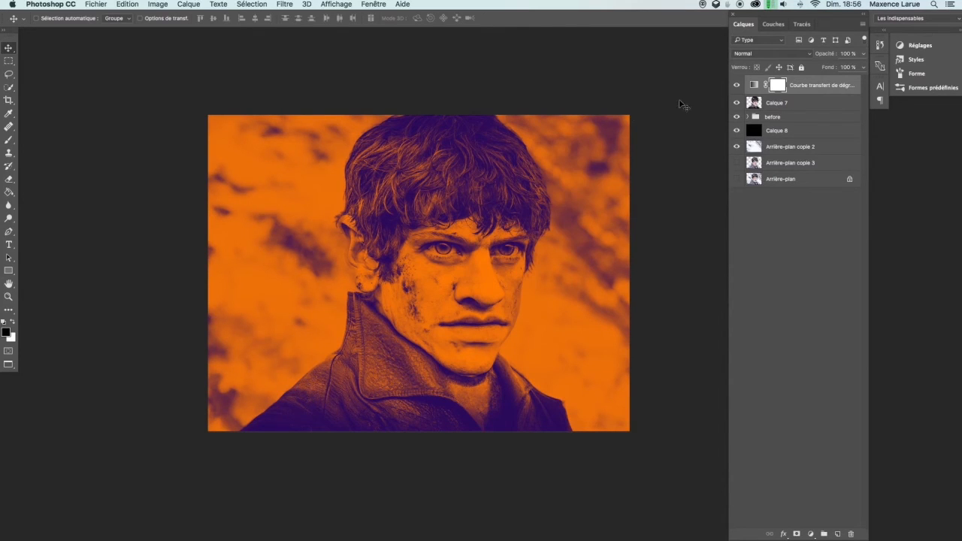
Set the gradient map layer's blend mode to Éclaircir with 41% opacity
{"action": "key", "text": "shift+plus"}
{"action": "key", "text": "shift+plus"}
{"action": "key", "text": "shift+plus"}
{"action": "key", "text": "shift+plus"}
{"action": "key", "text": "shift+plus"}
{"action": "key", "text": "shift+plus"}
{"action": "key", "text": "shift+plus"}
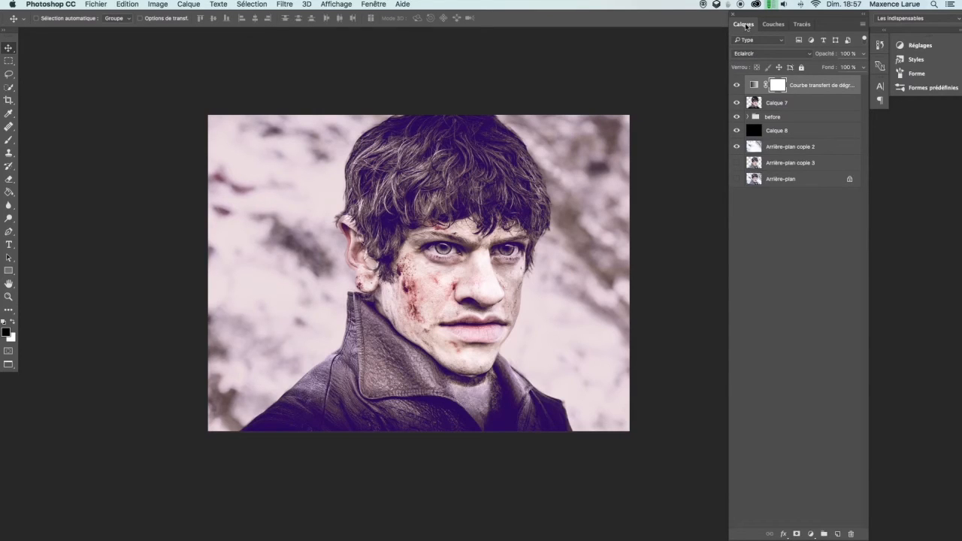
{"action": "left_click_drag", "start_coordinate": [827, 55], "coordinate": [789, 66]}
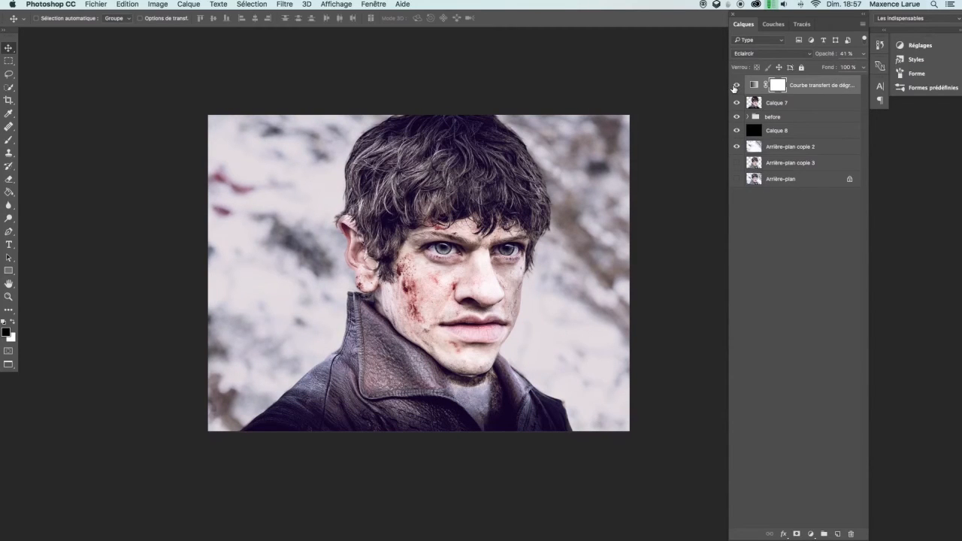
Paint on the gradient map's mask over the face and body to hide the color effect there
{"action": "key", "text": "b"}
{"action": "mouse_move", "coordinate": [446, 234]}
{"action": "left_mouse_down"}
{"action": "mouse_move", "coordinate": [463, 234]}
{"action": "mouse_move", "coordinate": [460, 250]}
{"action": "left_mouse_up"}
{"action": "mouse_move", "coordinate": [457, 158]}
{"action": "left_mouse_down"}
{"action": "mouse_move", "coordinate": [409, 170]}
{"action": "mouse_move", "coordinate": [384, 192]}
{"action": "mouse_move", "coordinate": [401, 151]}
{"action": "mouse_move", "coordinate": [380, 169]}
{"action": "mouse_move", "coordinate": [375, 214]}
{"action": "mouse_move", "coordinate": [461, 179]}
{"action": "mouse_move", "coordinate": [503, 178]}
{"action": "mouse_move", "coordinate": [467, 156]}
{"action": "mouse_move", "coordinate": [527, 190]}
{"action": "mouse_move", "coordinate": [443, 133]}
{"action": "mouse_move", "coordinate": [511, 156]}
{"action": "mouse_move", "coordinate": [420, 138]}
{"action": "mouse_move", "coordinate": [397, 143]}
{"action": "mouse_move", "coordinate": [381, 171]}
{"action": "mouse_move", "coordinate": [378, 255]}
{"action": "mouse_move", "coordinate": [368, 249]}
{"action": "mouse_move", "coordinate": [381, 287]}
{"action": "mouse_move", "coordinate": [431, 190]}
{"action": "mouse_move", "coordinate": [526, 190]}
{"action": "mouse_move", "coordinate": [529, 208]}
{"action": "mouse_move", "coordinate": [434, 214]}
{"action": "mouse_move", "coordinate": [462, 279]}
{"action": "mouse_move", "coordinate": [394, 331]}
{"action": "mouse_move", "coordinate": [389, 355]}
{"action": "mouse_move", "coordinate": [273, 429]}
{"action": "mouse_move", "coordinate": [313, 383]}
{"action": "mouse_move", "coordinate": [357, 428]}
{"action": "mouse_move", "coordinate": [418, 421]}
{"action": "mouse_move", "coordinate": [471, 439]}
{"action": "mouse_move", "coordinate": [415, 415]}
{"action": "mouse_move", "coordinate": [452, 427]}
{"action": "mouse_move", "coordinate": [367, 347]}
{"action": "mouse_move", "coordinate": [397, 352]}
{"action": "mouse_move", "coordinate": [497, 419]}
{"action": "mouse_move", "coordinate": [509, 399]}
{"action": "mouse_move", "coordinate": [557, 425]}
{"action": "mouse_move", "coordinate": [400, 427]}
{"action": "left_mouse_up"}
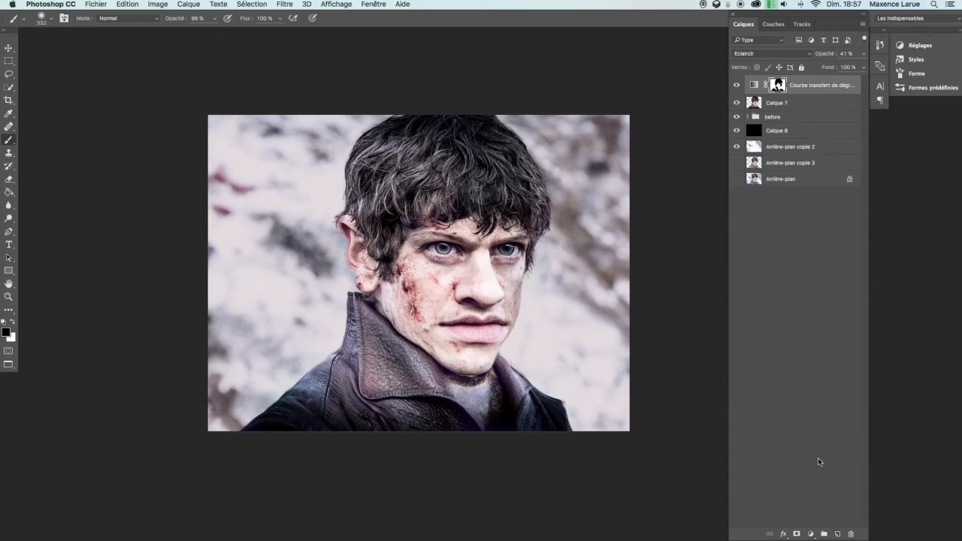
Add a Courbes adjustment layer and shape an S-curve to increase contrast
{"action": "left_click", "coordinate": [810, 534]}
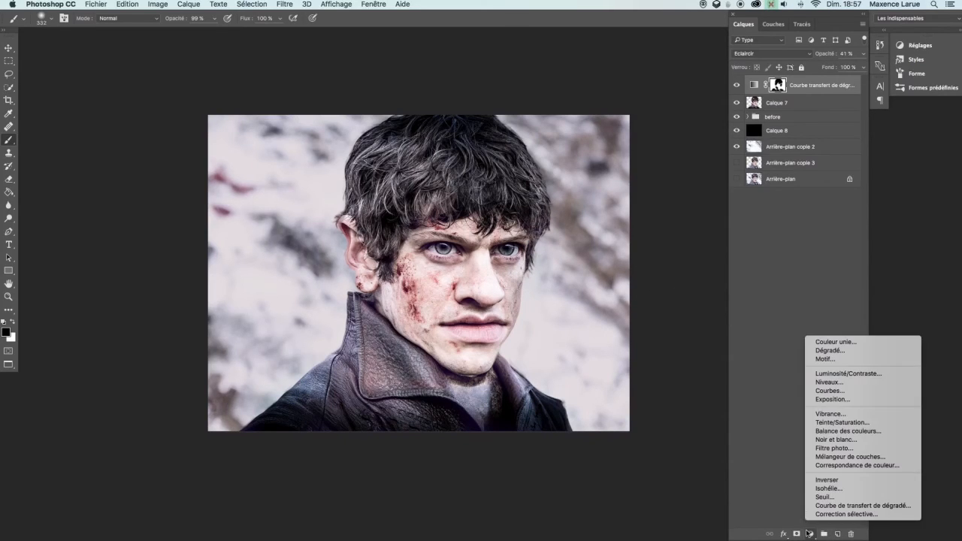
{"action": "left_click", "coordinate": [830, 391]}
{"action": "left_click", "coordinate": [645, 190]}
{"action": "left_click", "coordinate": [667, 167]}
{"action": "left_click_drag", "start_coordinate": [667, 167], "coordinate": [665, 153]}
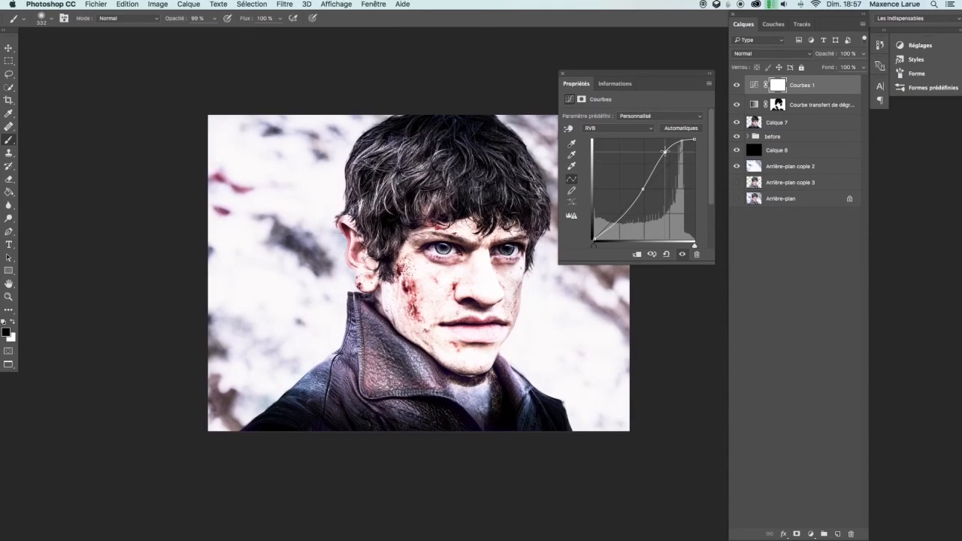
{"action": "left_click_drag", "start_coordinate": [624, 209], "coordinate": [641, 180]}
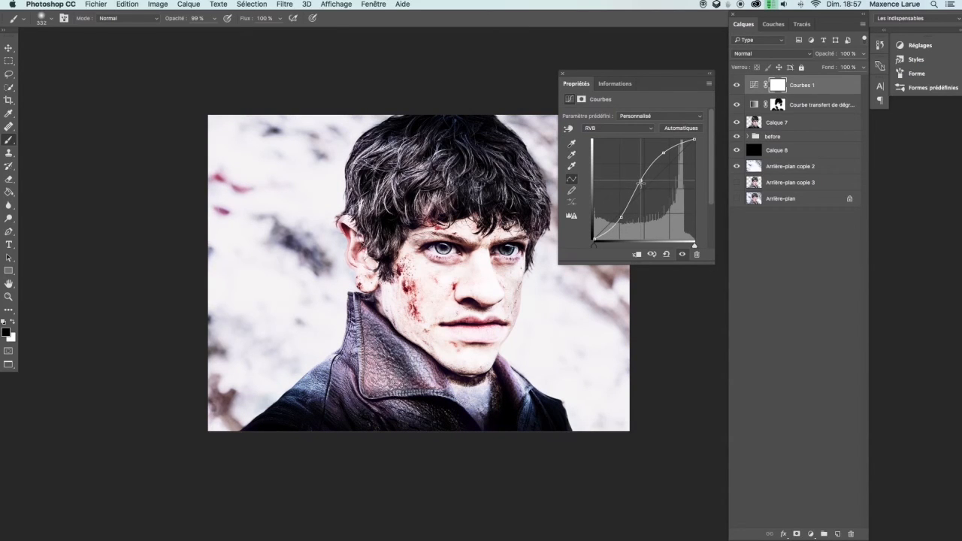
Switch the Courbes adjustment to the Bleu channel and reshape its curve to tint the image
{"action": "left_click", "coordinate": [647, 128]}
{"action": "left_click", "coordinate": [621, 151]}
{"action": "left_click_drag", "start_coordinate": [663, 170], "coordinate": [662, 153]}
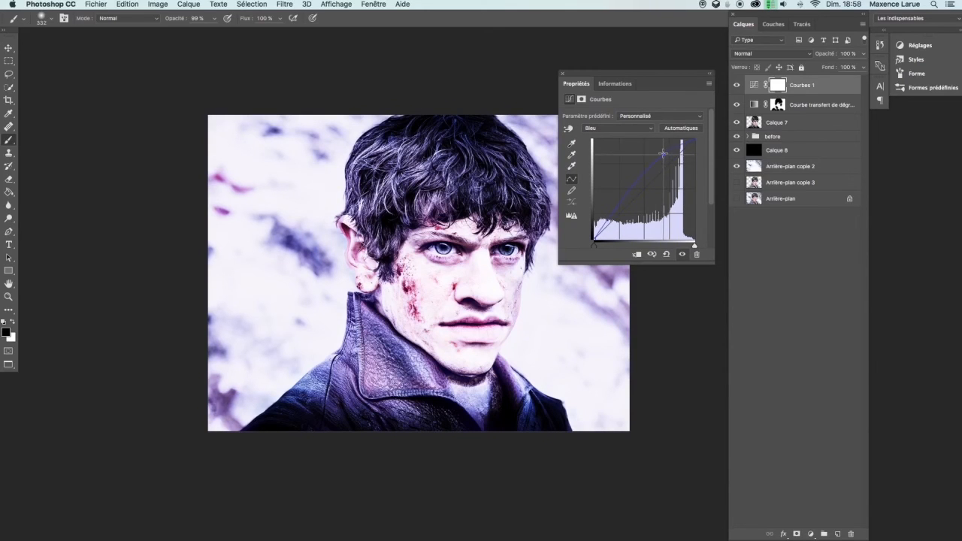
{"action": "left_click_drag", "start_coordinate": [640, 185], "coordinate": [646, 190]}
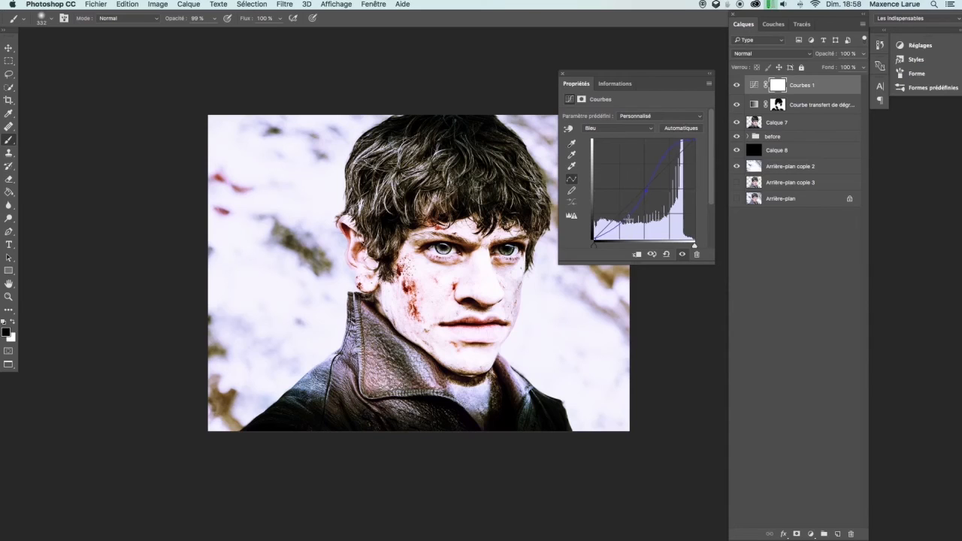
{"action": "left_click", "coordinate": [563, 76]}
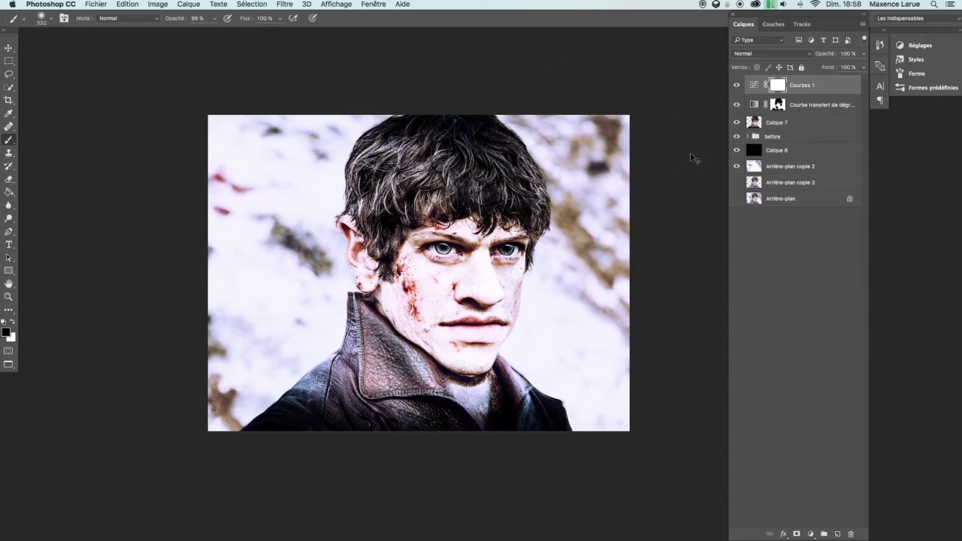
Invert the Courbes mask and paint with white over both eyes to restore the contrast there
{"action": "key", "text": "super+i"}
{"action": "left_click_drag", "start_coordinate": [458, 246], "coordinate": [441, 248]}
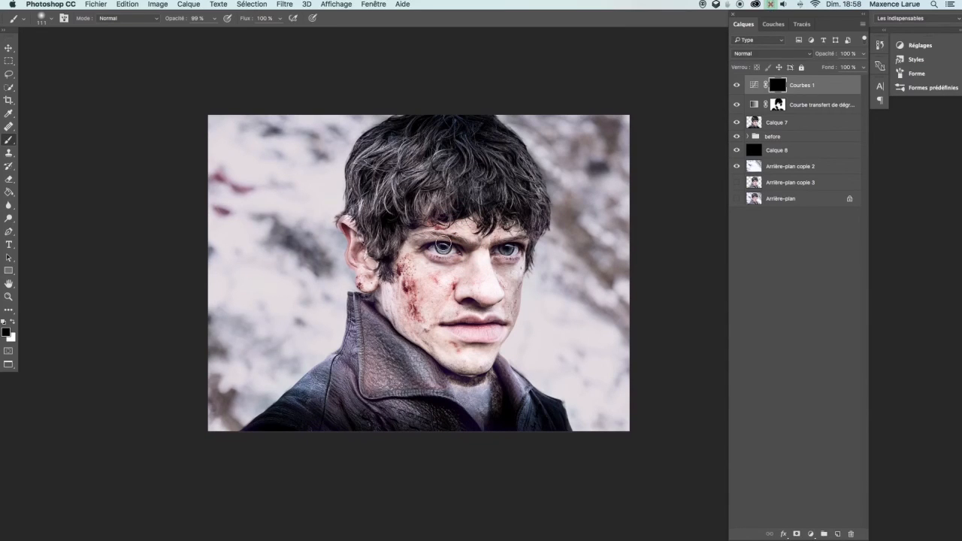
{"action": "key", "text": "x"}
{"action": "left_click", "coordinate": [444, 248]}
{"action": "left_click_drag", "start_coordinate": [509, 251], "coordinate": [507, 250]}
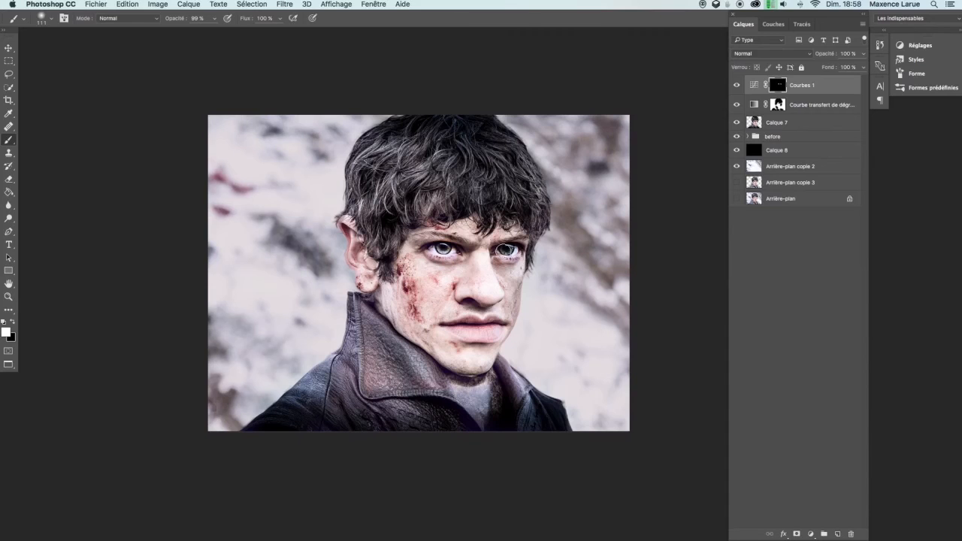
Zoom in on the face, set the Courbes layer opacity to 69%, and toggle its visibility to compare
{"action": "key", "text": "z"}
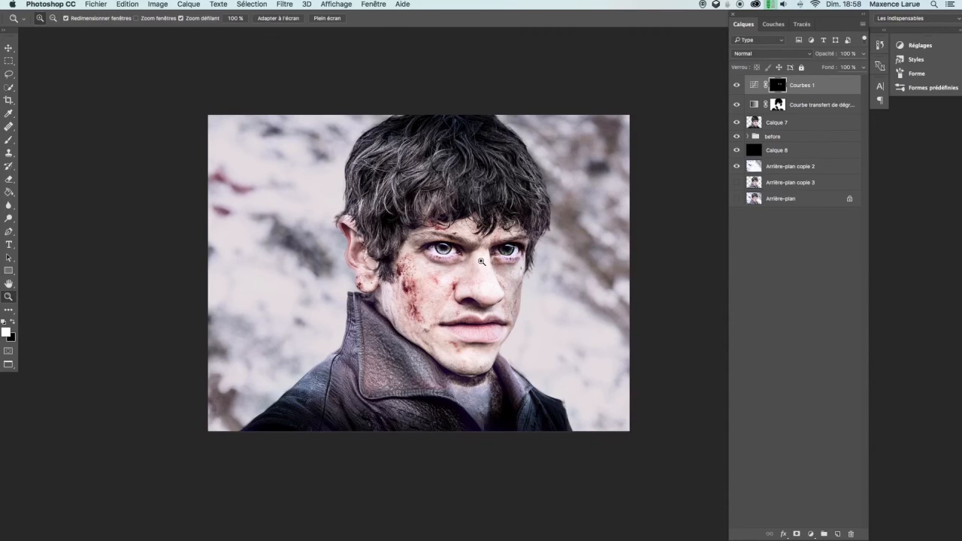
{"action": "left_click", "coordinate": [484, 281], "text": "alt"}
{"action": "mouse_move", "coordinate": [483, 282]}
{"action": "left_mouse_down"}
{"action": "mouse_move", "coordinate": [462, 295]}
{"action": "mouse_move", "coordinate": [551, 327]}
{"action": "left_mouse_up"}
{"action": "left_click_drag", "start_coordinate": [500, 263], "coordinate": [594, 382]}
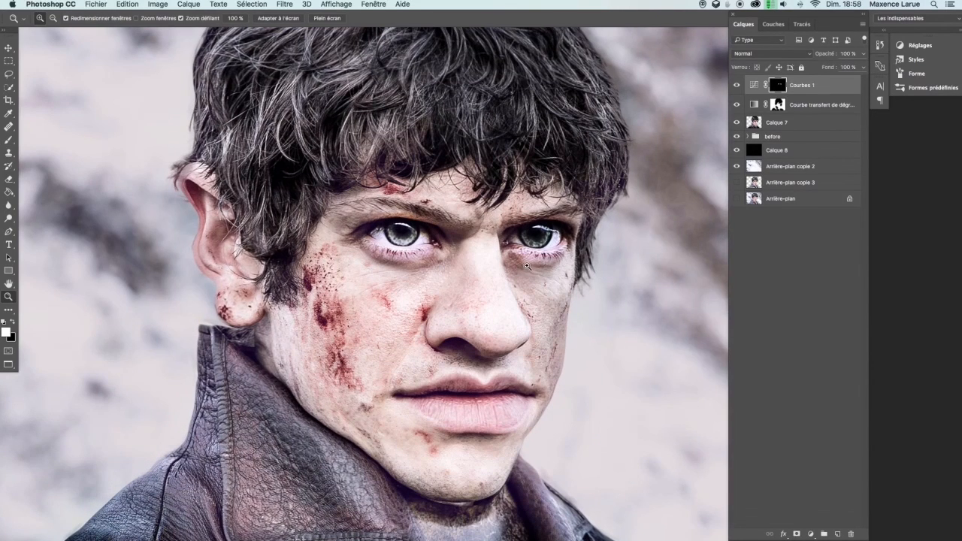
{"action": "key", "text": "b"}
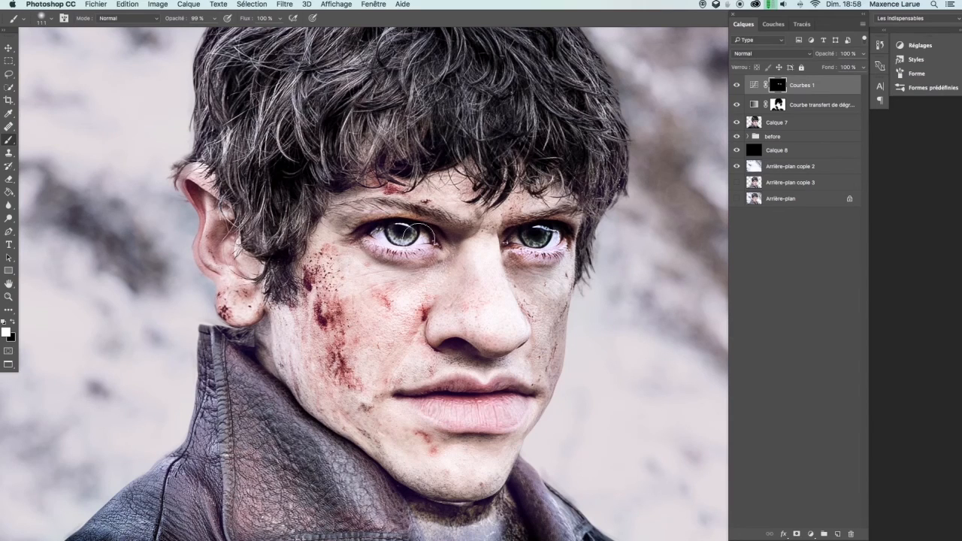
{"action": "left_click_drag", "start_coordinate": [717, 138], "coordinate": [681, 194]}
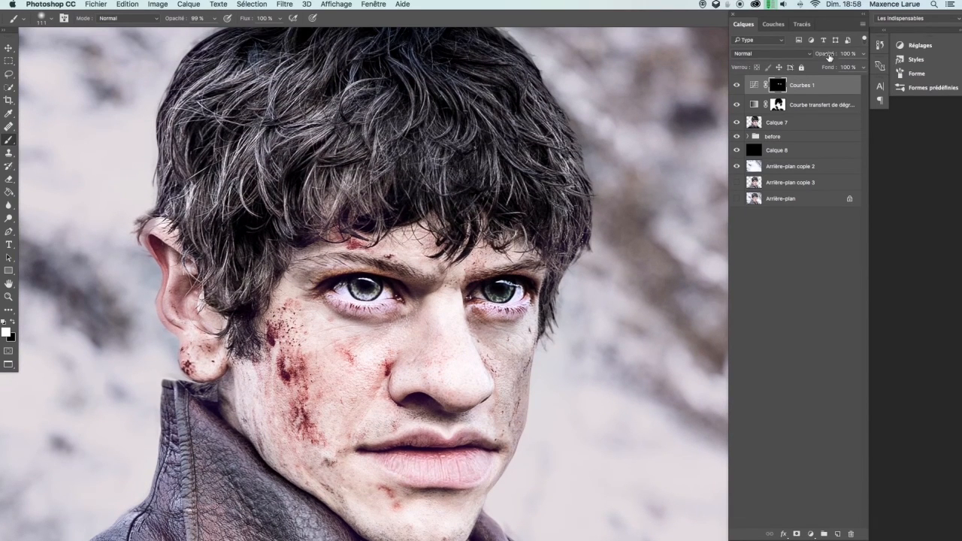
{"action": "left_click_drag", "start_coordinate": [815, 56], "coordinate": [791, 57]}
{"action": "left_click", "coordinate": [737, 85]}
{"action": "left_click", "coordinate": [737, 85]}
{"action": "left_click", "coordinate": [737, 85]}
{"action": "left_click", "coordinate": [737, 85]}
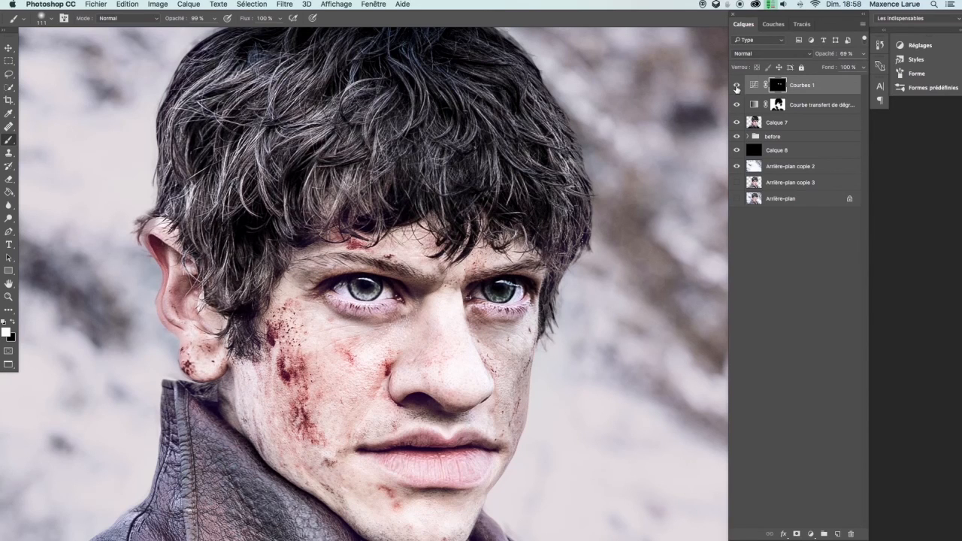
Set the Courbes layer opacity to 28% and toggle its visibility to compare the effect
{"action": "key", "text": "super+0"}
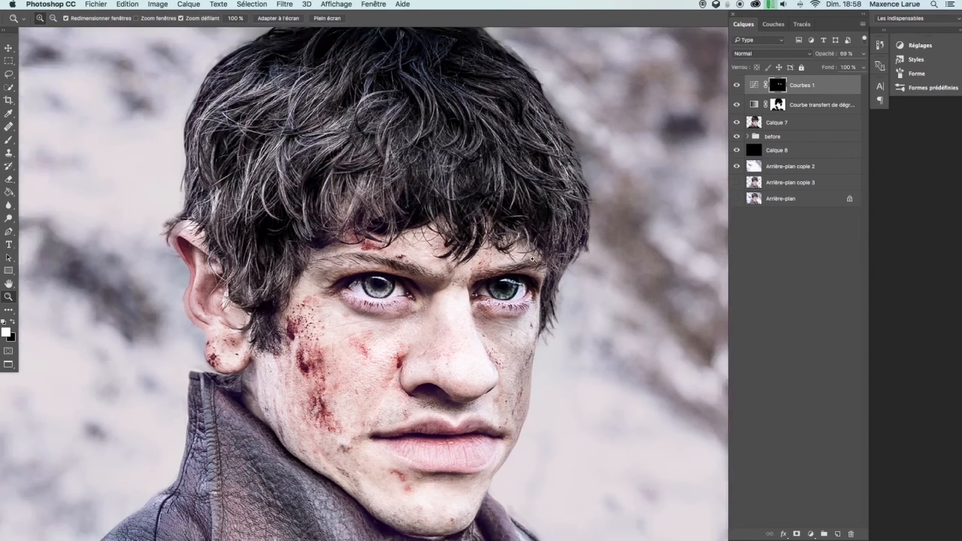
{"action": "left_click_drag", "start_coordinate": [599, 260], "coordinate": [553, 285]}
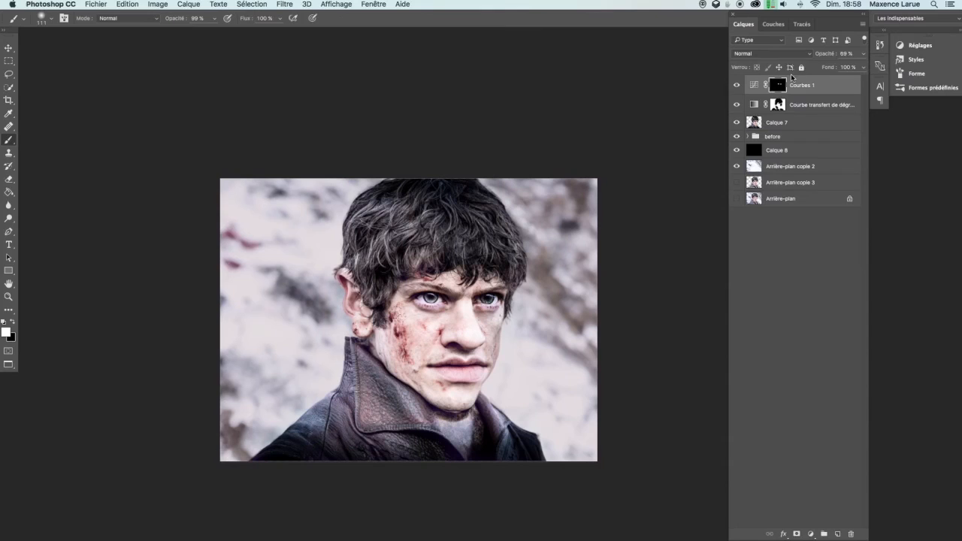
{"action": "left_click_drag", "start_coordinate": [827, 55], "coordinate": [815, 58]}
{"action": "left_click", "coordinate": [738, 88]}
{"action": "left_click", "coordinate": [739, 88]}
Zoom in and touch up the Courbes mask with a few brush strokes around the jaw and collar
{"action": "scroll", "coordinate": [570, 304], "scroll_direction": "down", "scroll_amount": 3}
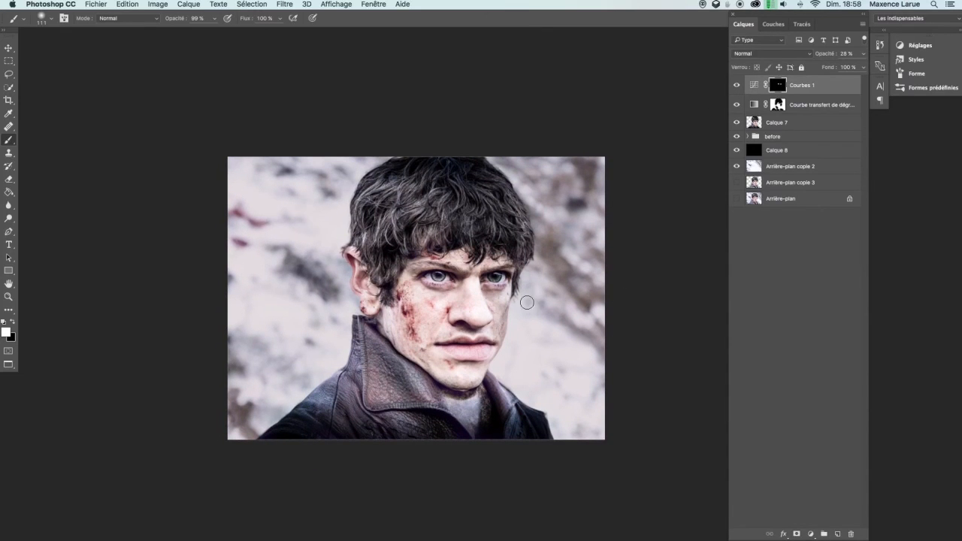
{"action": "key", "text": "super+plus"}
{"action": "key", "text": "super+plus"}
{"action": "left_click_drag", "start_coordinate": [533, 387], "coordinate": [531, 360]}
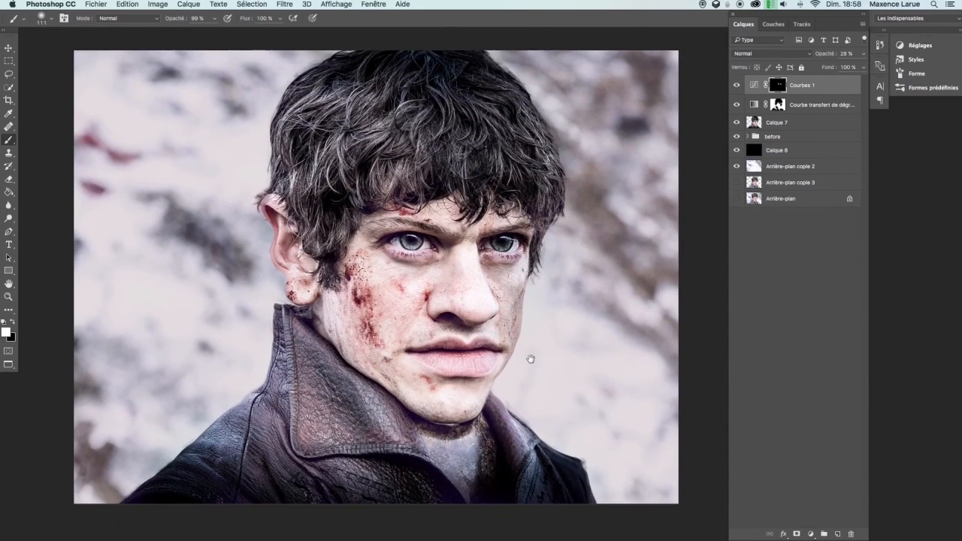
{"action": "left_click_drag", "start_coordinate": [551, 421], "coordinate": [541, 422]}
{"action": "left_click_drag", "start_coordinate": [595, 287], "coordinate": [591, 374]}
{"action": "left_click_drag", "start_coordinate": [601, 481], "coordinate": [602, 478]}
{"action": "left_click_drag", "start_coordinate": [394, 491], "coordinate": [397, 494]}
{"action": "mouse_move", "coordinate": [541, 465]}
{"action": "left_mouse_down"}
{"action": "mouse_move", "coordinate": [537, 489]}
{"action": "mouse_move", "coordinate": [532, 482]}
{"action": "left_mouse_up"}
{"action": "key", "text": "x"}
{"action": "key", "text": "super+shift+alt+n"}
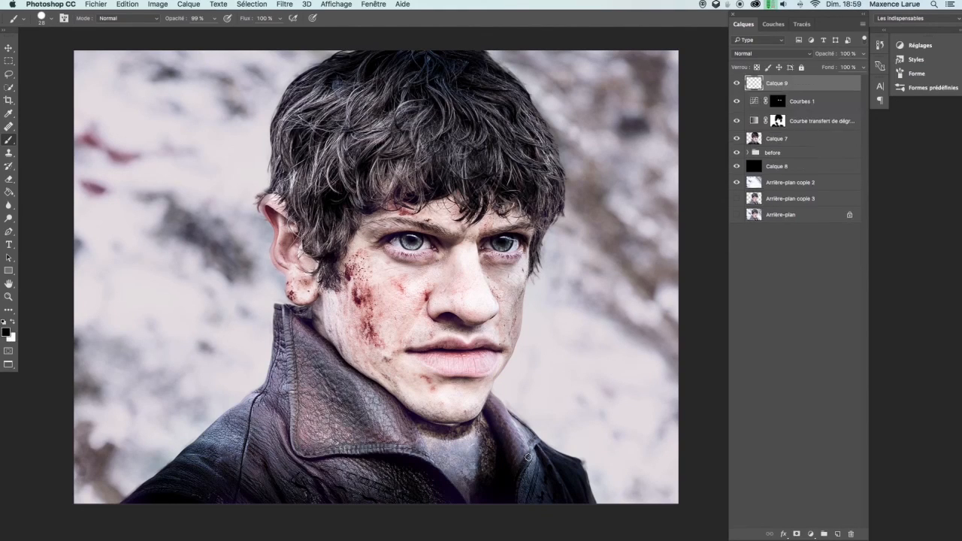
{"action": "left_click_drag", "start_coordinate": [543, 497], "coordinate": [539, 497]}
{"action": "key", "text": "super+z"}
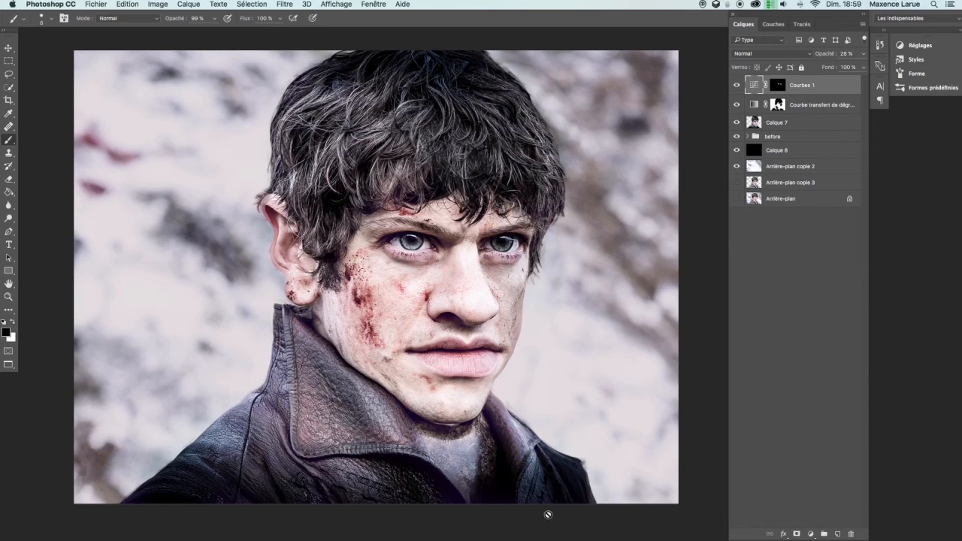
Add a new layer and sign the artwork in white with a 1 px brush near the bottom-right collar
{"action": "key", "text": "x"}
{"action": "key", "text": "ctrl+alt+shift+n"}
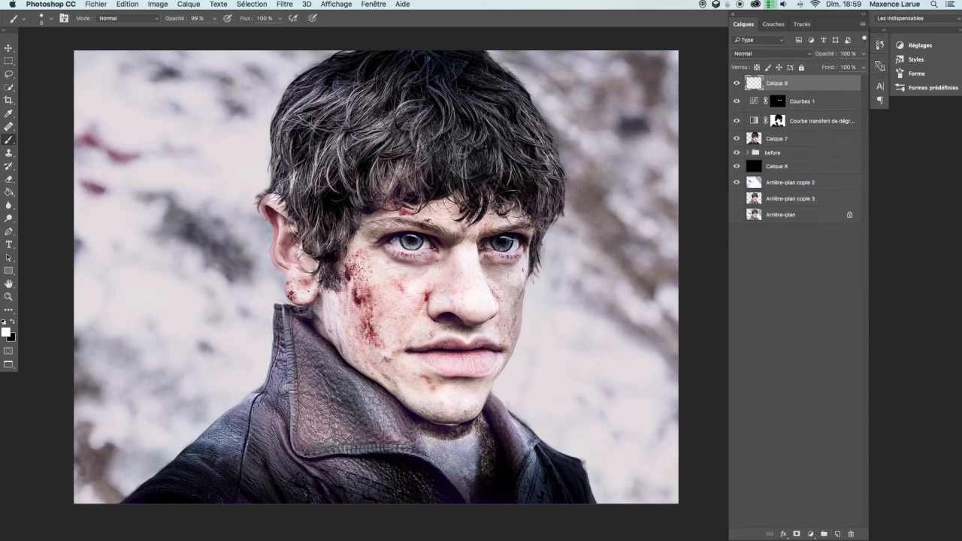
{"action": "left_click_drag", "start_coordinate": [536, 493], "coordinate": [537, 495]}
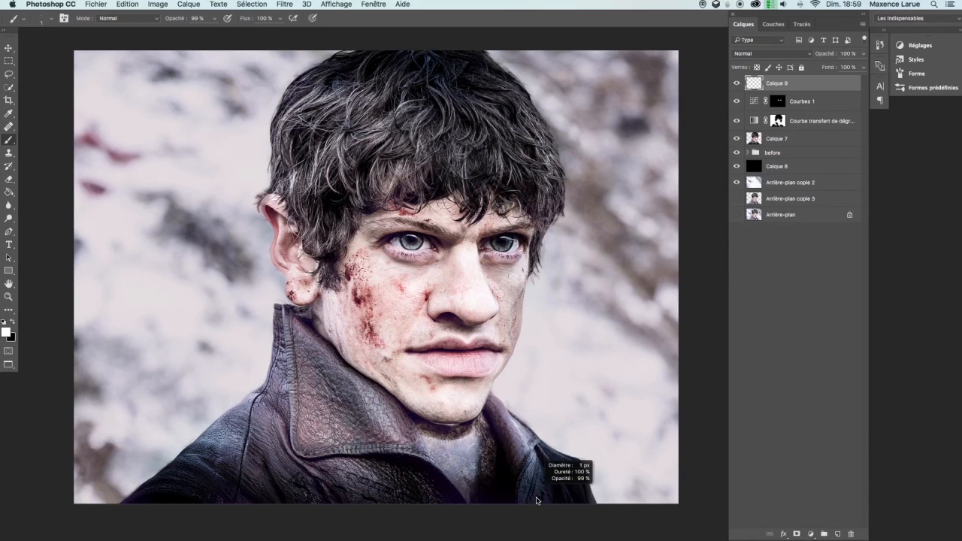
{"action": "left_click_drag", "start_coordinate": [537, 500], "coordinate": [541, 489]}
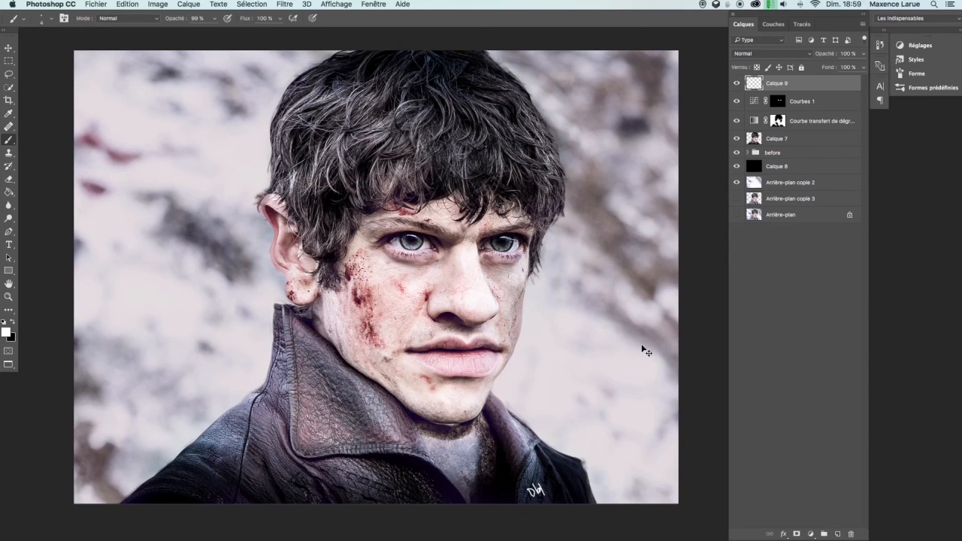
Zoom out and view the finished image in full-screen mode
{"action": "key", "text": "super+minus"}
{"action": "key", "text": "super+minus"}
{"action": "left_click_drag", "start_coordinate": [552, 341], "coordinate": [540, 365]}
{"action": "key", "text": "f"}
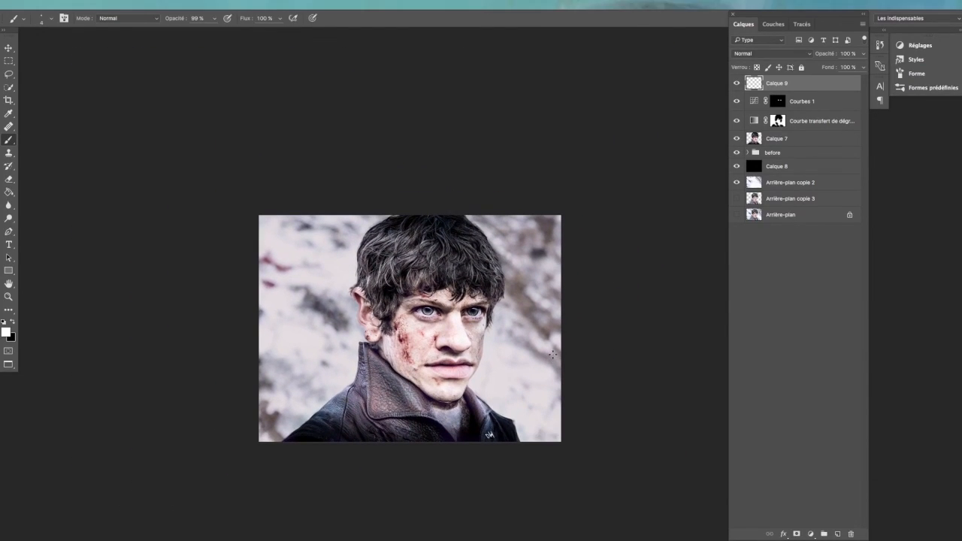
{"action": "key", "text": "f"}
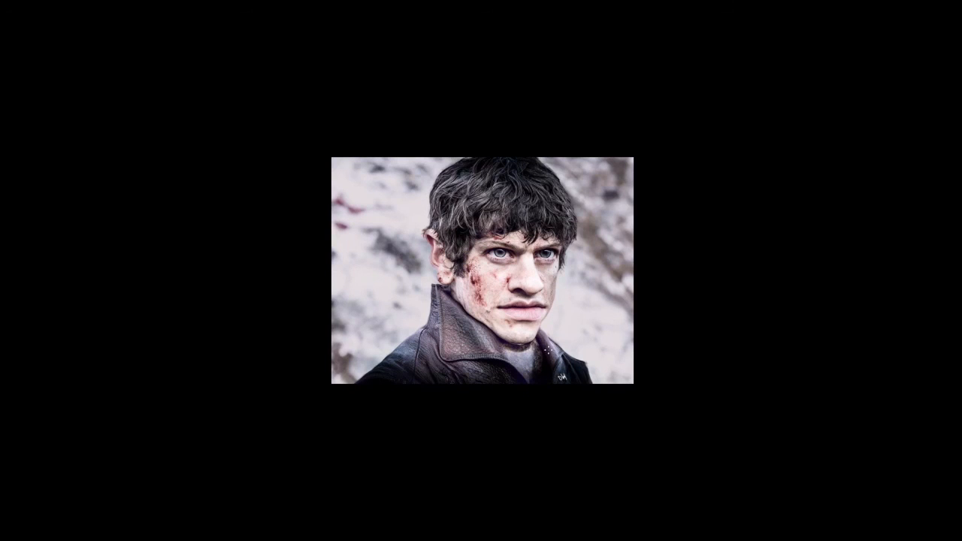
{"action": "left_click_drag", "start_coordinate": [520, 337], "coordinate": [552, 345]}
{"action": "left_click_drag", "start_coordinate": [548, 303], "coordinate": [547, 351]}
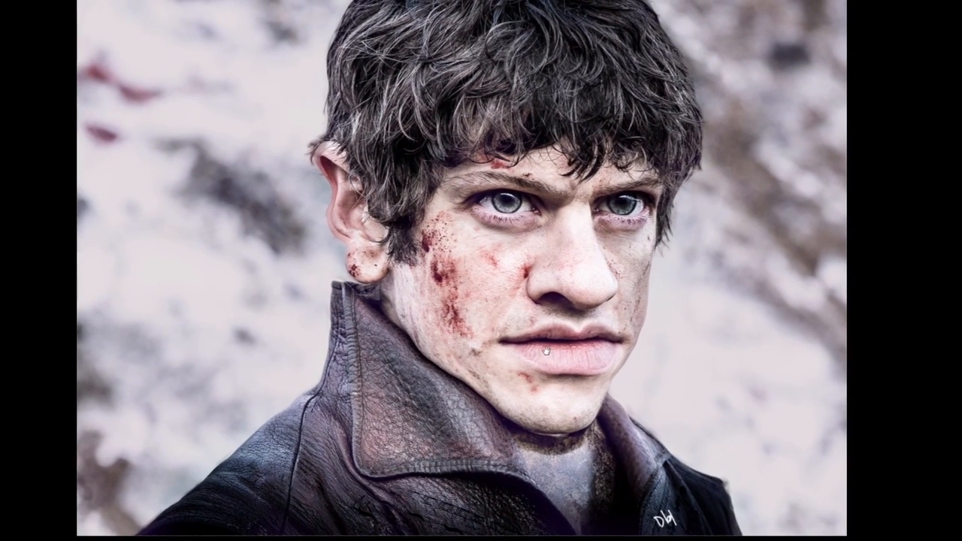